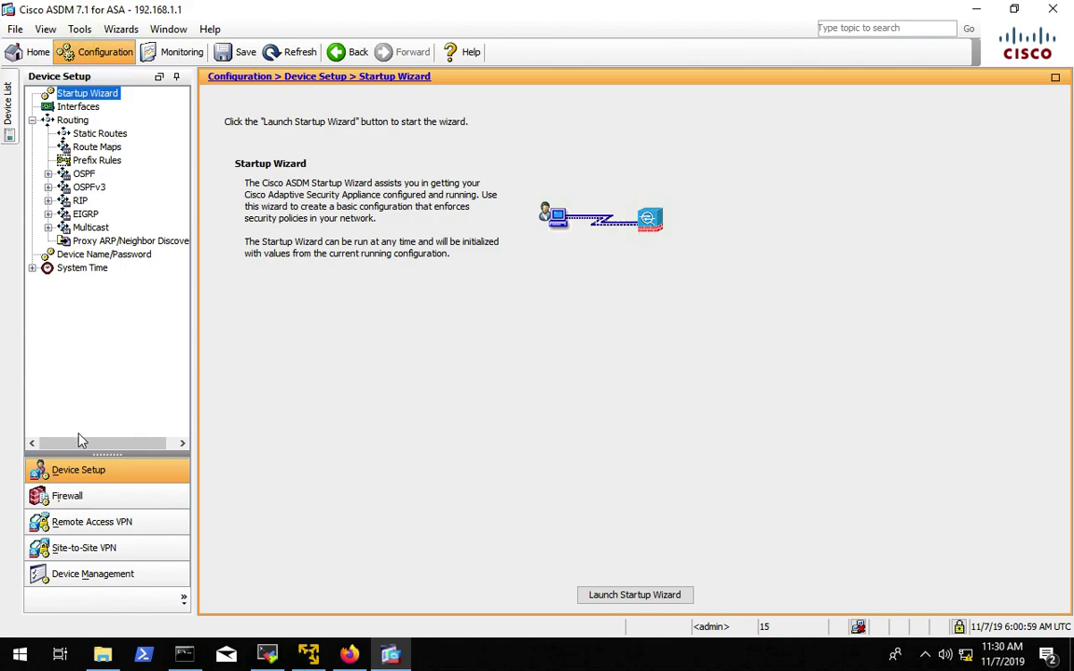
- Browse the Firewall, Device Setup and Remote Access VPN areas, dismissing the unapplied changes warning
click(68, 498)
click(75, 476)
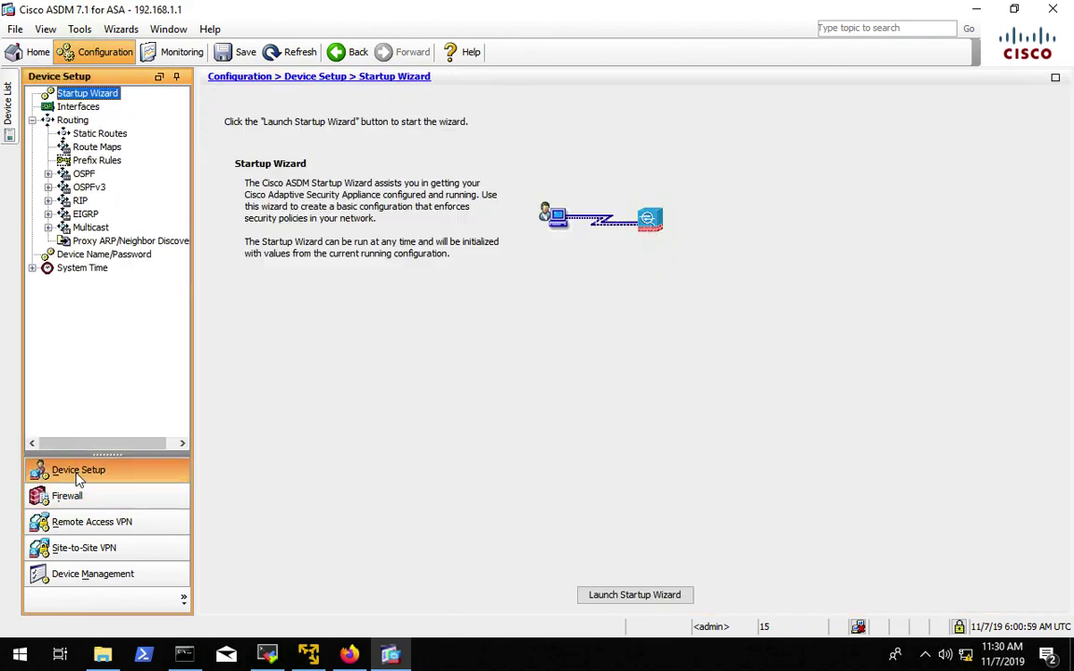
click(71, 527)
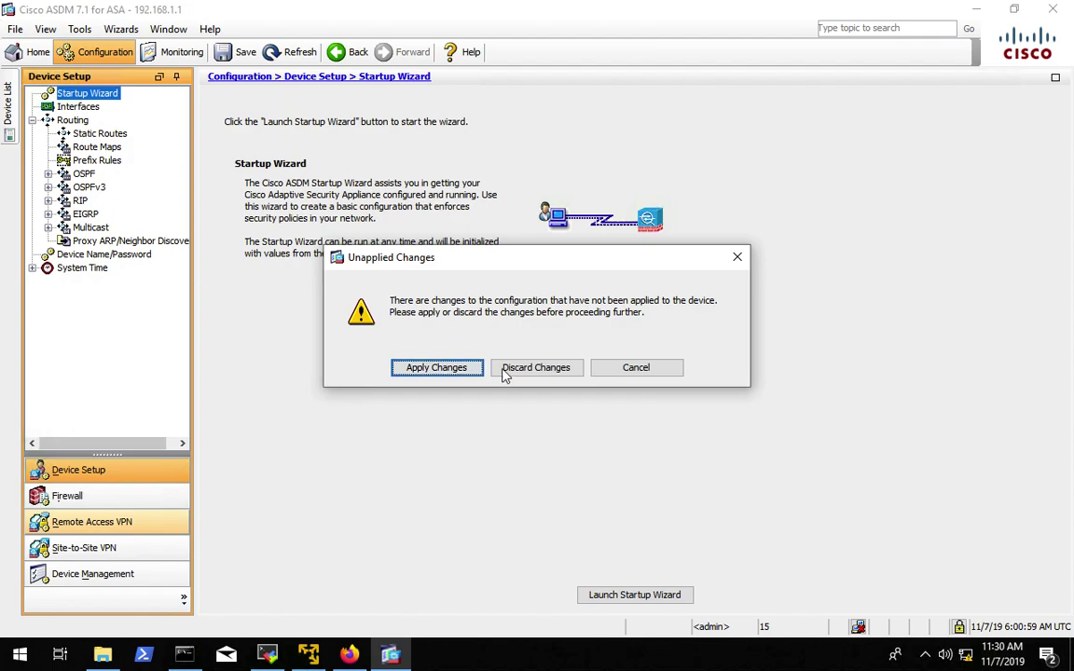
click(623, 369)
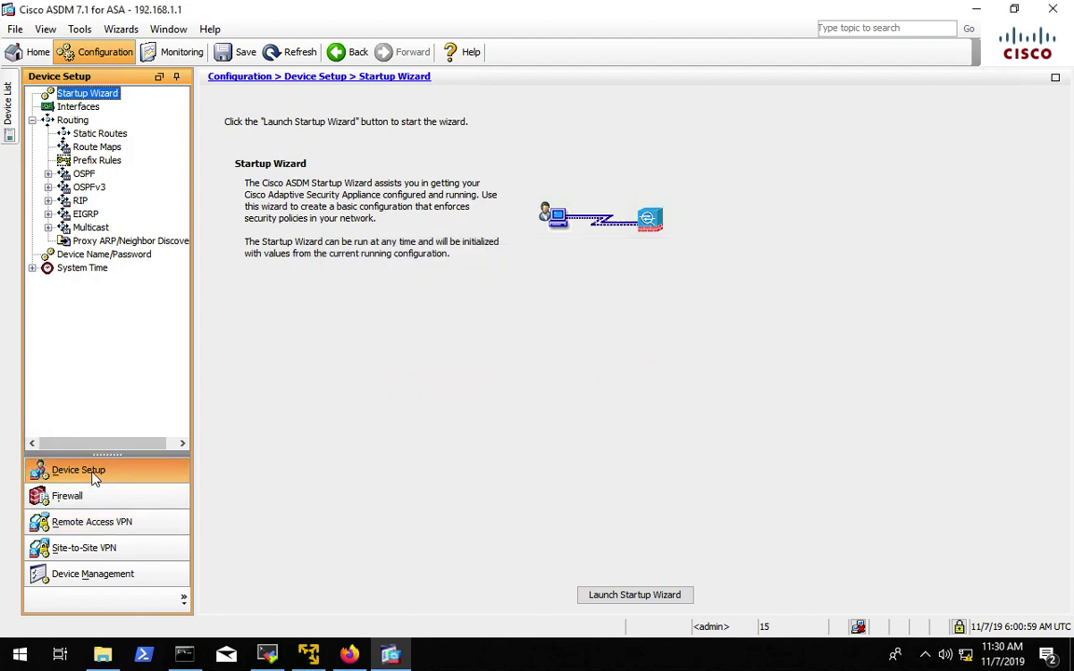
click(80, 174)
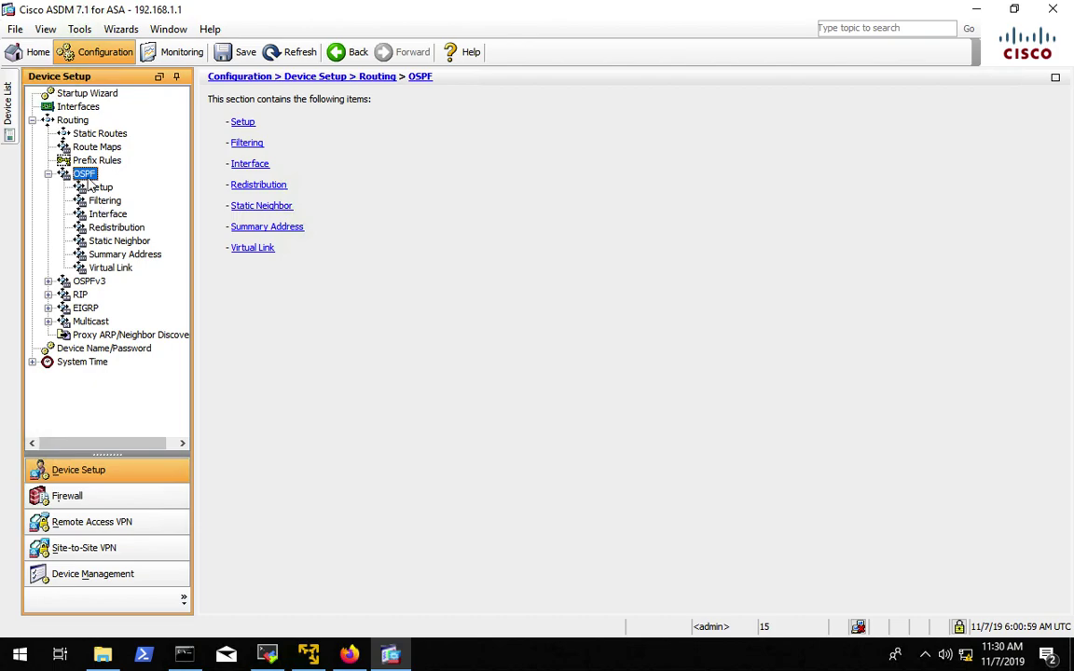
- Apply the pending configuration changes to the ASA from the Firewall area, then view Interfaces
click(71, 494)
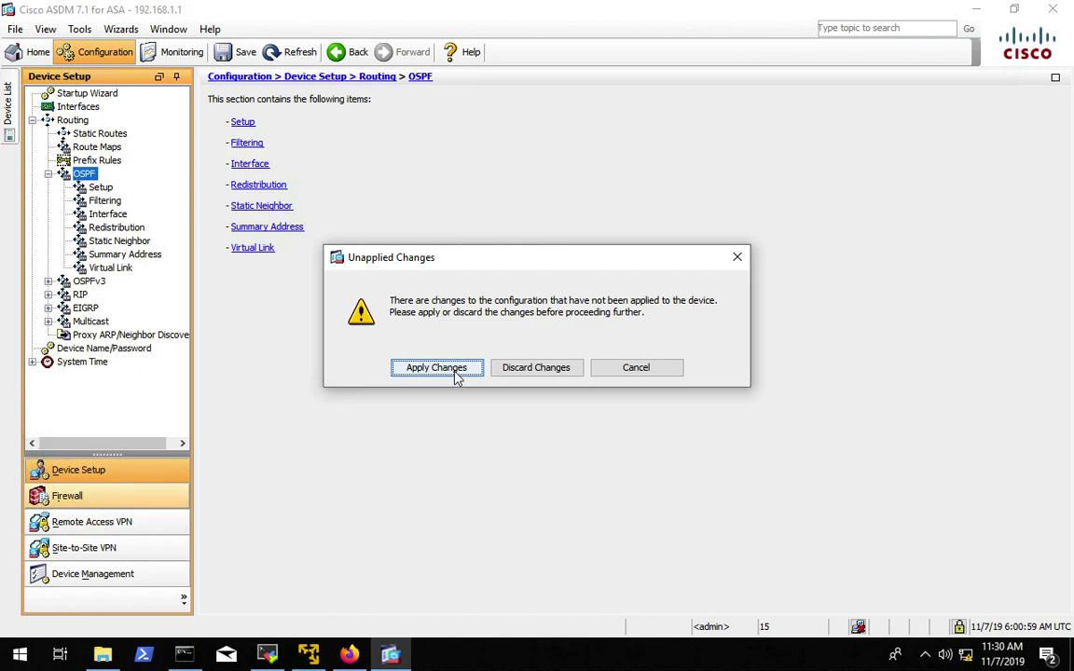
click(437, 367)
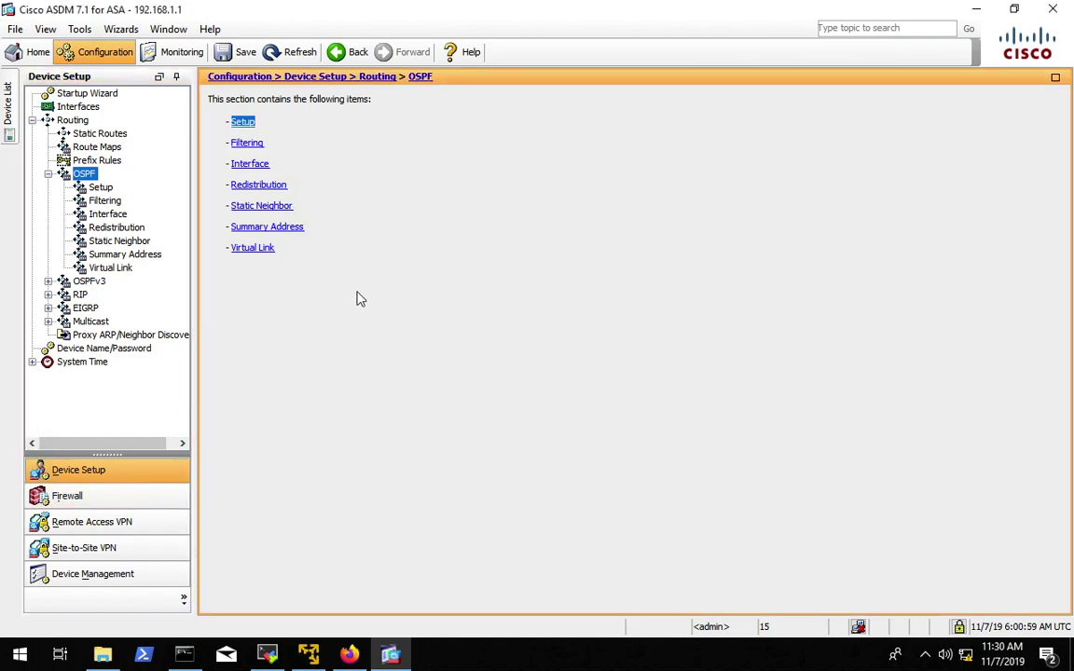
click(80, 107)
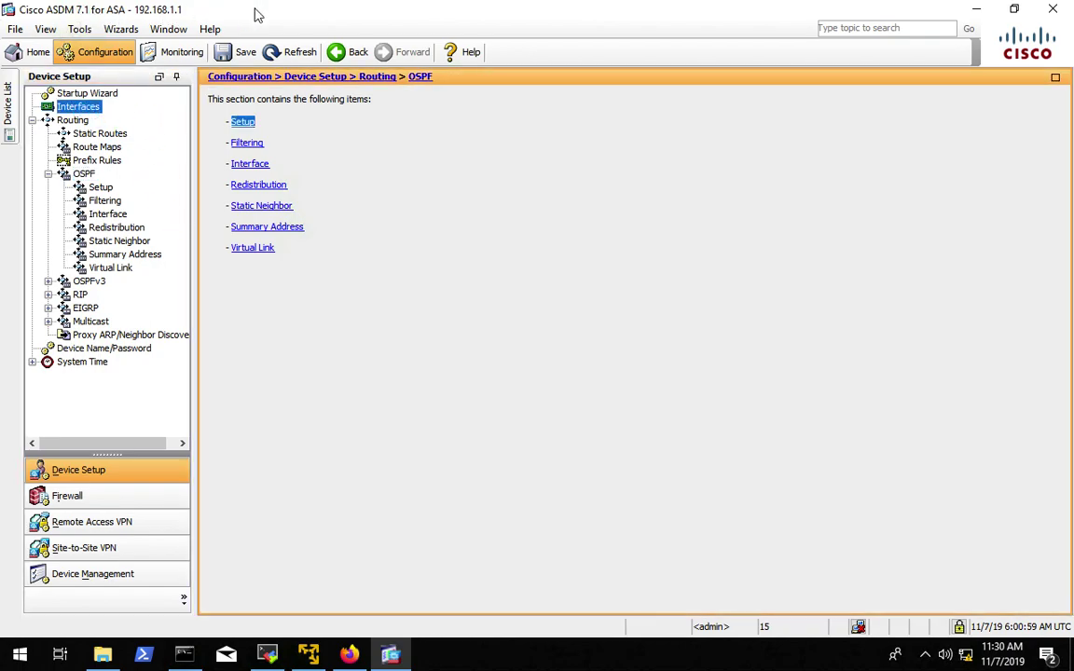
- Exit ASDM after one cancelled attempt, minimize Firefox and bring up the ASDM program folder
click(1051, 11)
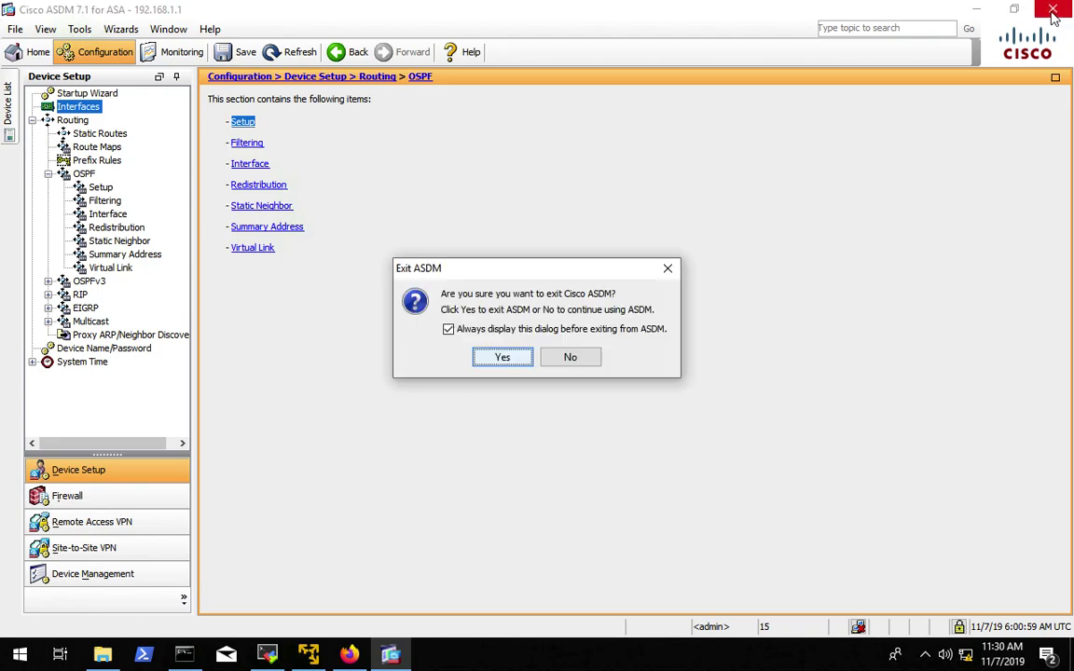
click(569, 357)
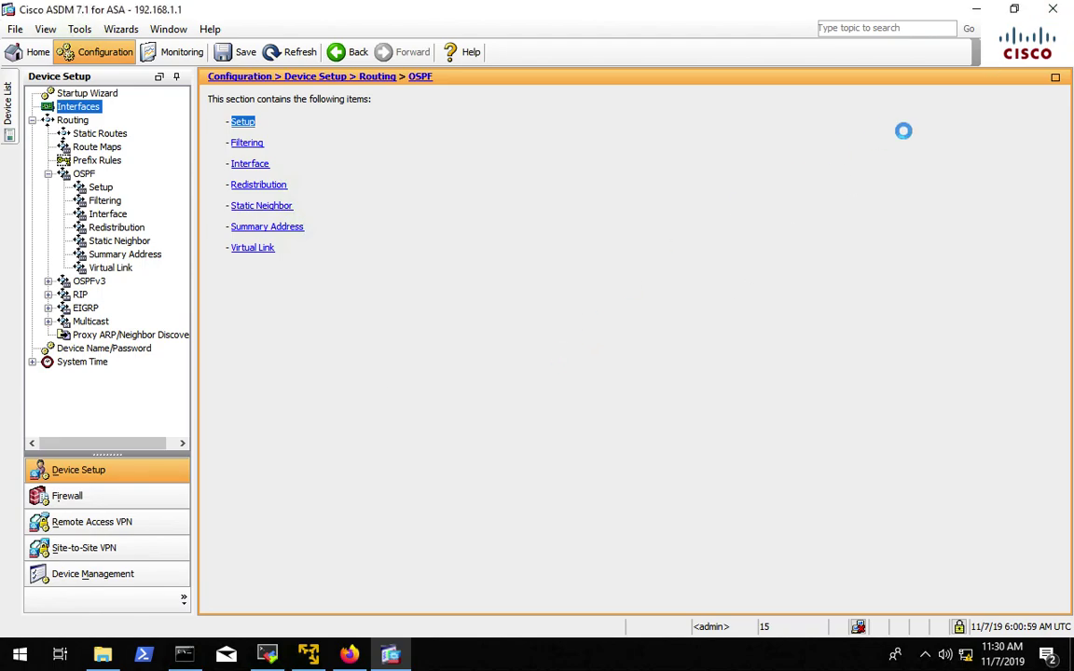
click(1054, 11)
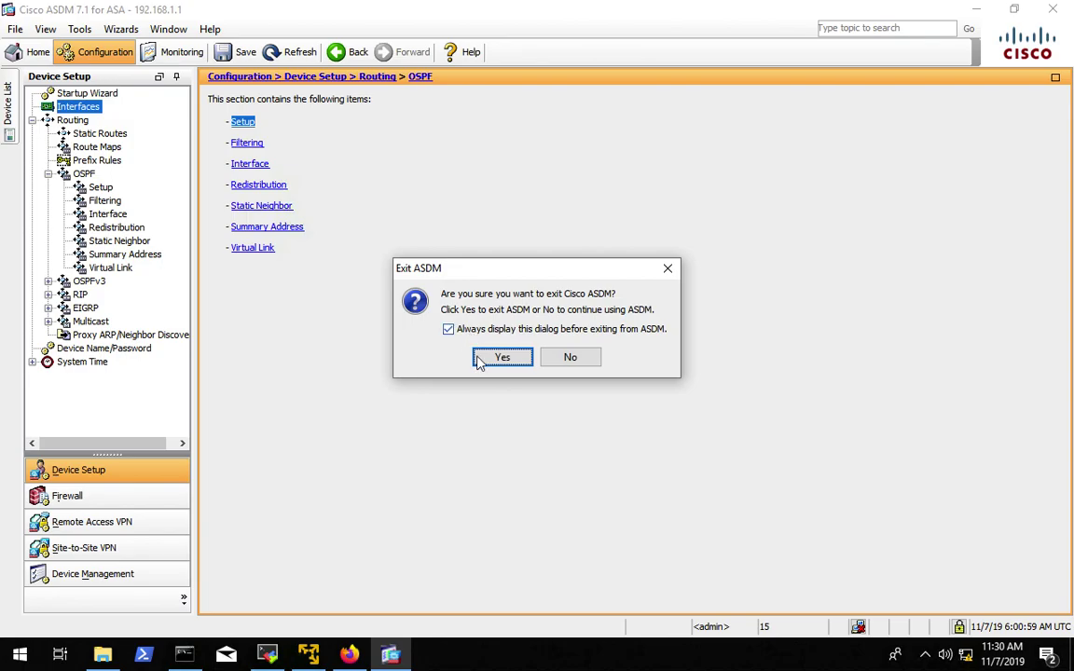
click(509, 357)
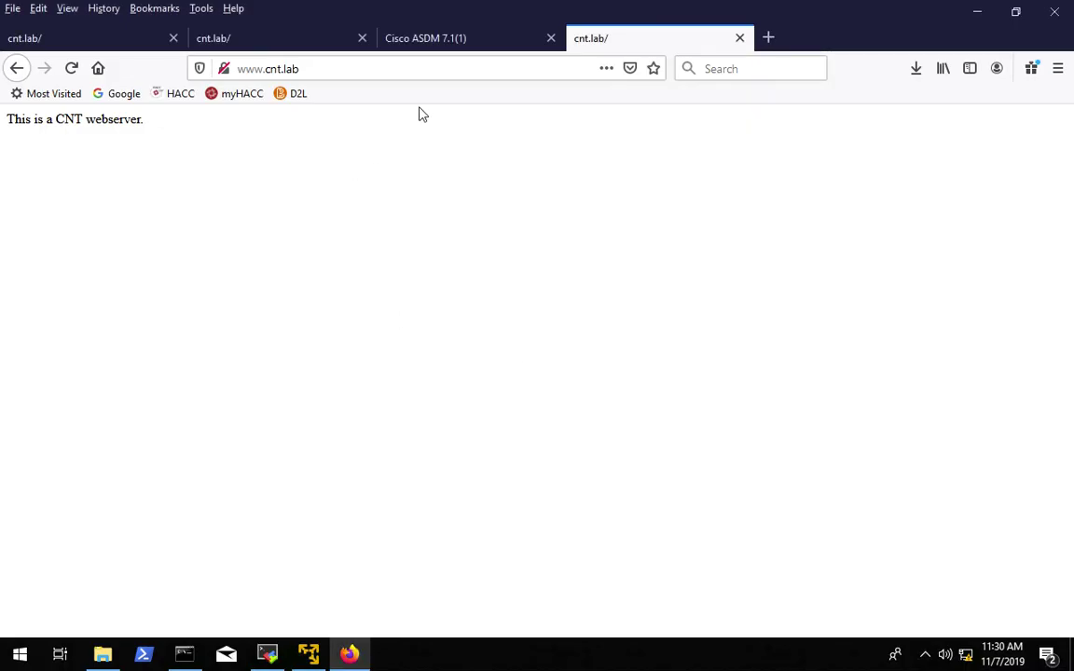
click(979, 18)
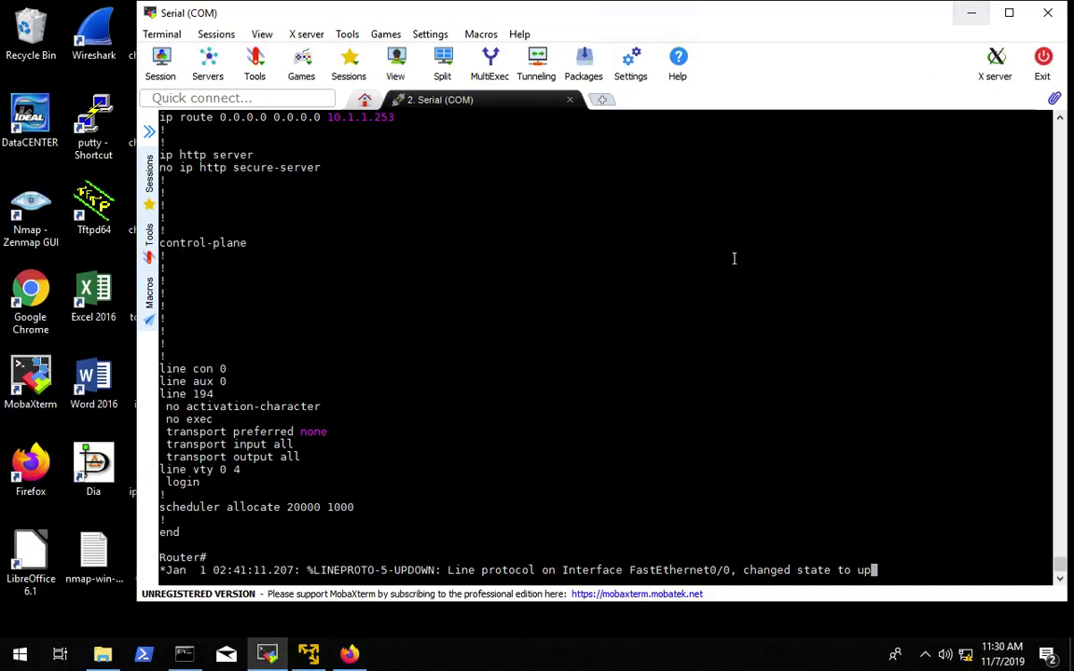
click(110, 653)
- Log in to the ASA at 10.1.1.253 with the password, accepting the certificate and firewall prompts
click(521, 311)
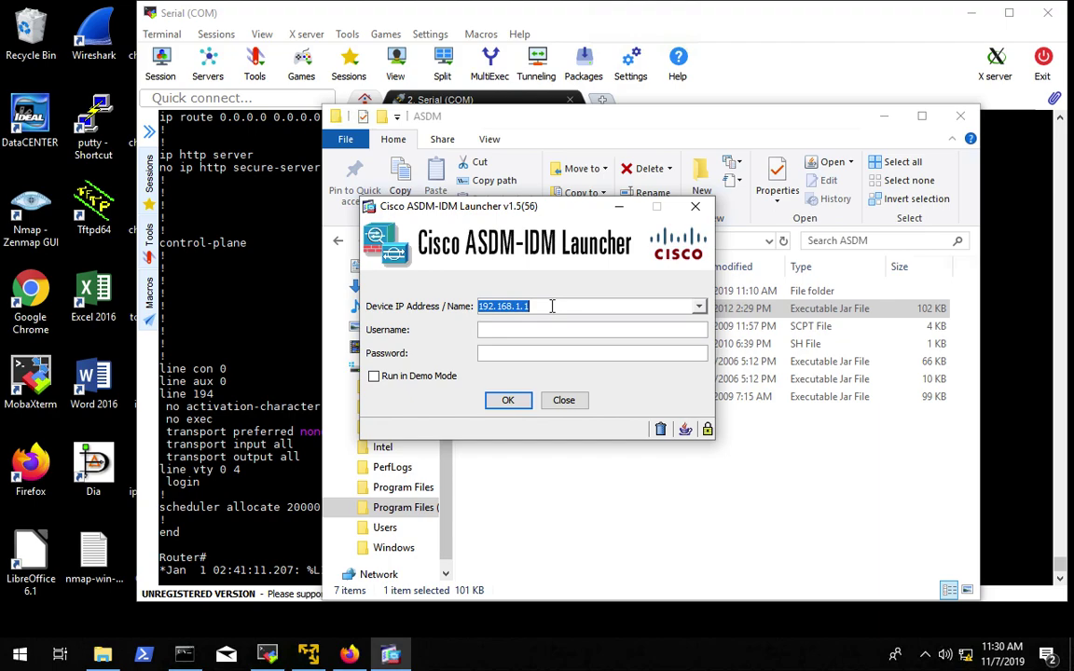
text(10)
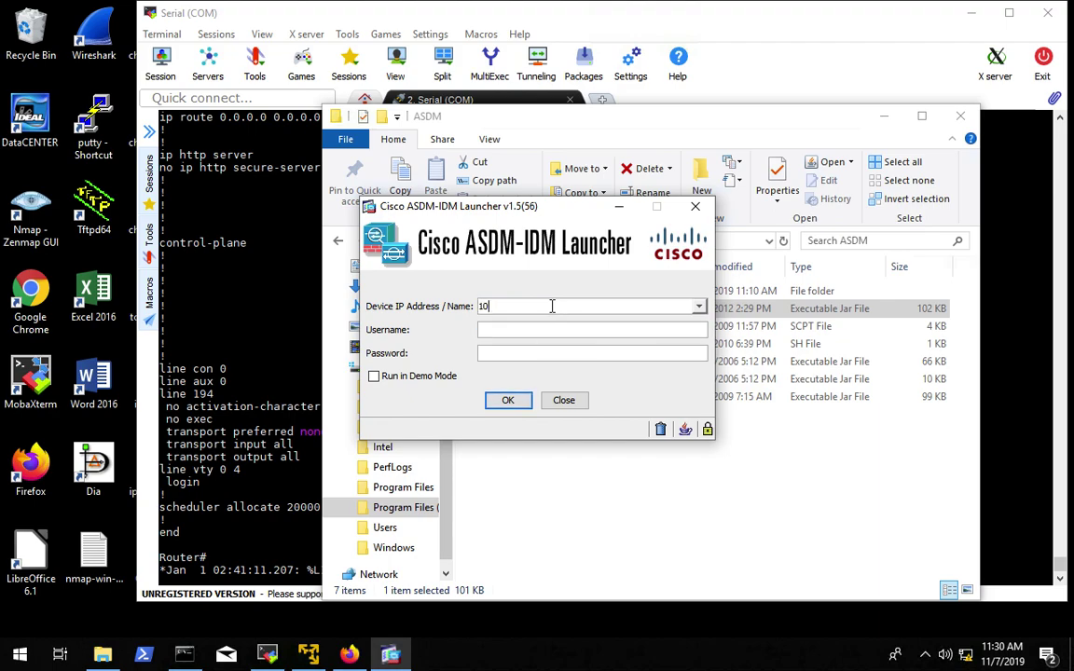
text(.1.1.254)
text(3)
click(509, 356)
text(cisco)
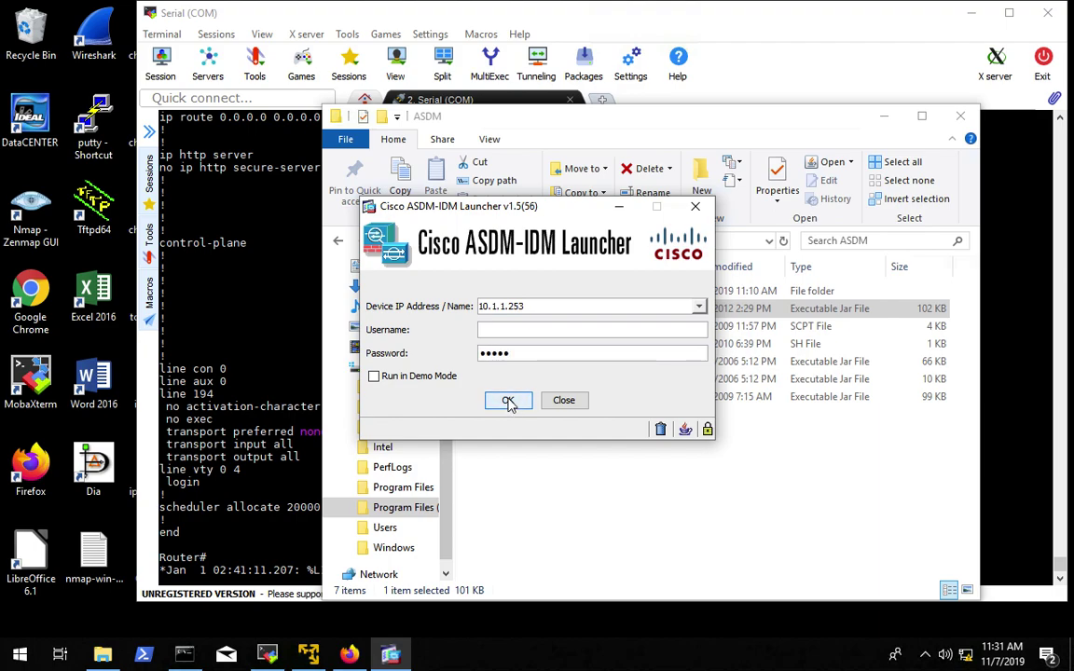
click(508, 400)
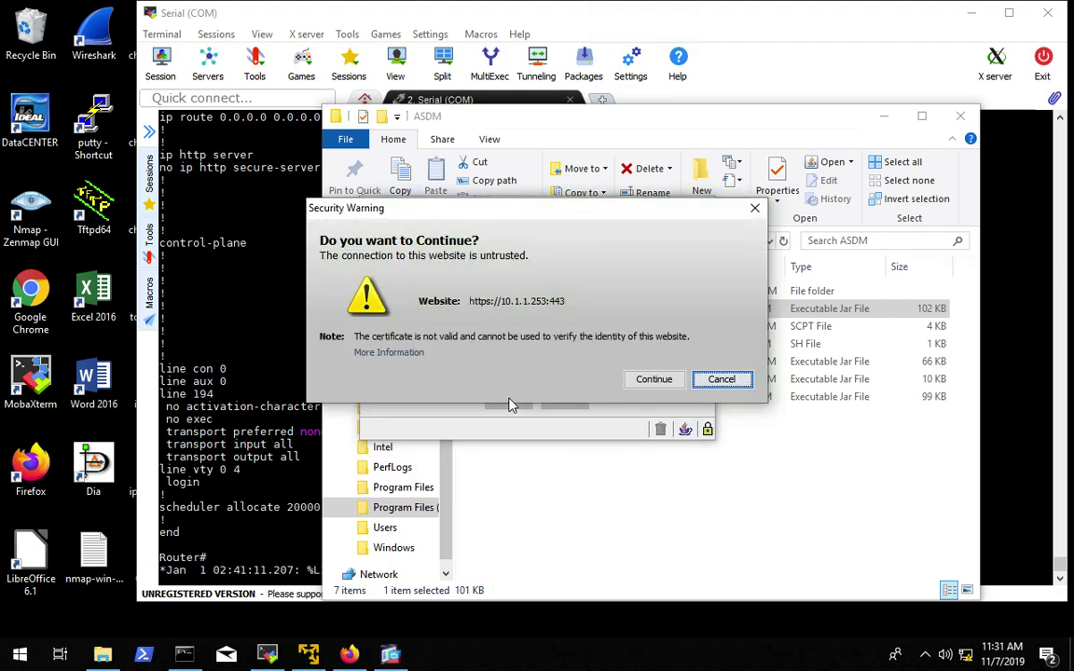
click(663, 384)
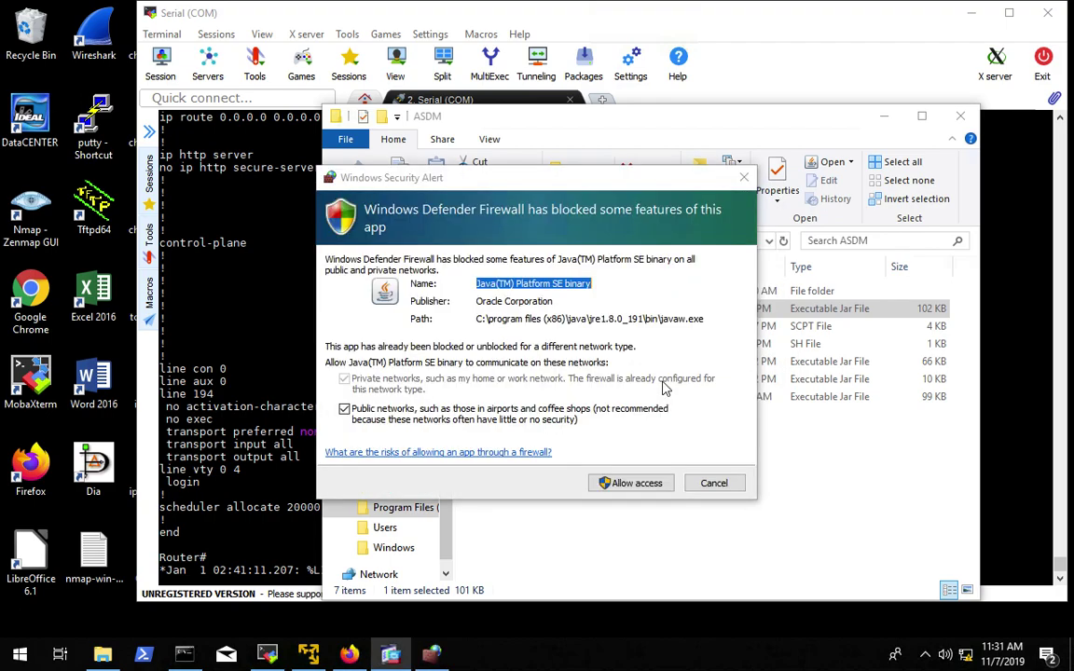
click(628, 483)
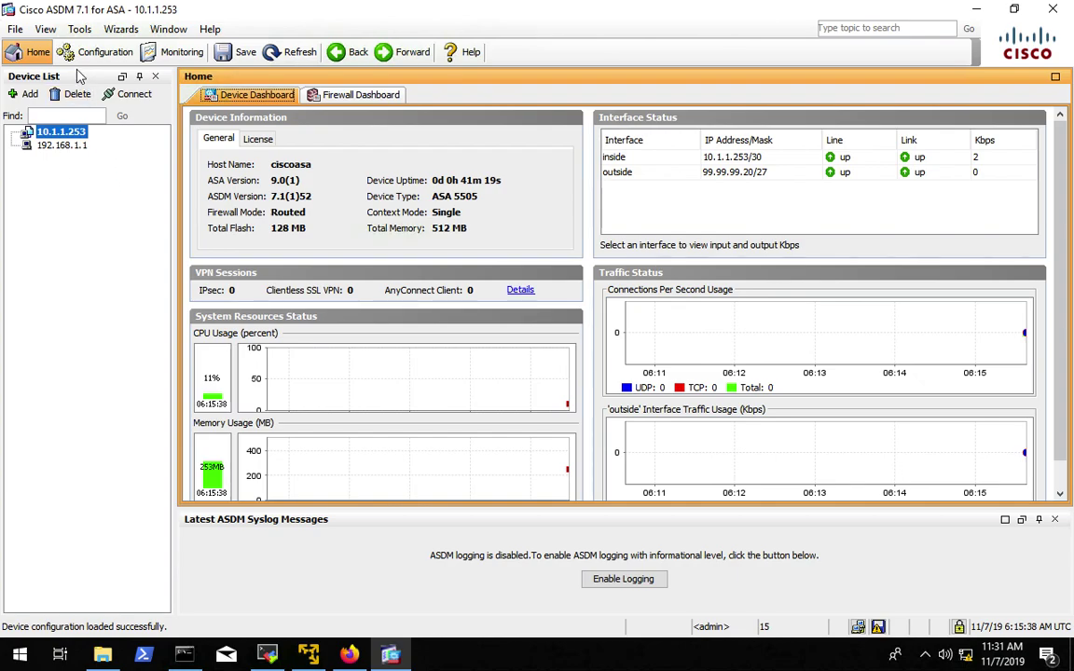
- Open Configuration > Firewall > Access Rules and scroll the table to review the implicit rules
click(74, 54)
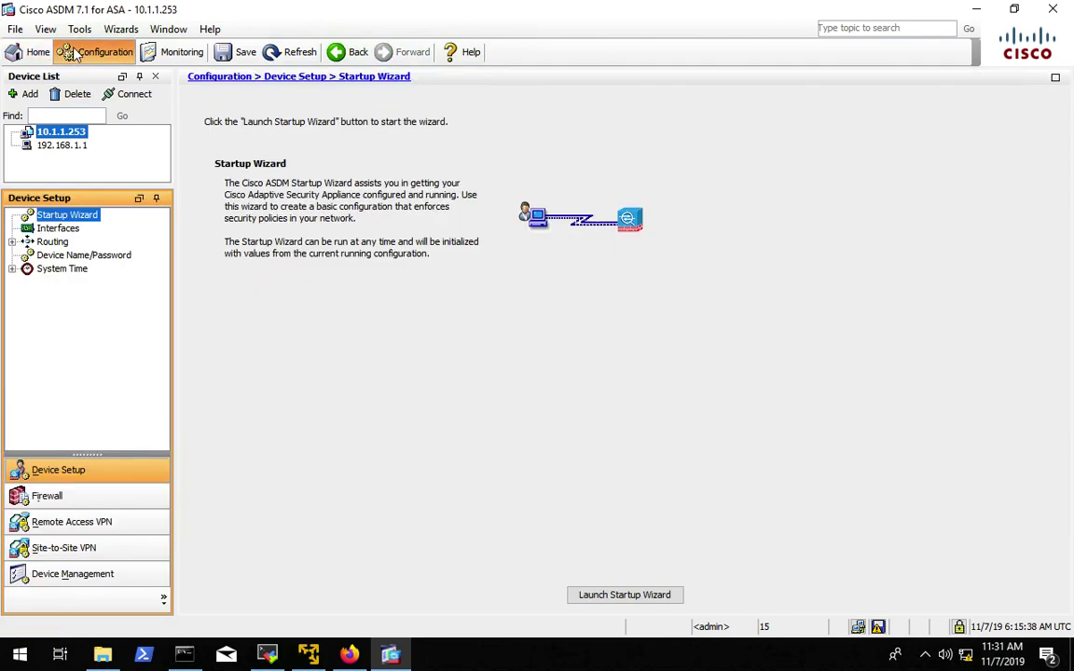
click(47, 497)
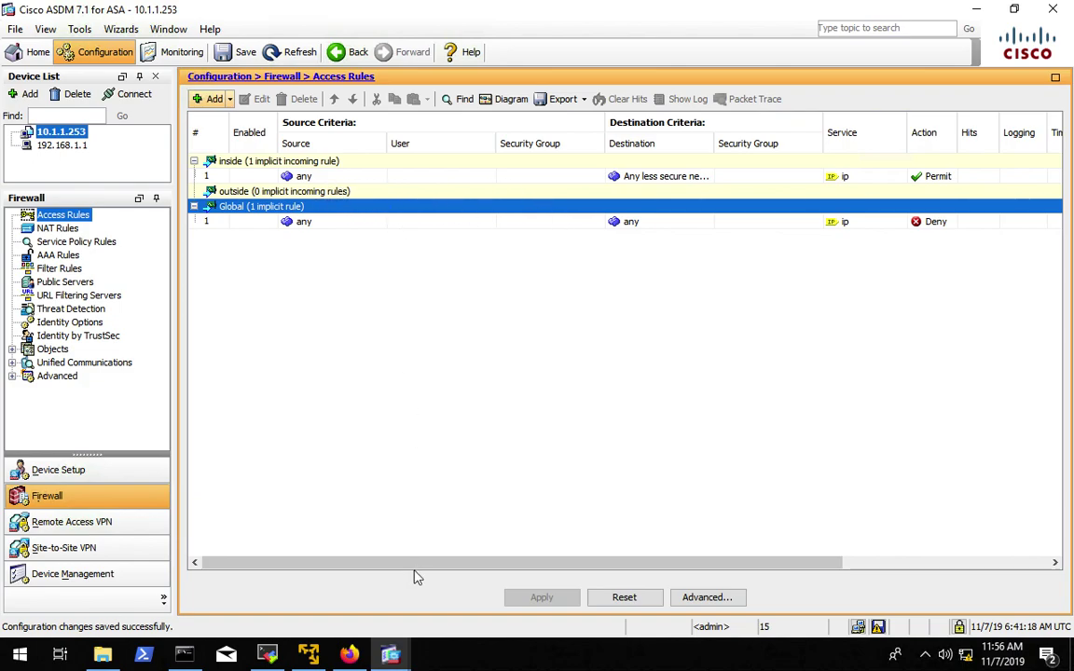
drag(436, 566, 683, 563)
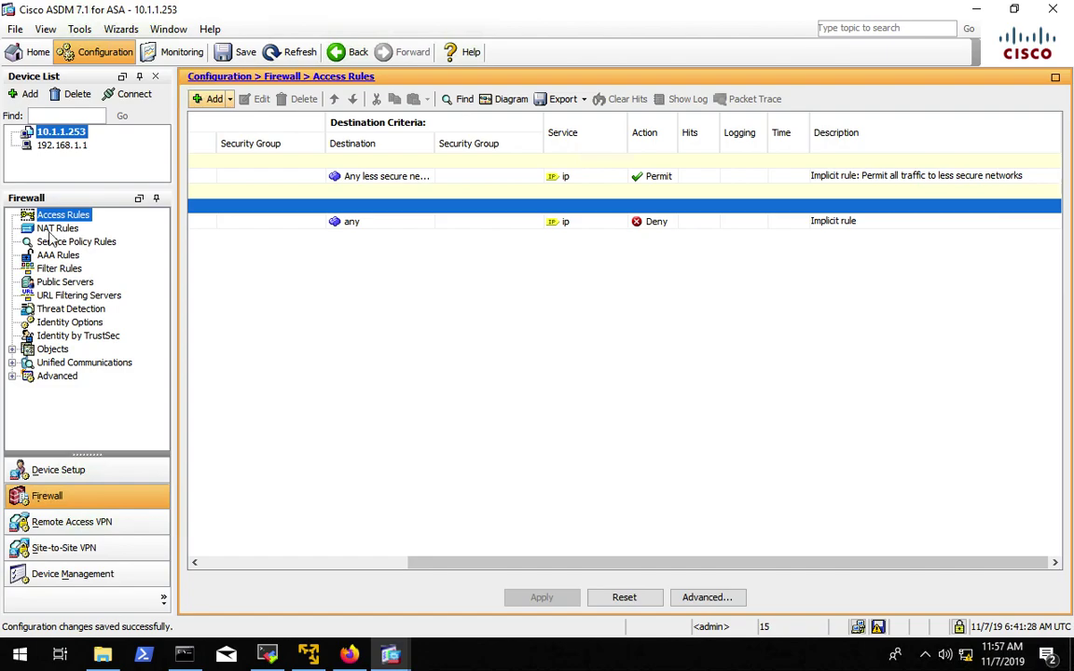
- Check the inside and outside settings under Device Setup > Interfaces, then return to Firewall Access Rules
click(65, 480)
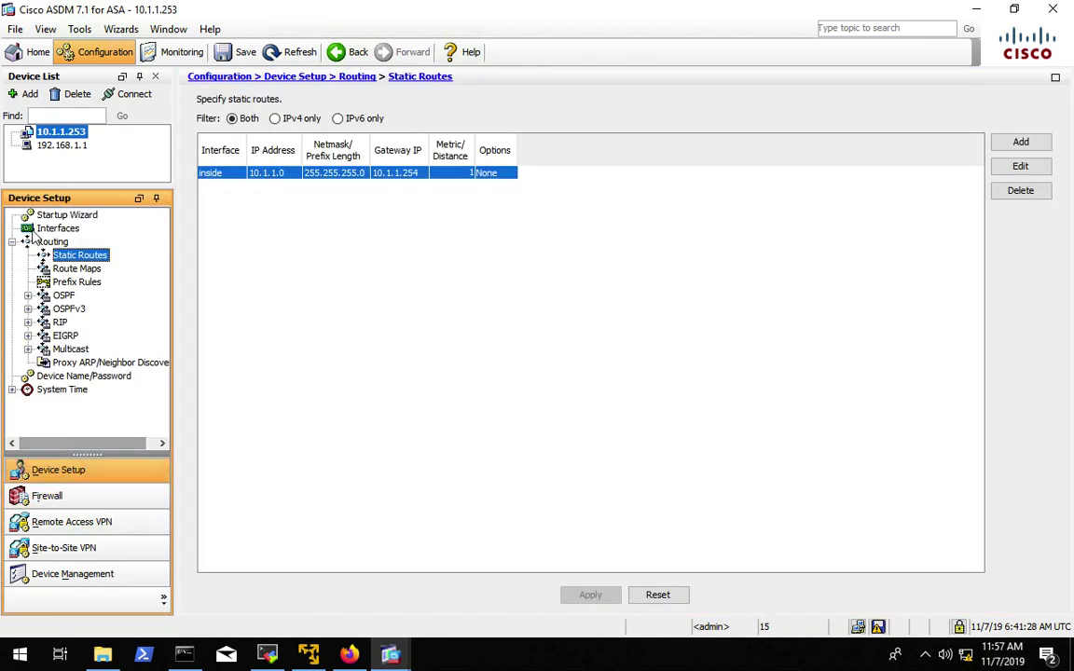
click(62, 230)
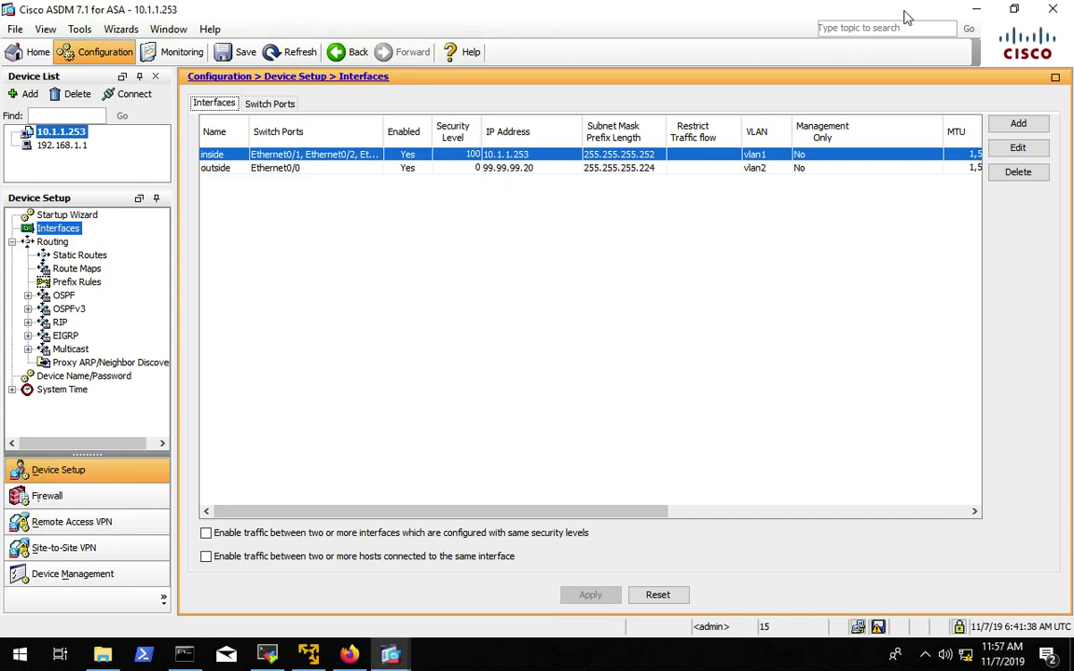
mouse_move(979, 9)
click(47, 497)
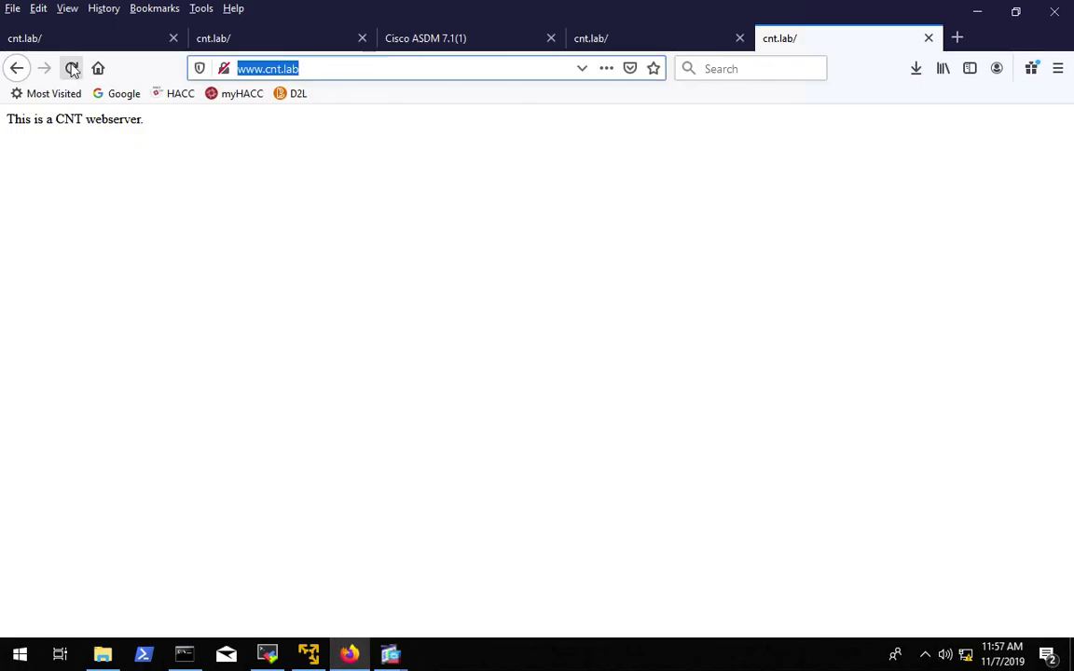
click(71, 68)
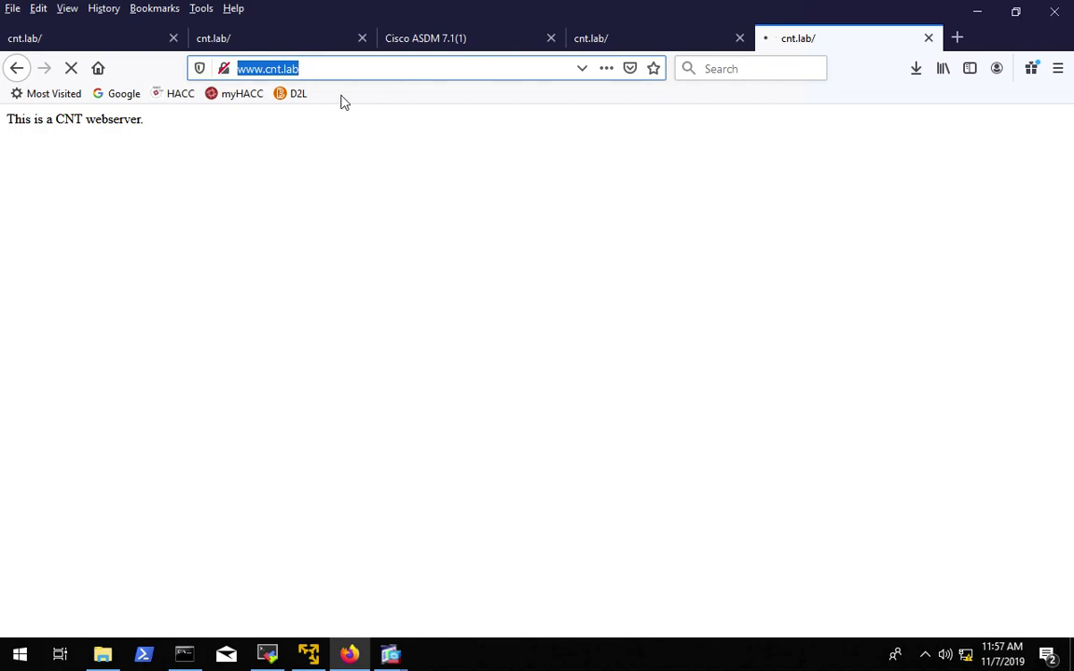
click(280, 68)
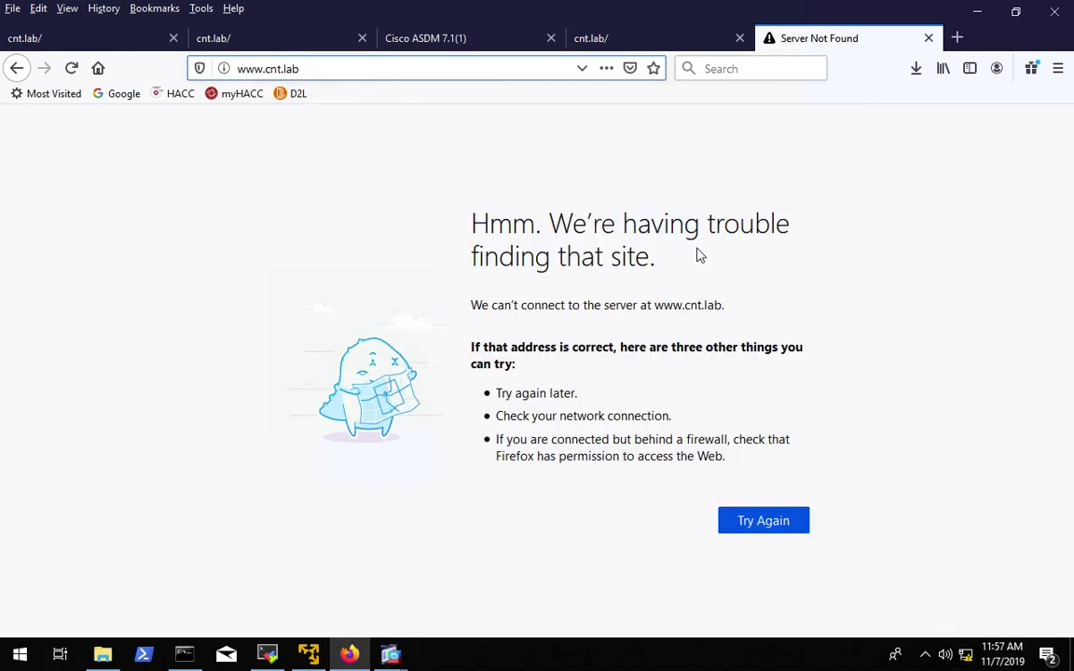
click(974, 11)
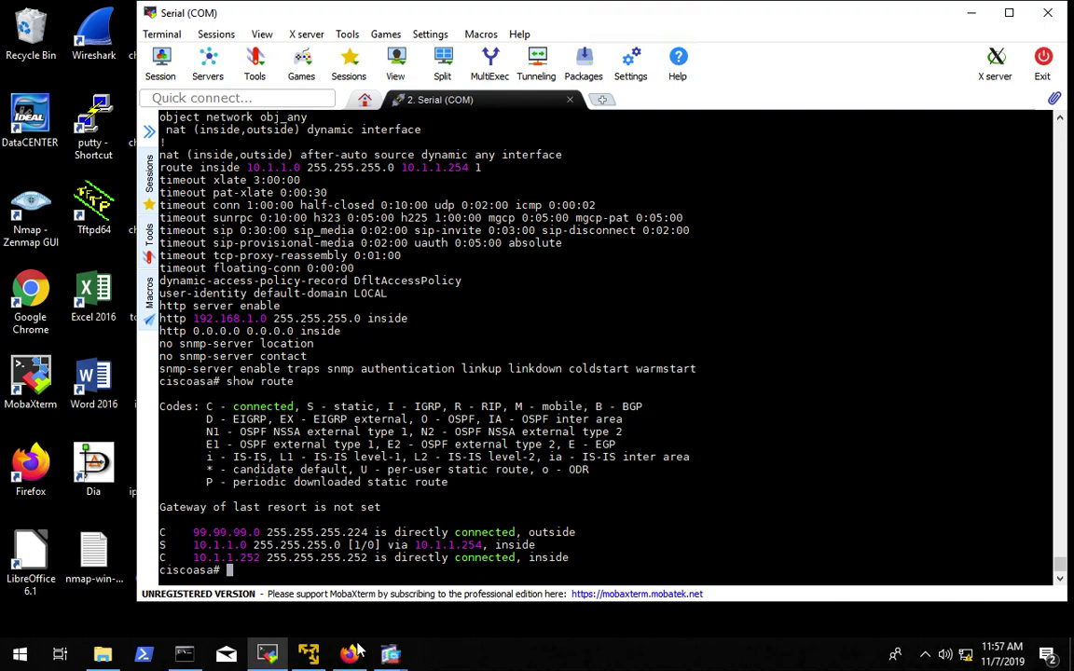
- Bring the ASDM Access Rules window back in front of the MobaXterm terminal
mouse_move(397, 659)
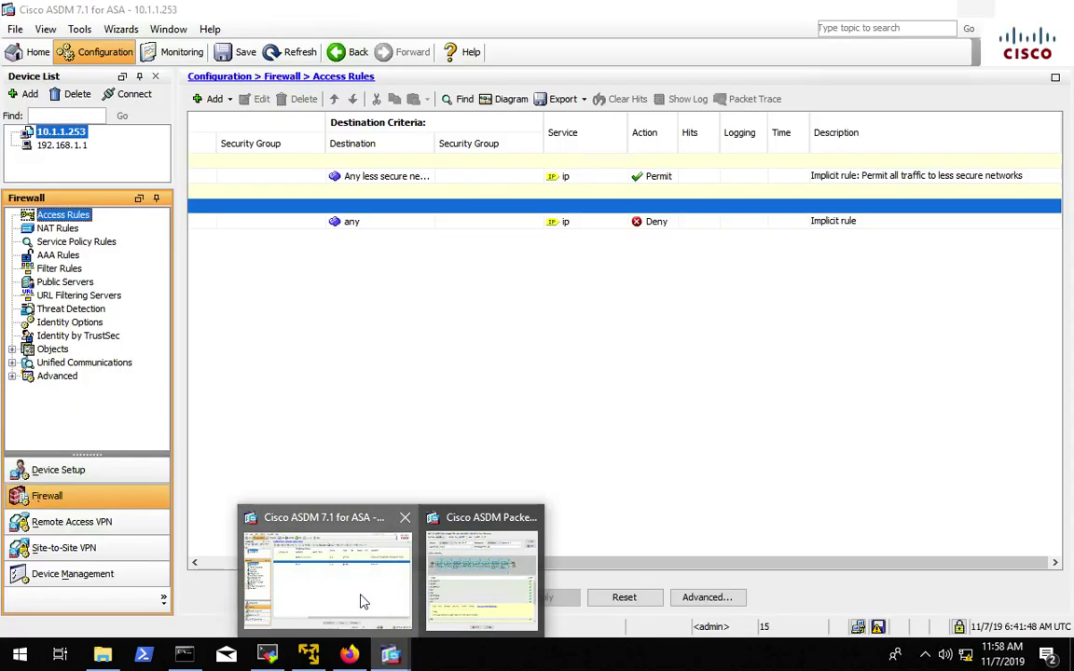
click(364, 601)
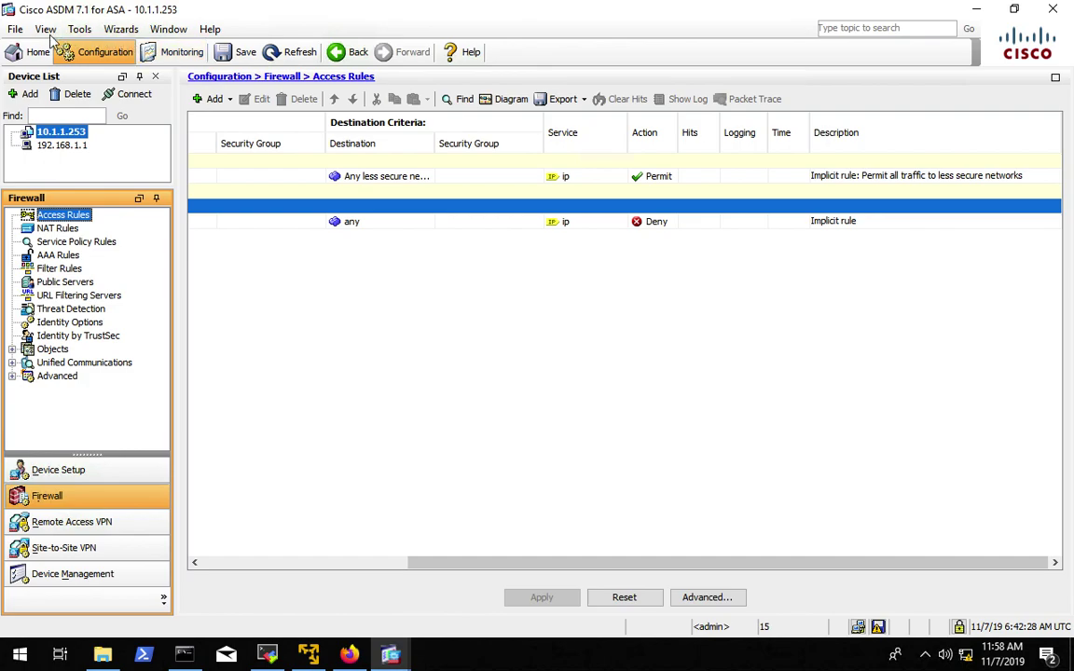
- Launch the Startup Wizard from the Wizards menu and set the DMZ VLAN to Do not configure
click(16, 35)
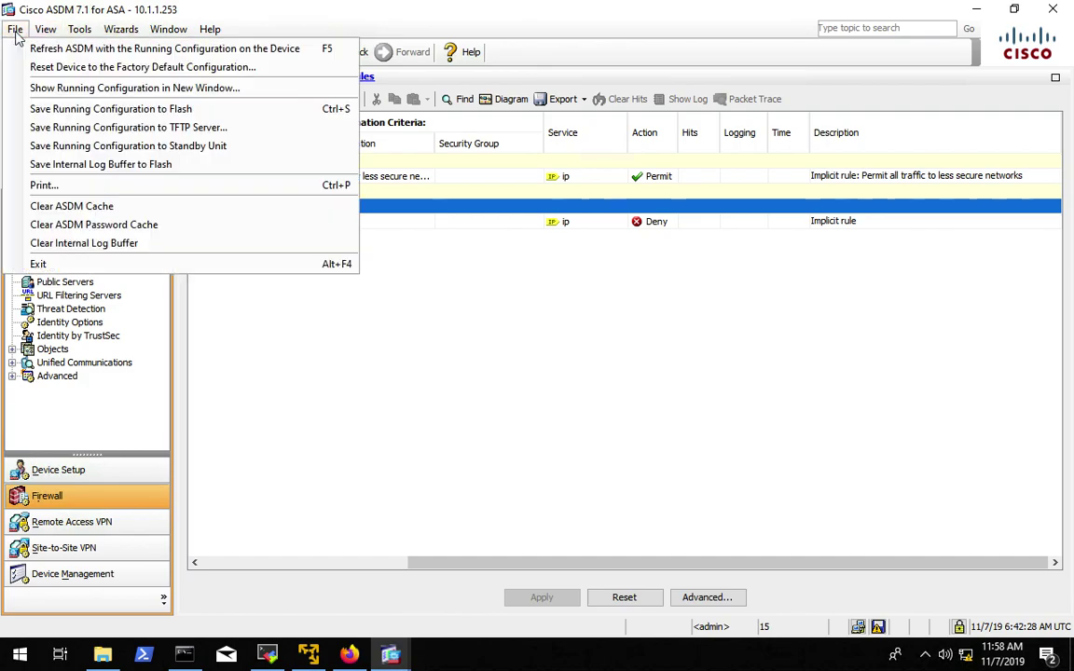
click(79, 29)
click(128, 47)
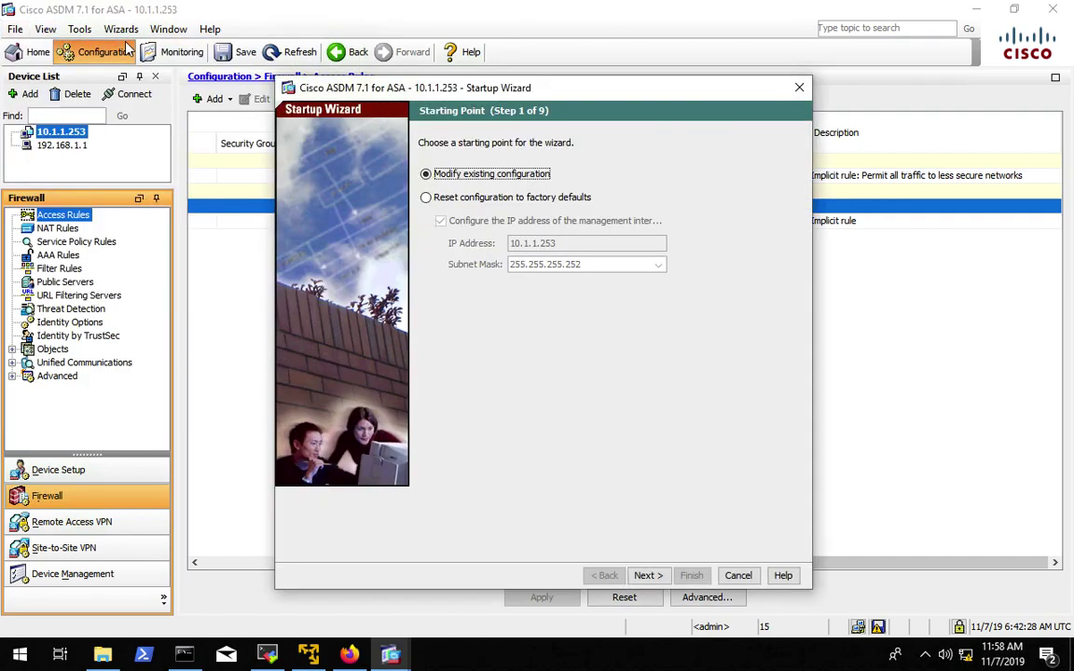
click(650, 577)
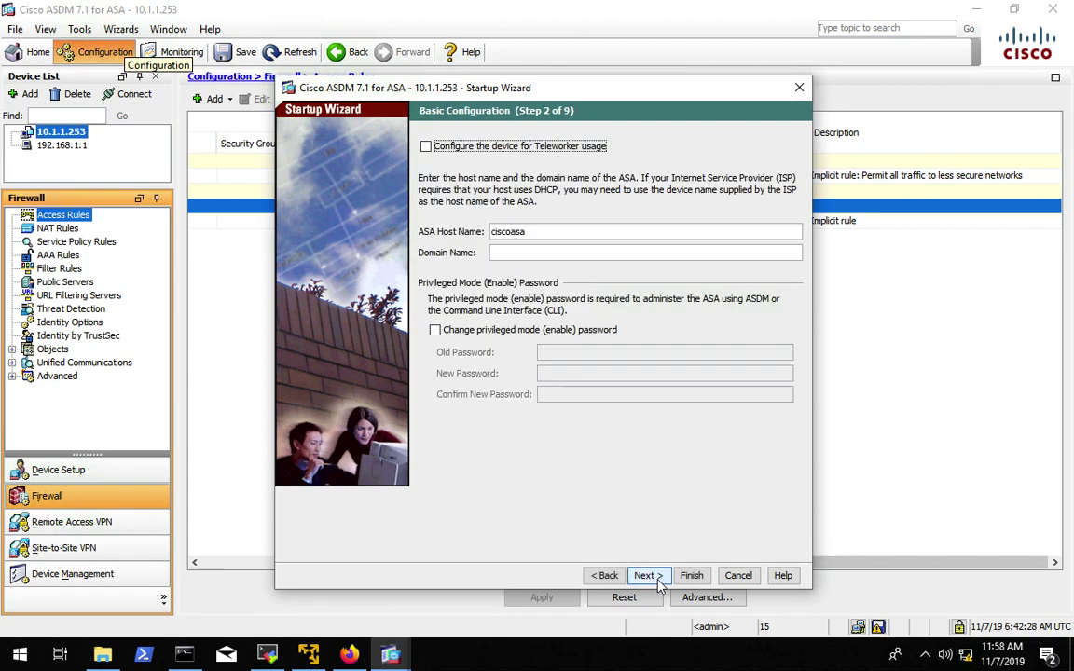
click(658, 579)
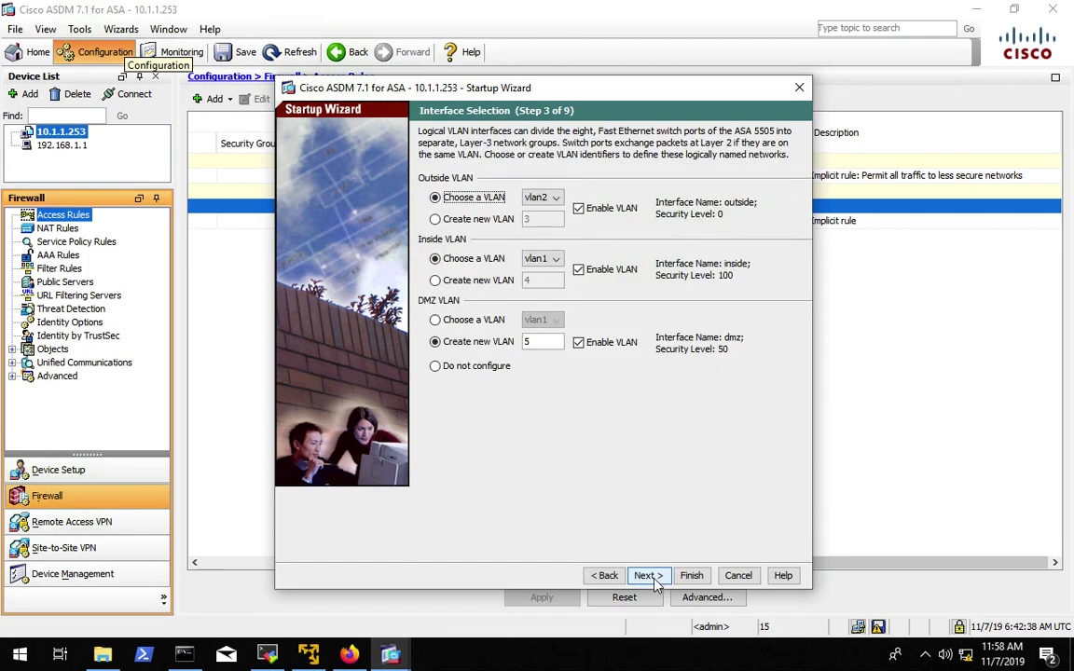
click(437, 366)
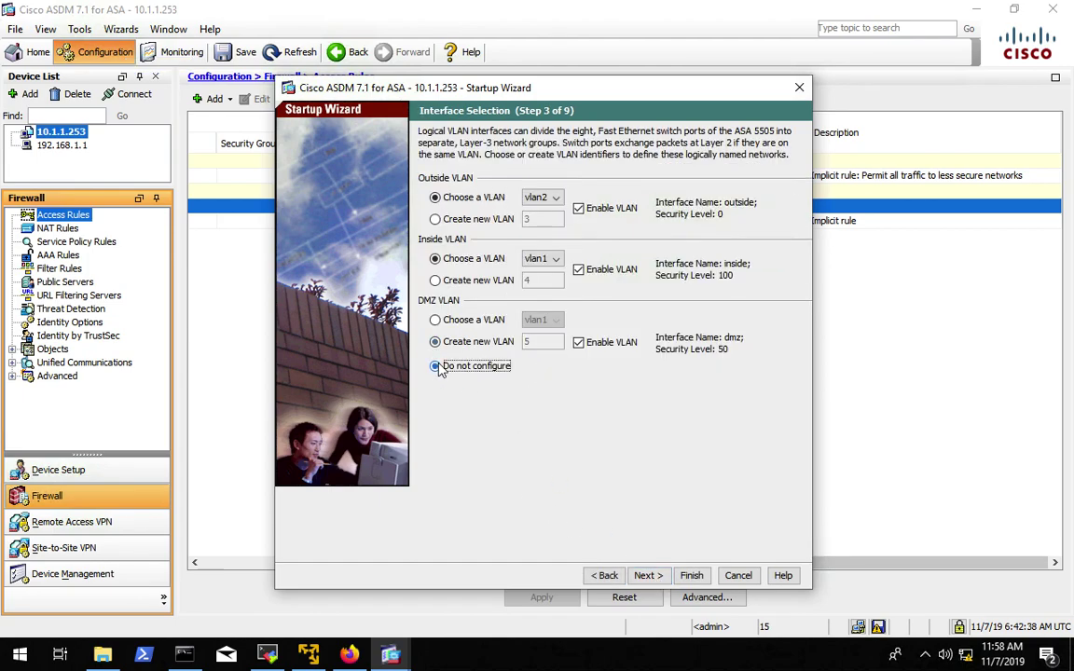
- Advance through the remaining wizard steps to the Step 9 summary and choose Cancel
click(650, 576)
click(650, 576)
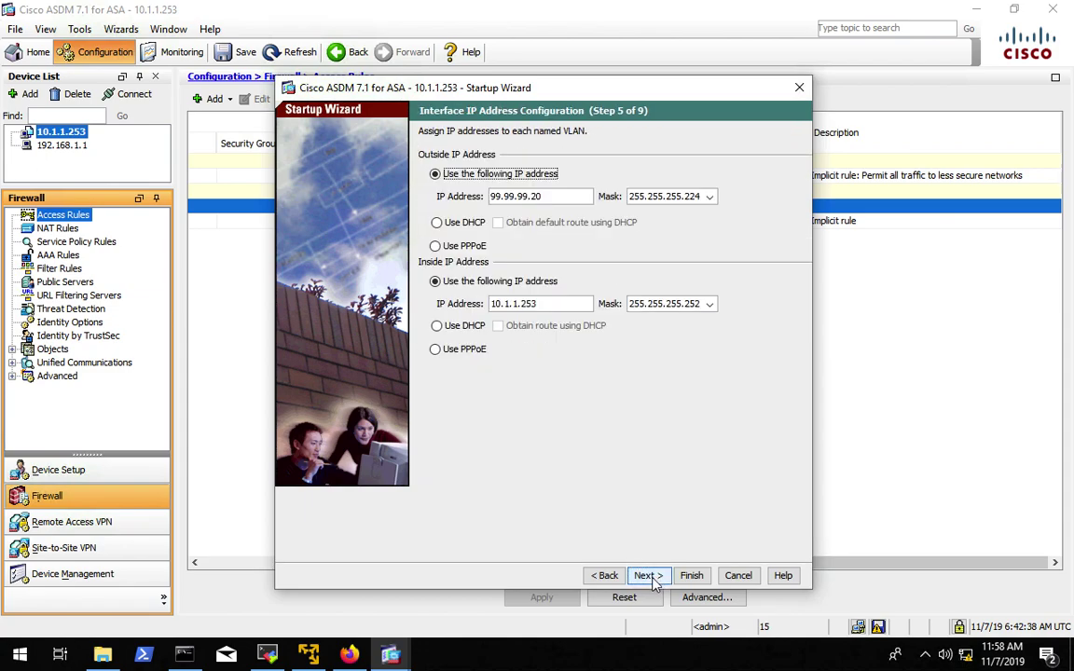
click(650, 576)
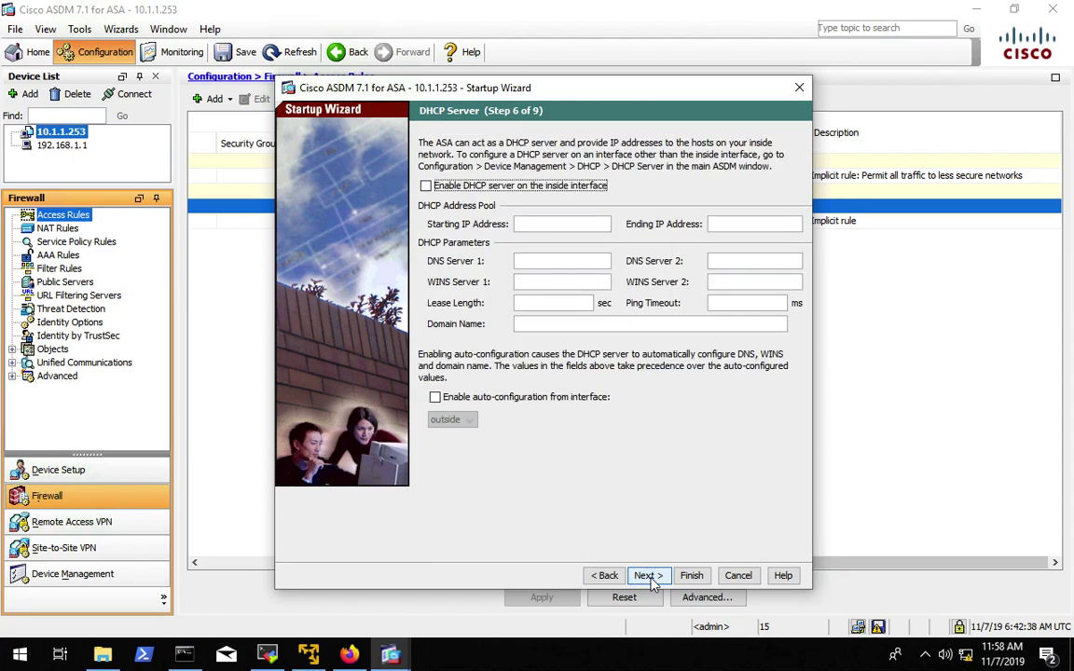
click(650, 576)
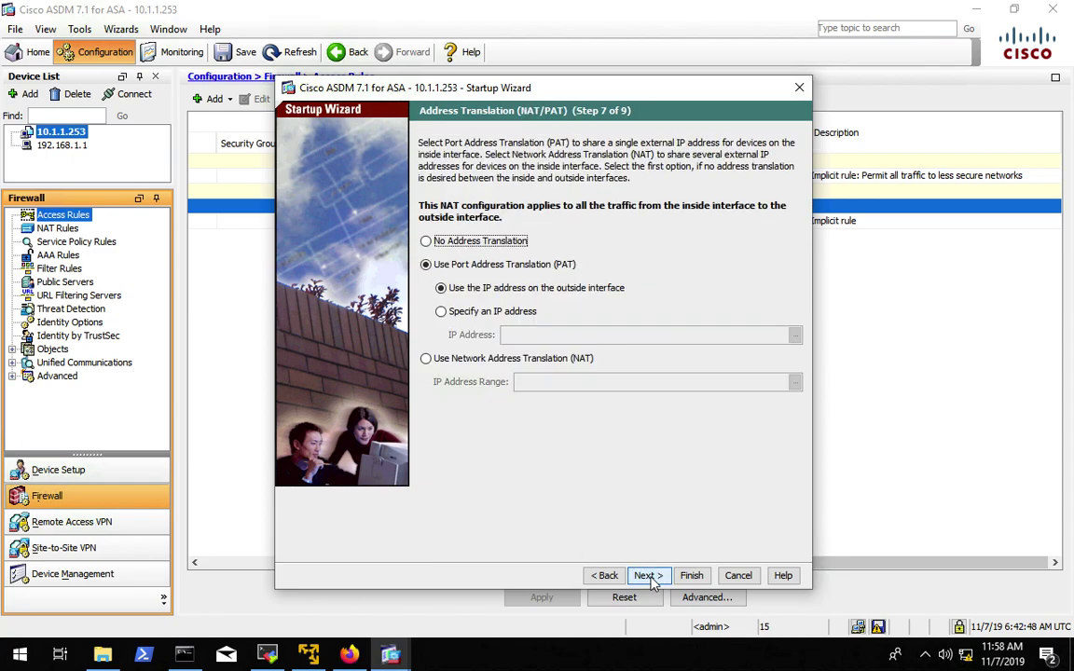
click(650, 576)
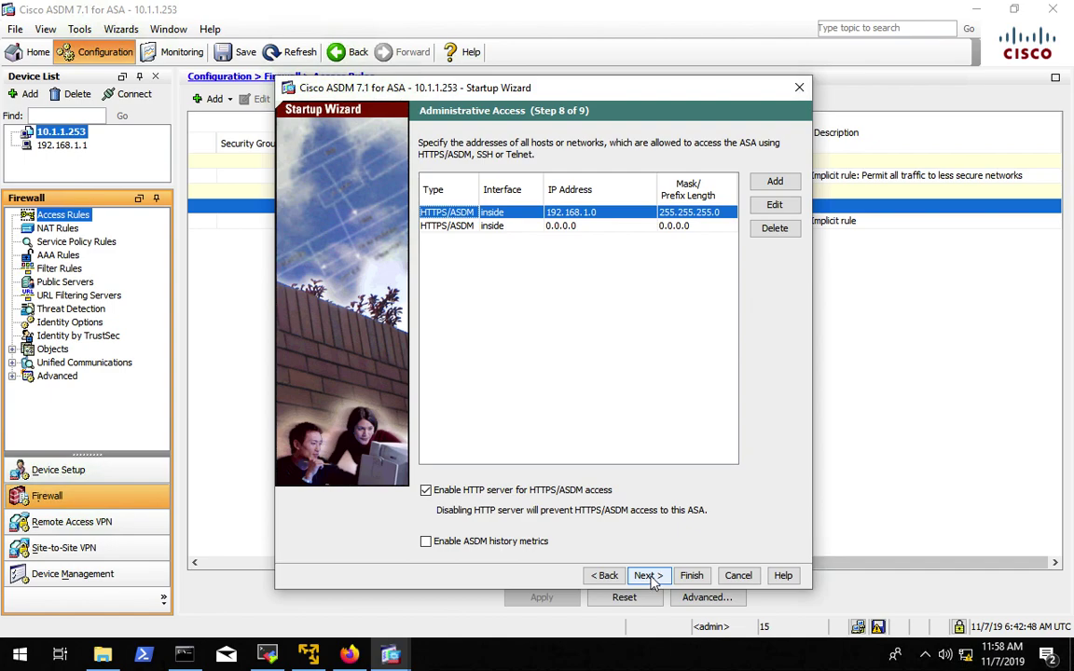
click(650, 576)
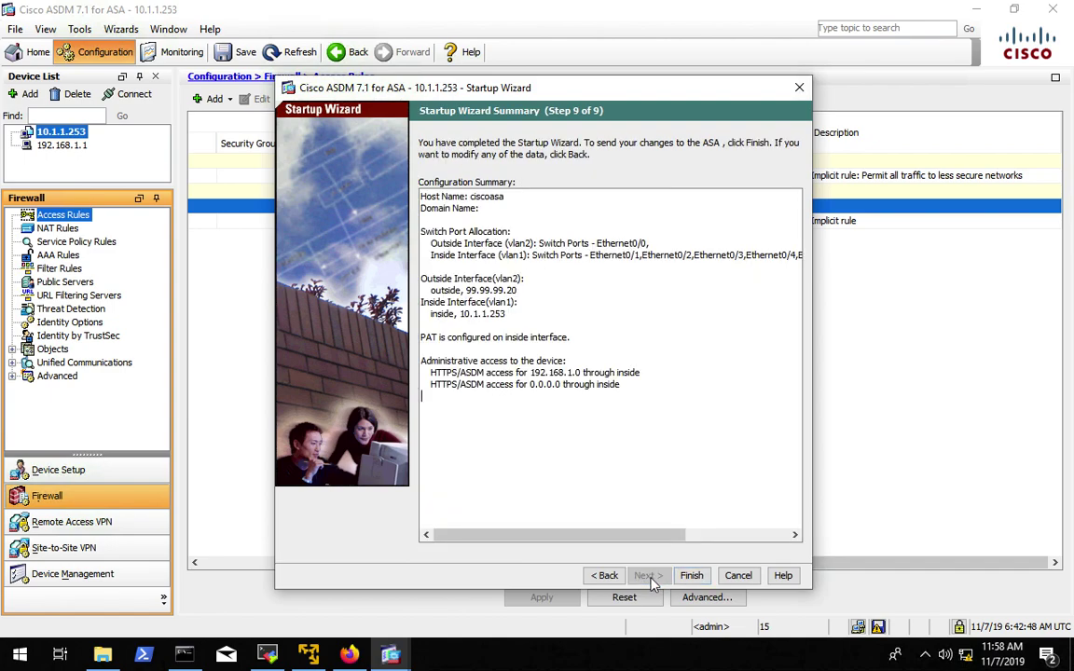
click(739, 576)
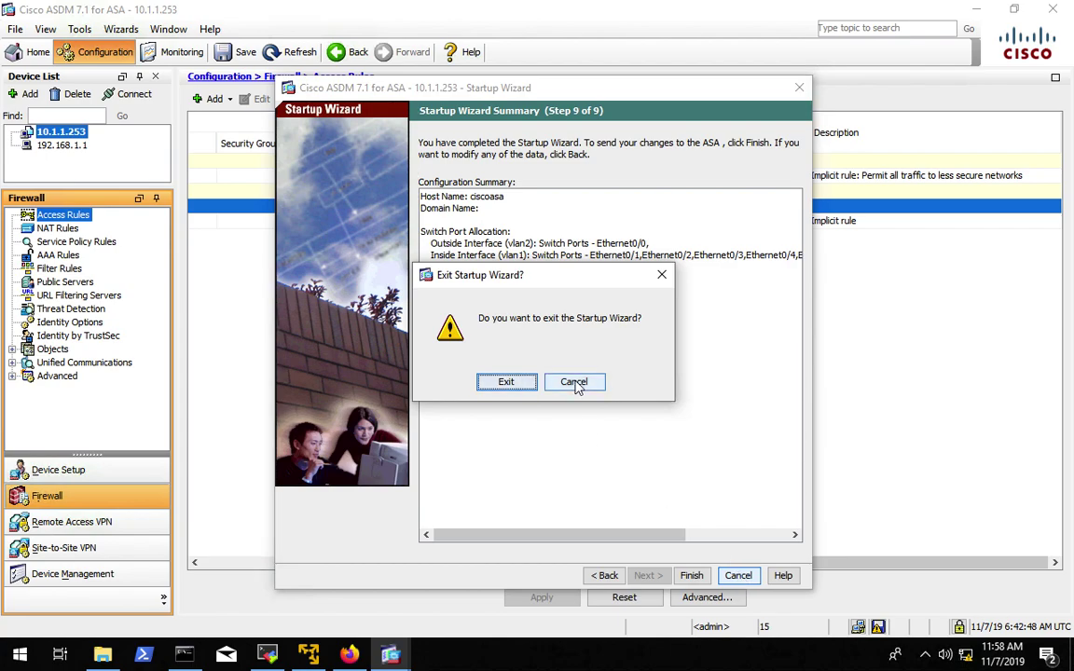
- Exit the Startup Wizard without applying and open Device Setup > Routing > Static Routes
click(519, 344)
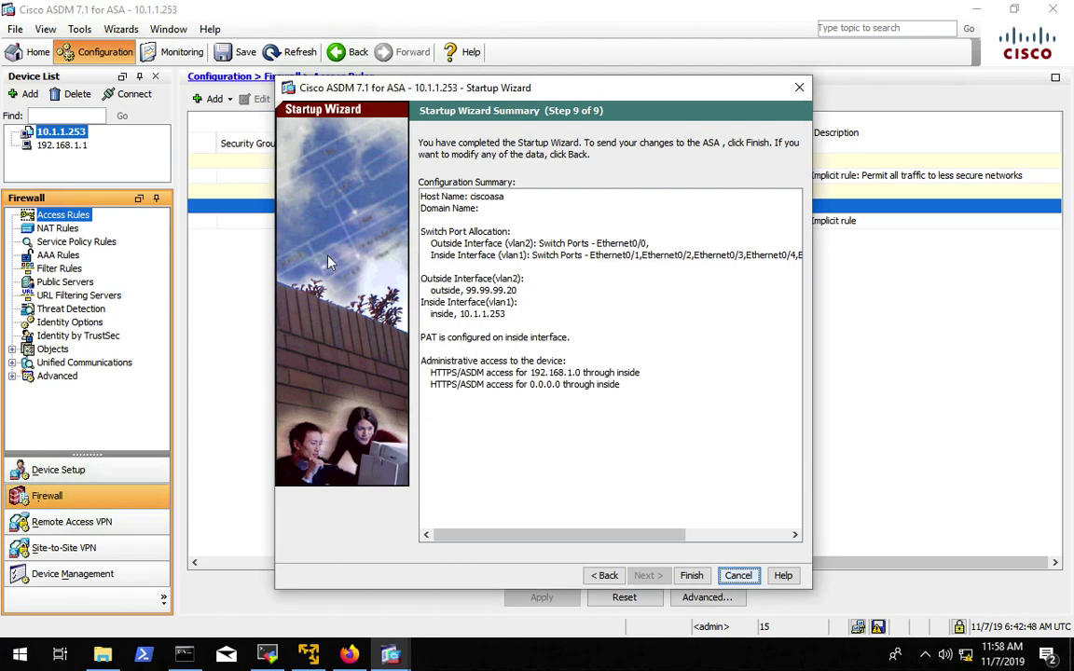
click(739, 576)
click(503, 385)
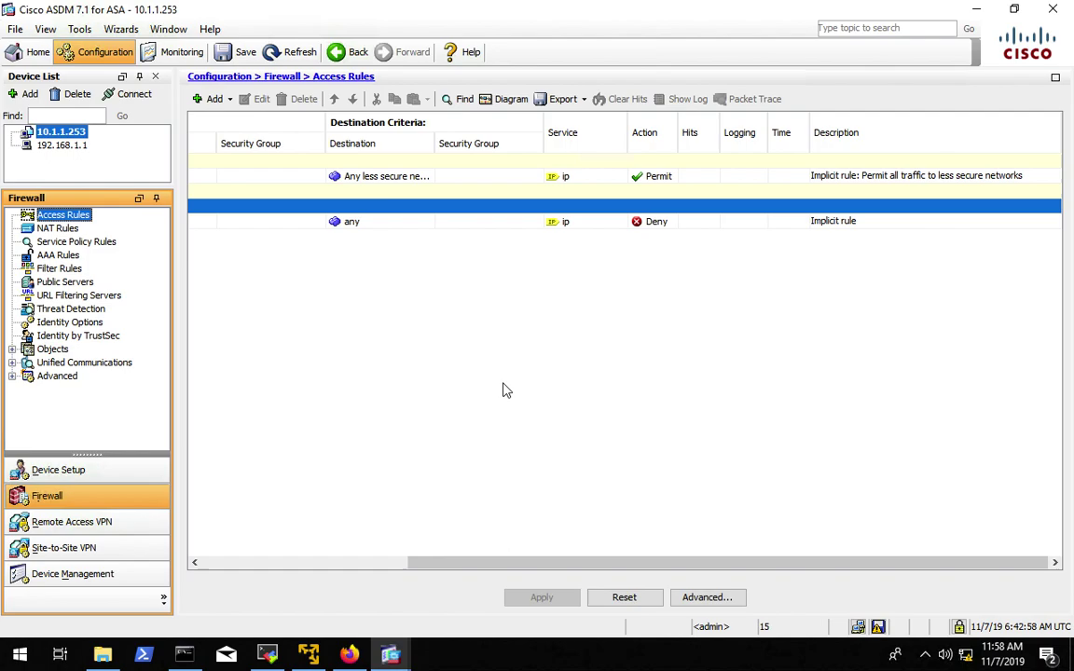
click(42, 470)
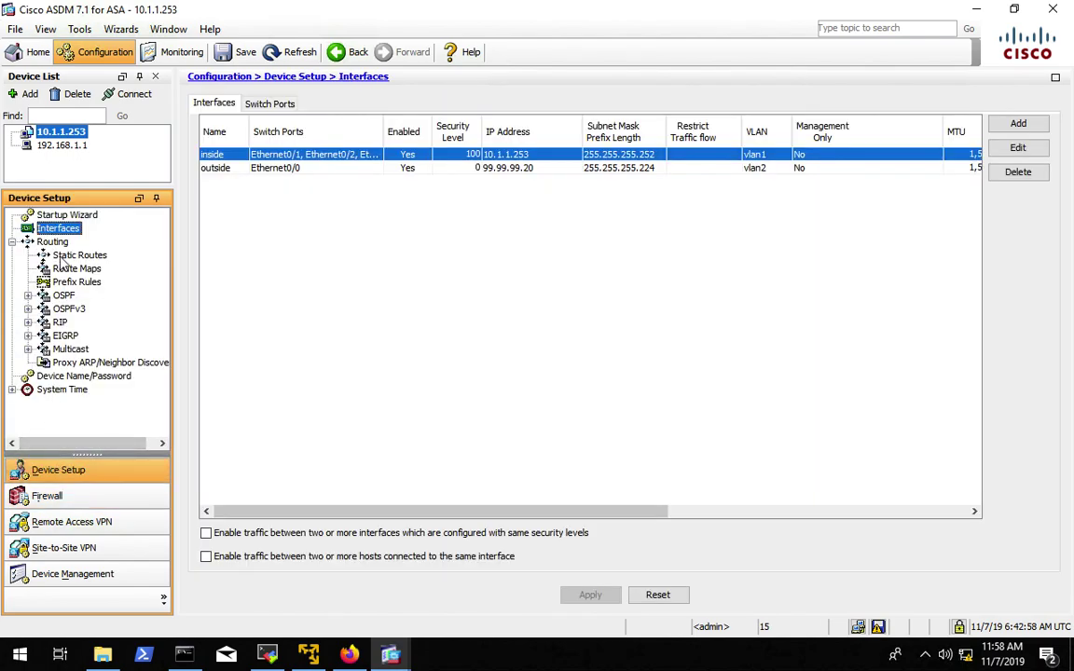
click(65, 257)
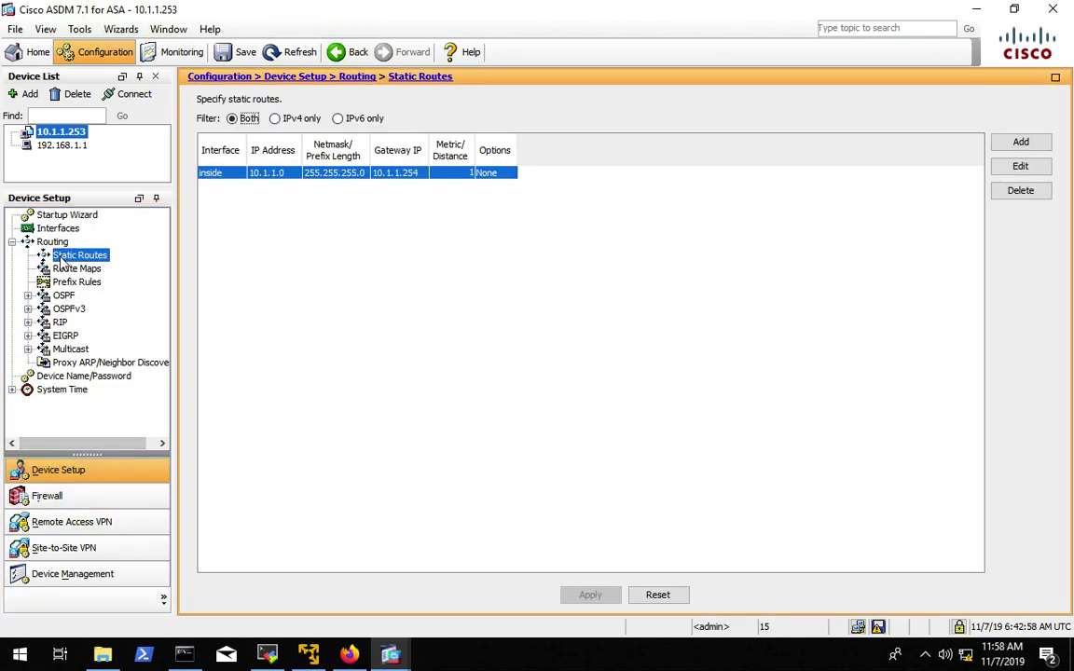
- Add a new static route on the outside interface with destination 0.0.0.0
click(1021, 142)
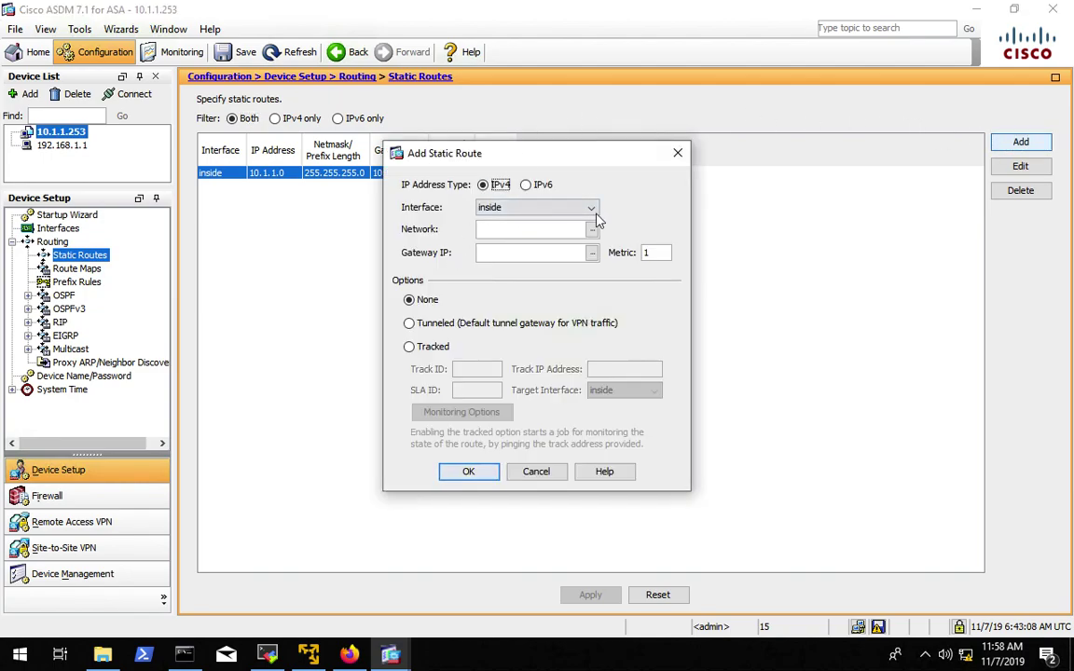
click(541, 207)
click(550, 237)
click(544, 230)
text(0.0.0.0)
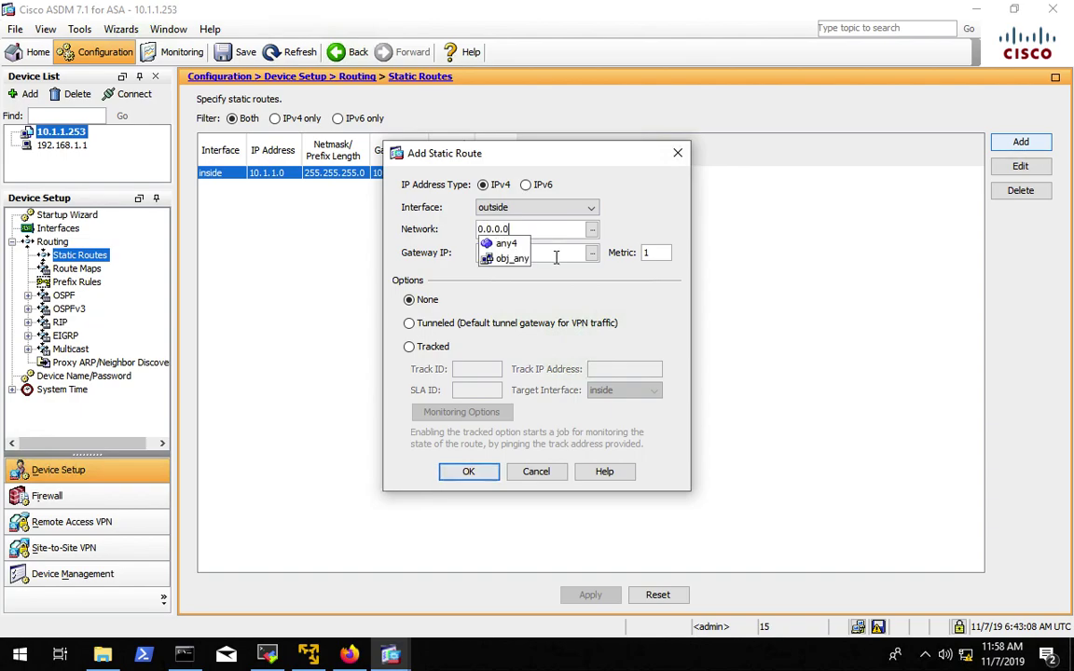
click(556, 255)
text(0.0.0.0)
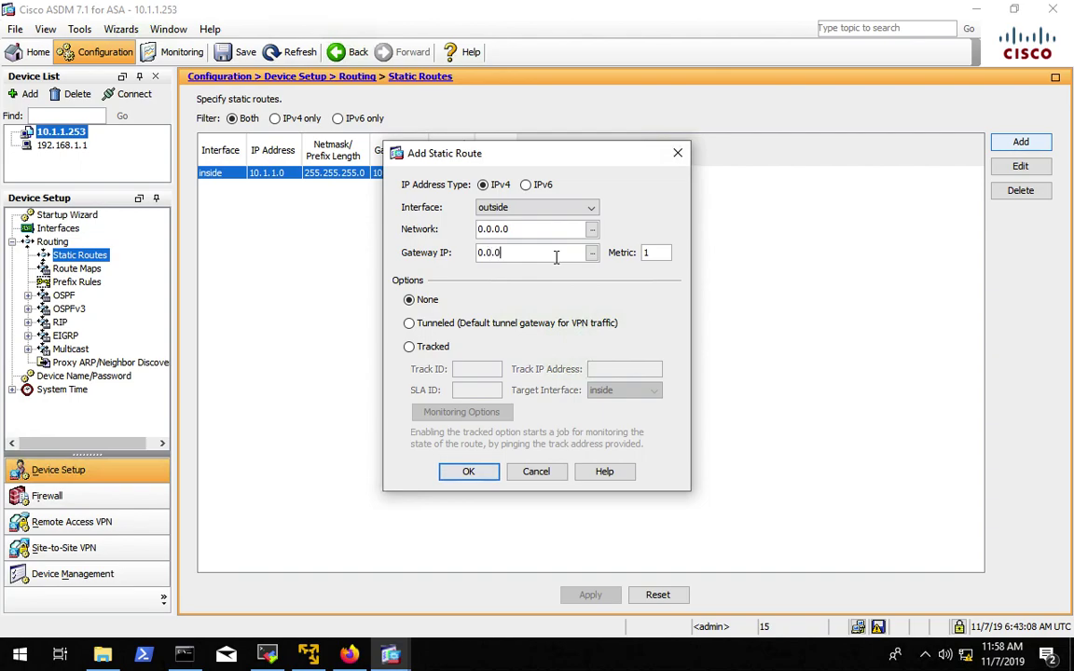
- Fix the rejected gateway value, setting the route's gateway to 99.99.99.1
click(467, 472)
click(529, 379)
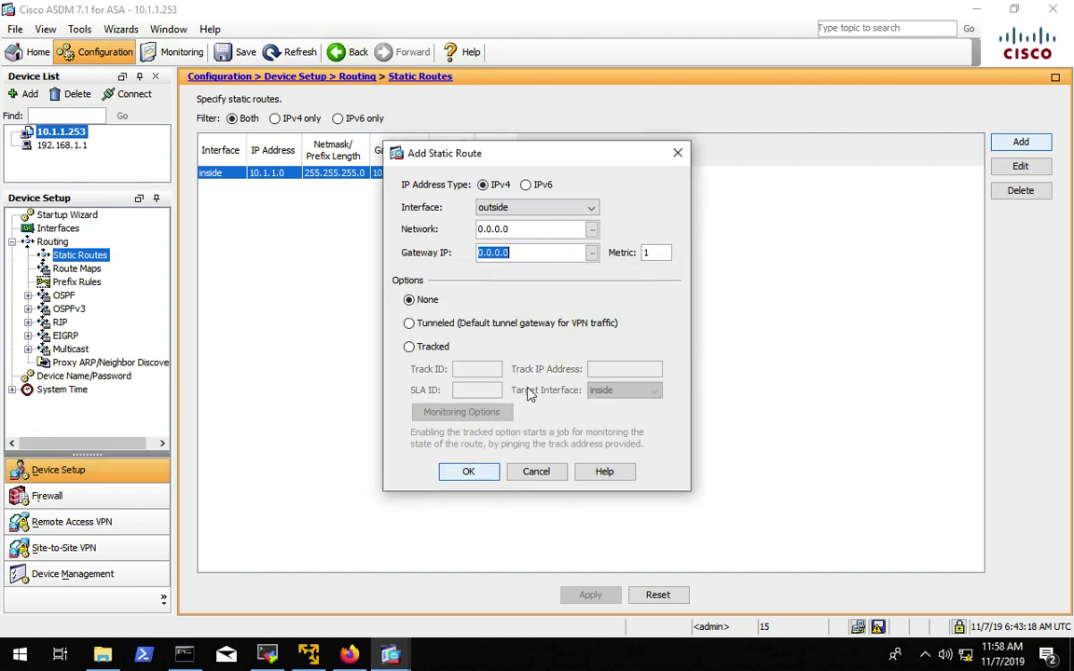
key(BackSpace)
text(10.1.1.25)
key(BackSpace)
key(BackSpace)
key(BackSpace)
key(BackSpace)
key(BackSpace)
key(BackSpace)
key(BackSpace)
key(BackSpace)
key(BackSpace)
text(99.)
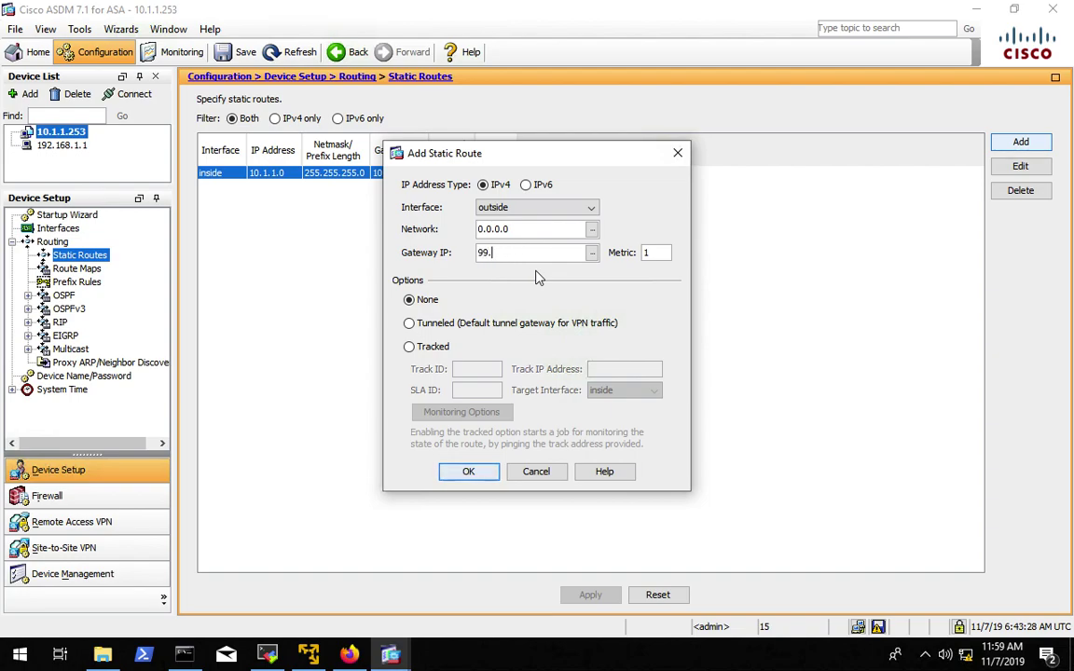
text(99.99.1)
- Change the destination to 0.0.0.0/0, mark the route Tunneled, save it and apply to the ASA
click(528, 229)
text(/0)
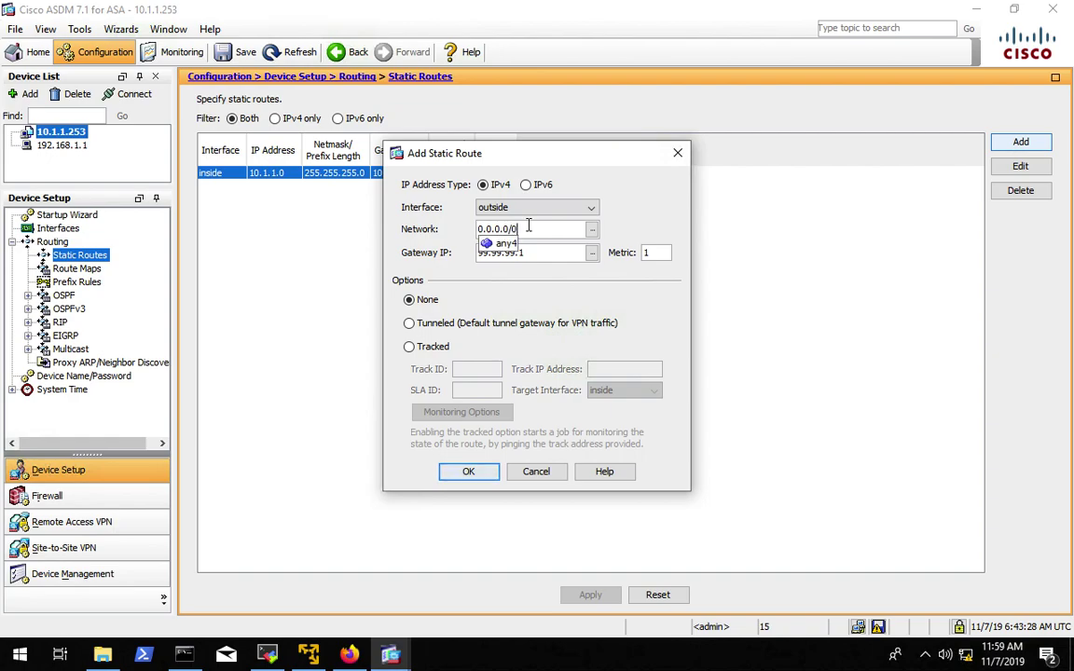
click(607, 322)
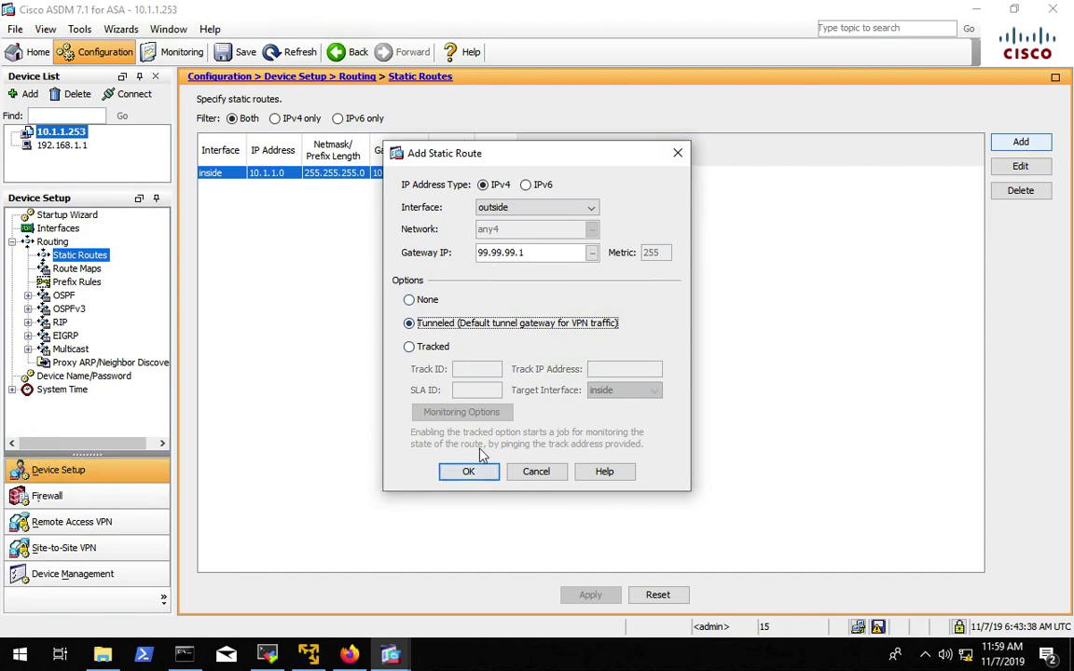
click(469, 473)
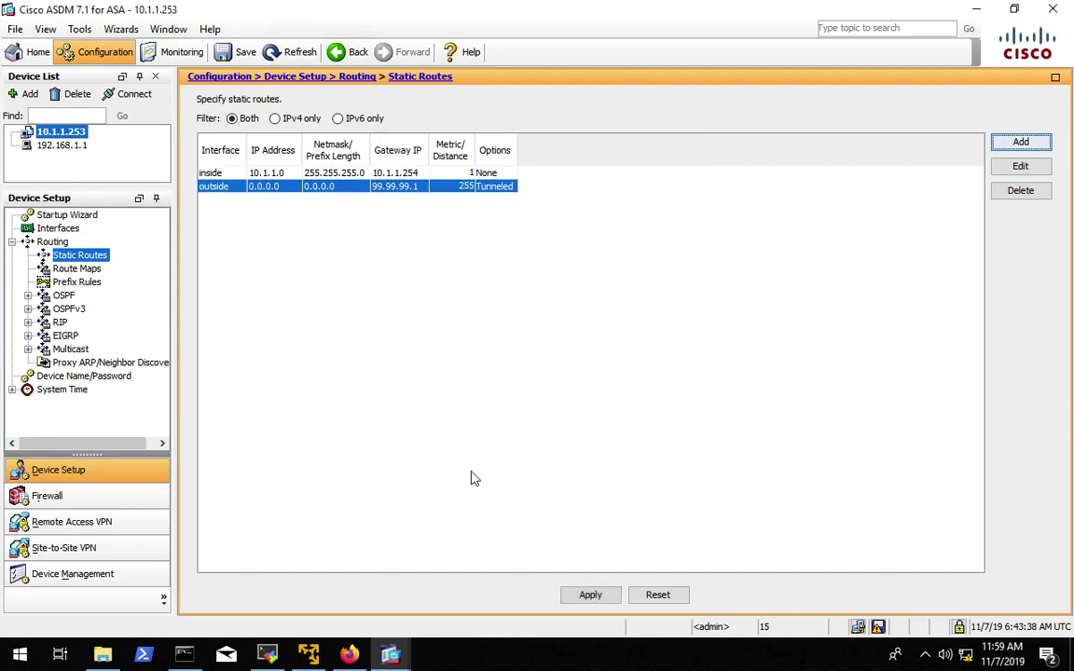
click(590, 596)
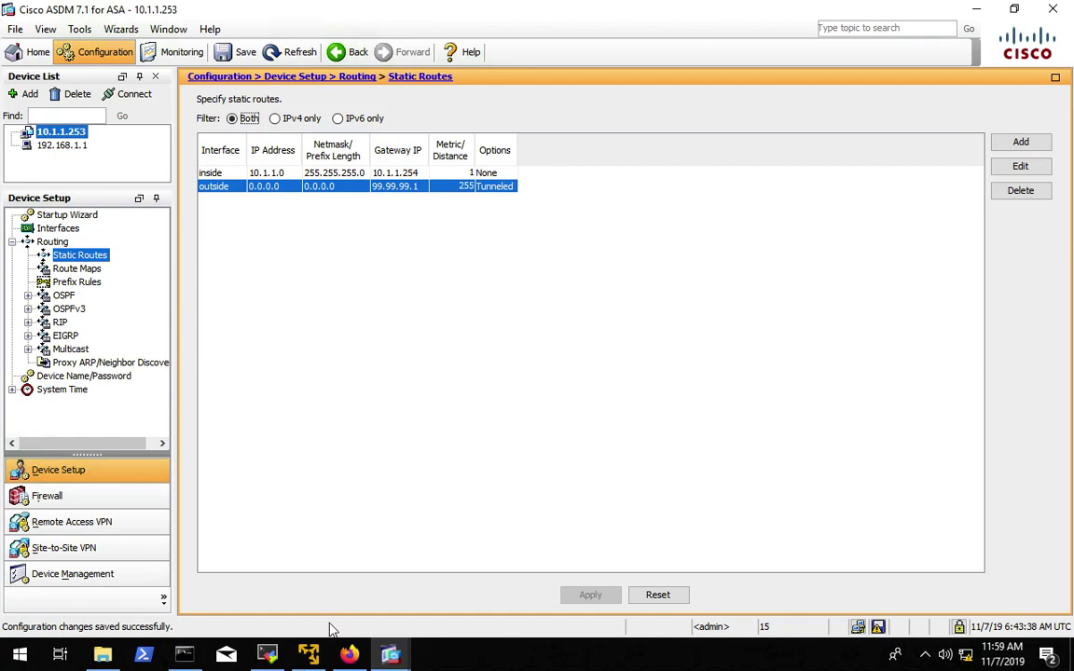
- Rerun show route on the ASA console to confirm the tunneled default route via 99.99.99.1
click(266, 655)
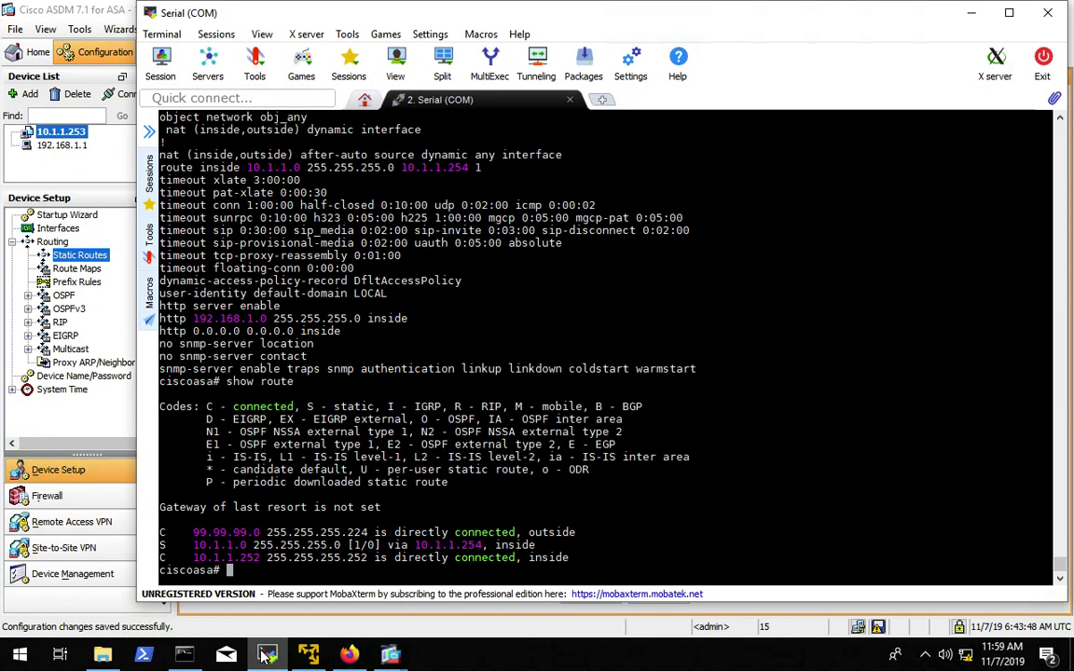
key(Up)
key(Return)
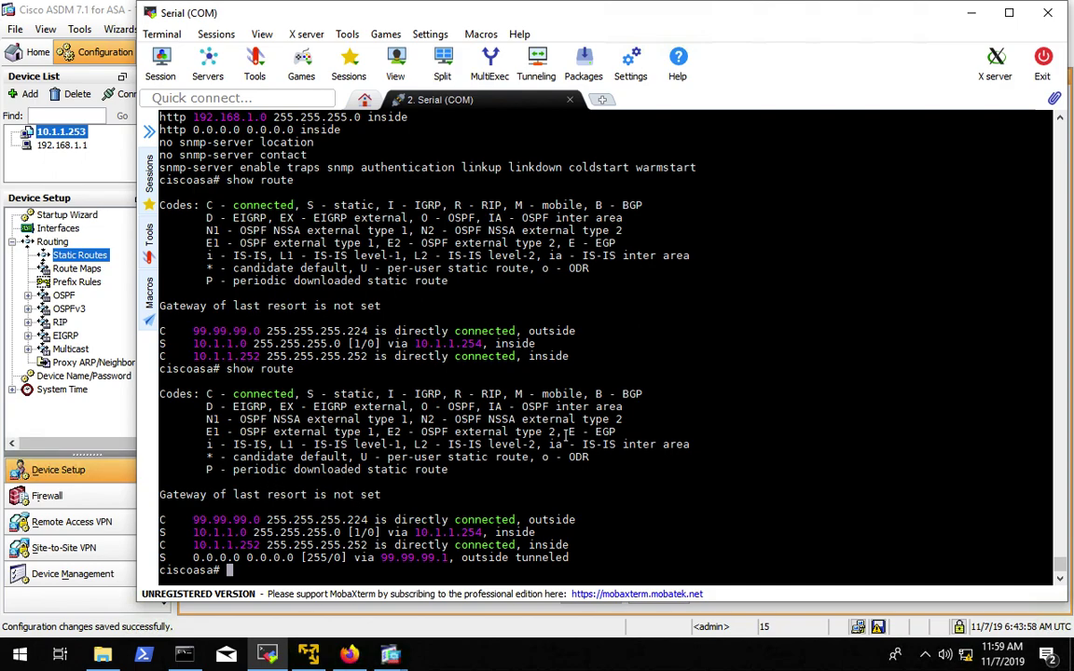
key(alt+Tab)
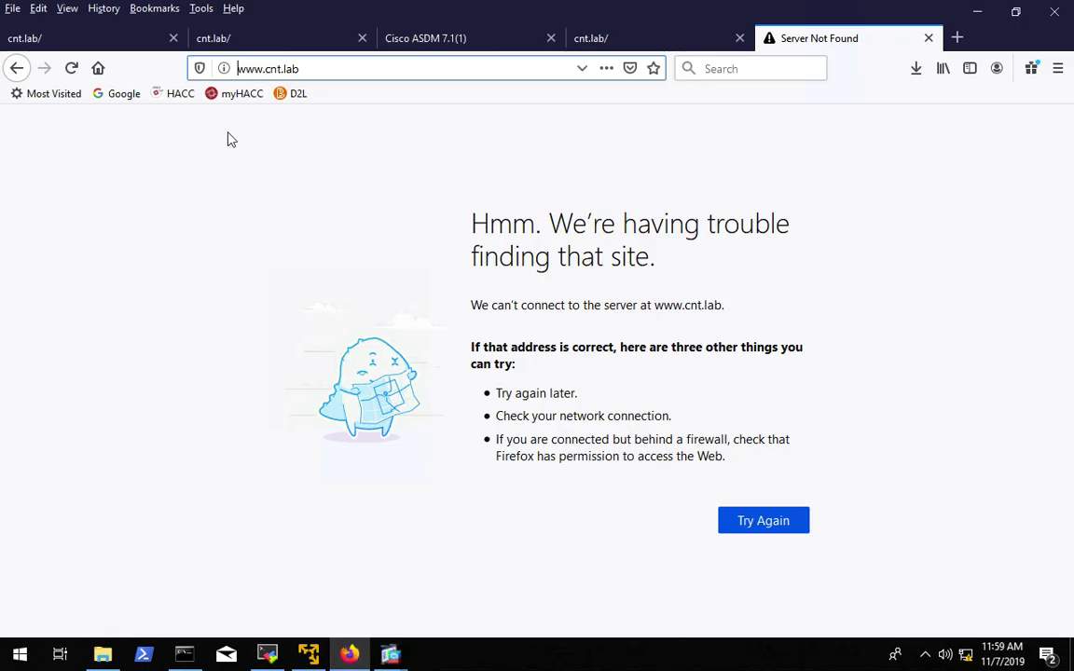
click(71, 69)
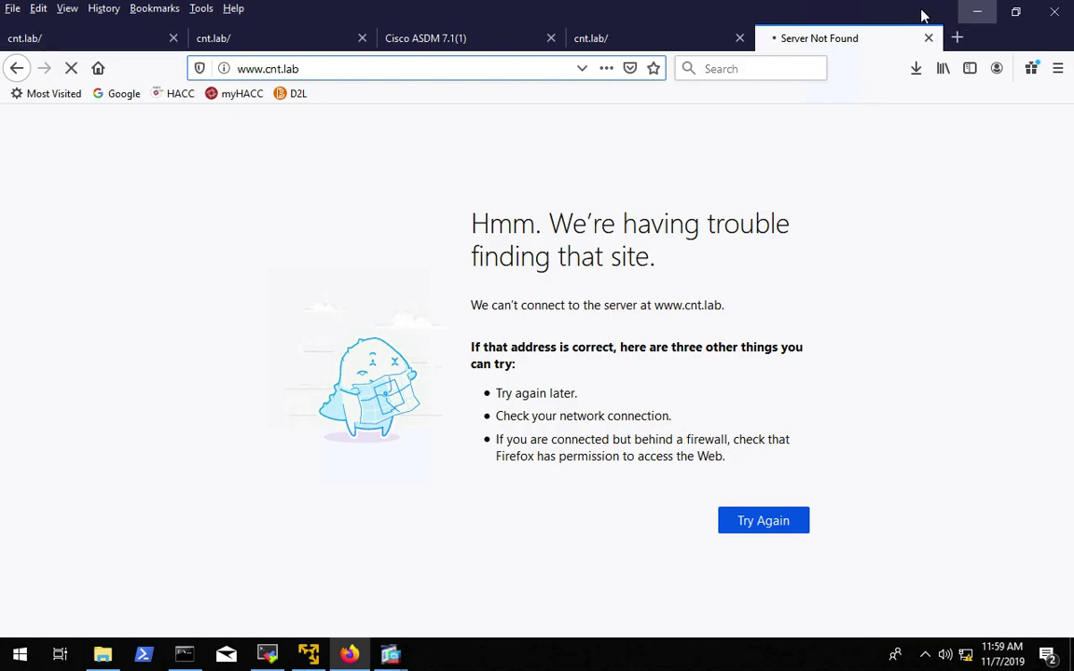
click(980, 12)
- Run show run on the ASA console and page through to the tunneled 99.99.99.1 default route
text(how run)
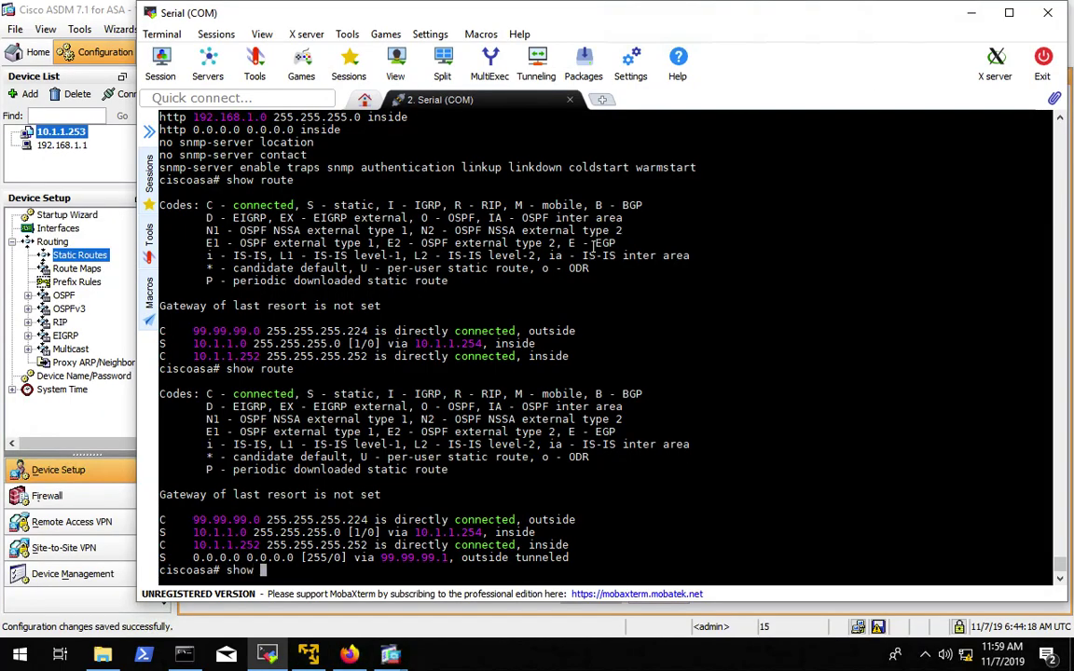
key(Return)
key(space)
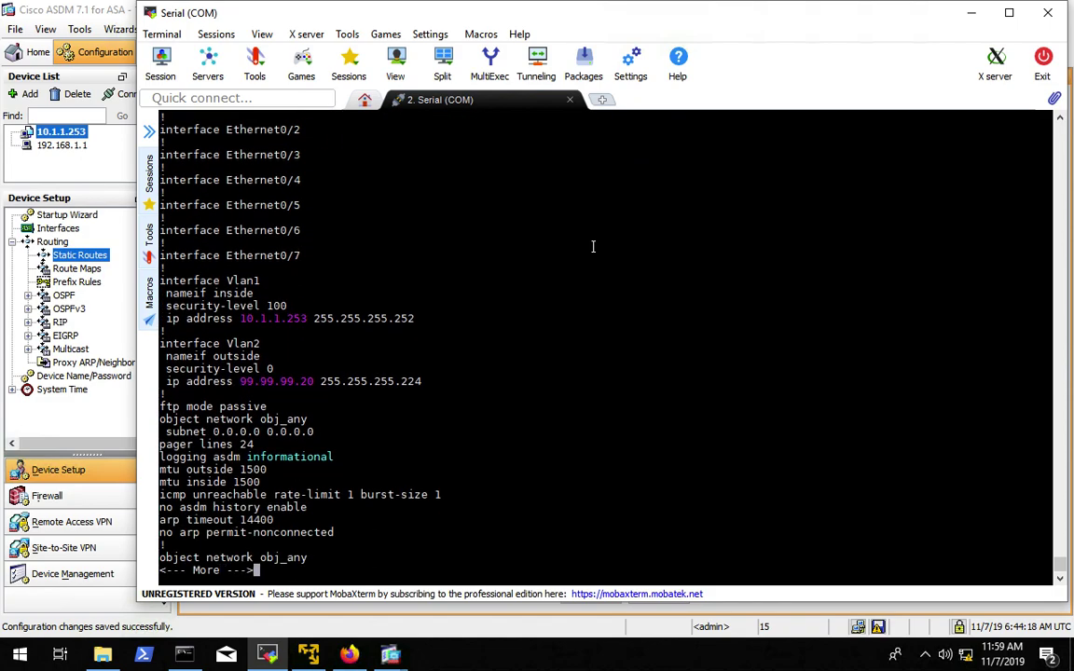
key(space)
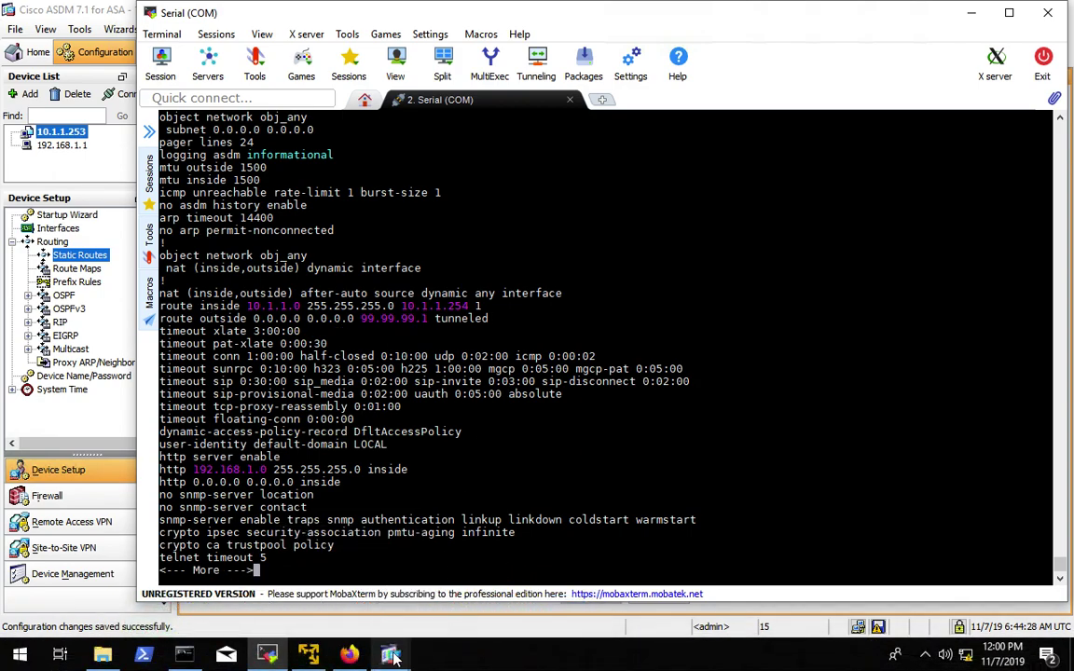
- Change the outside 99.99.99.1 default route from tunneled to Options None, metric 1, and apply
mouse_move(391, 656)
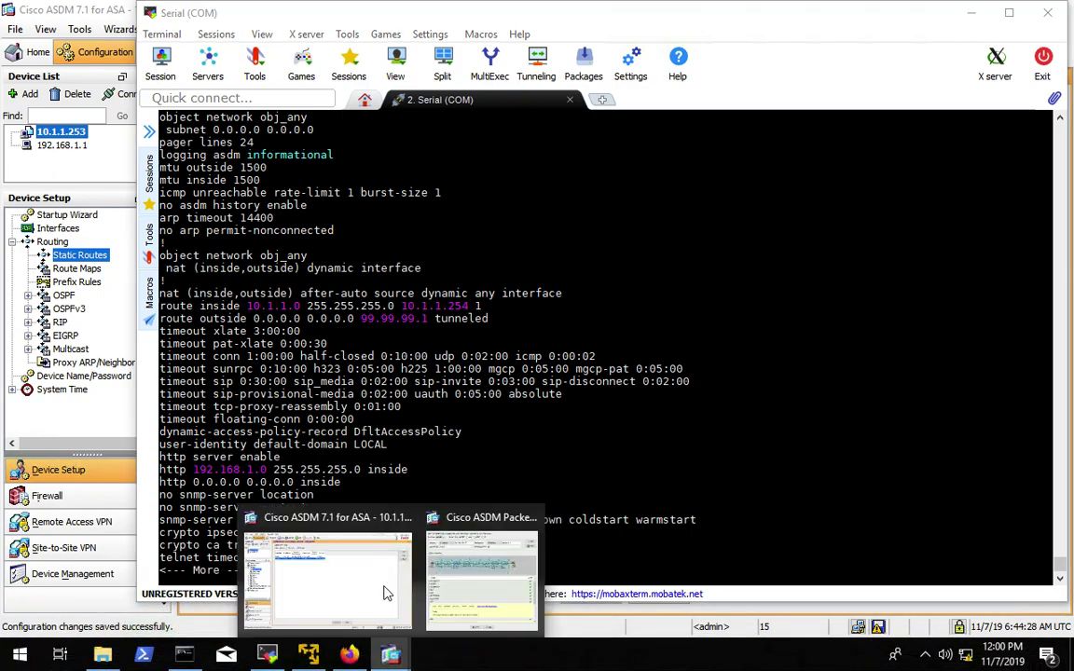
click(334, 579)
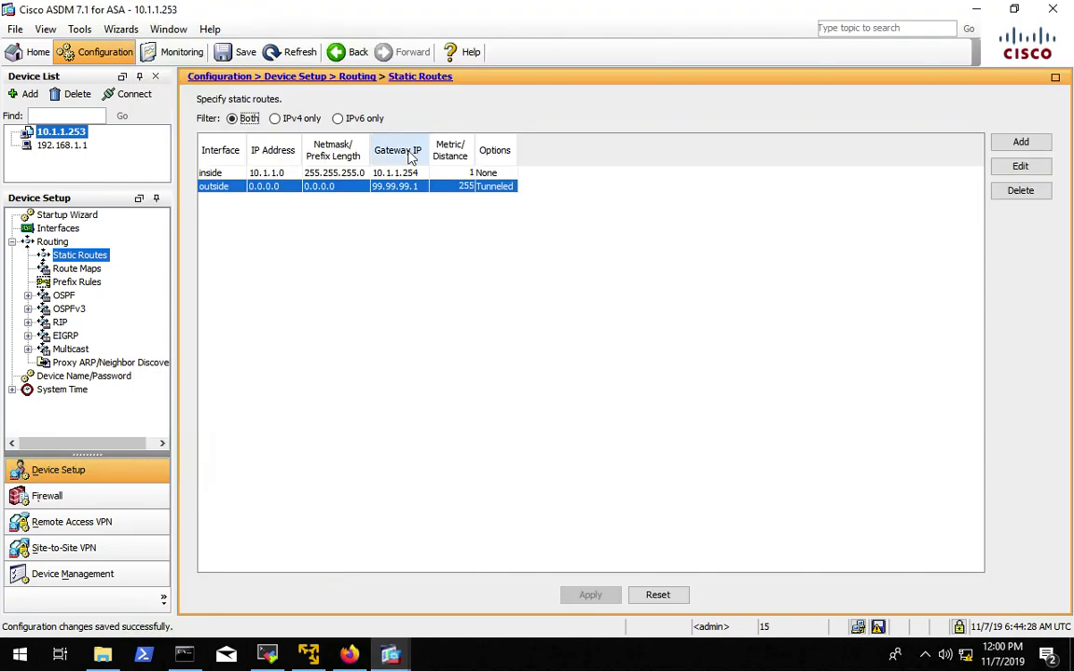
double_click(323, 187)
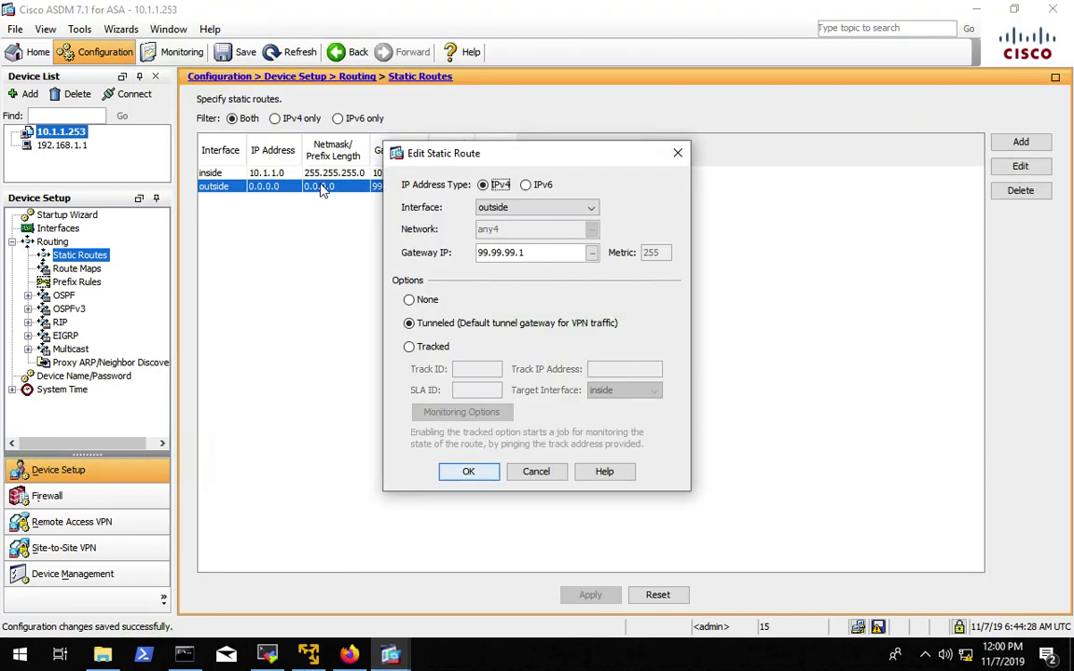
click(417, 301)
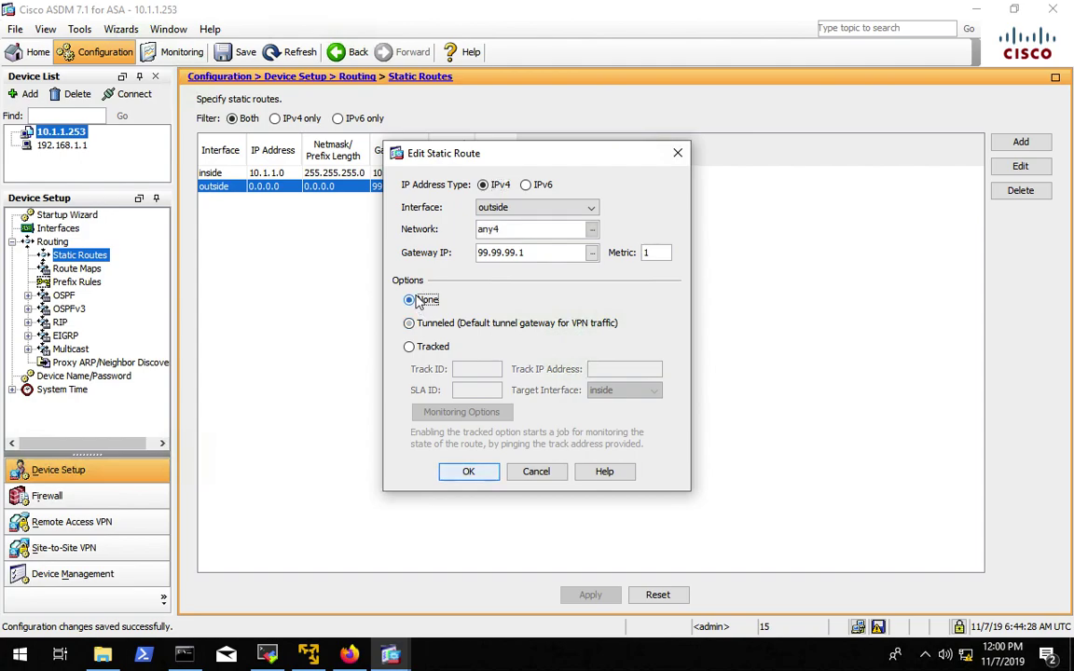
click(470, 475)
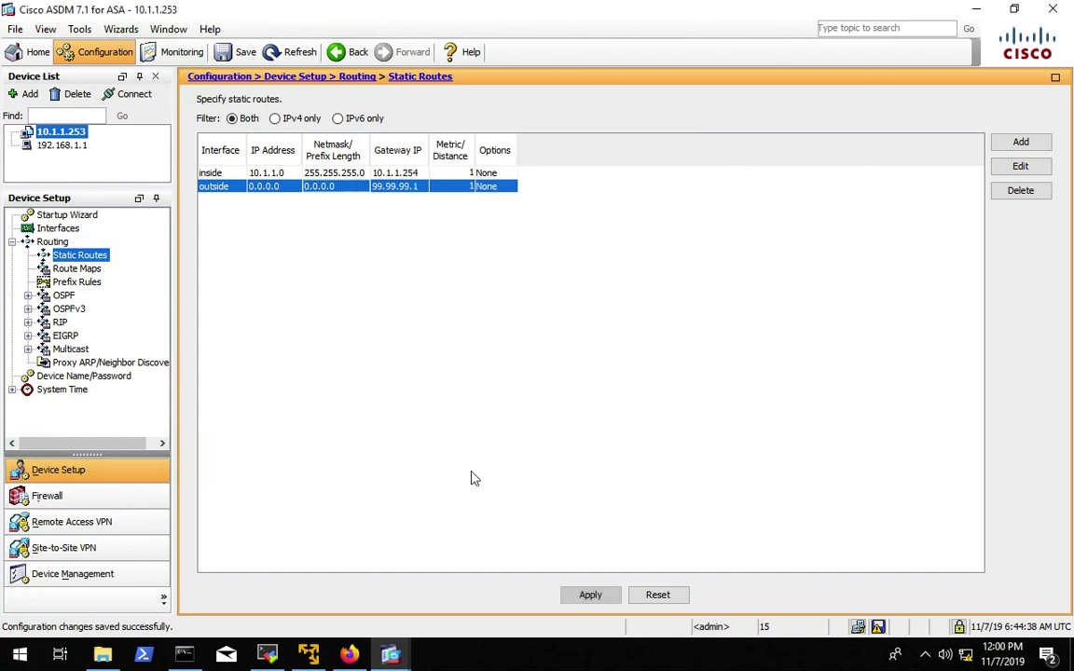
click(591, 594)
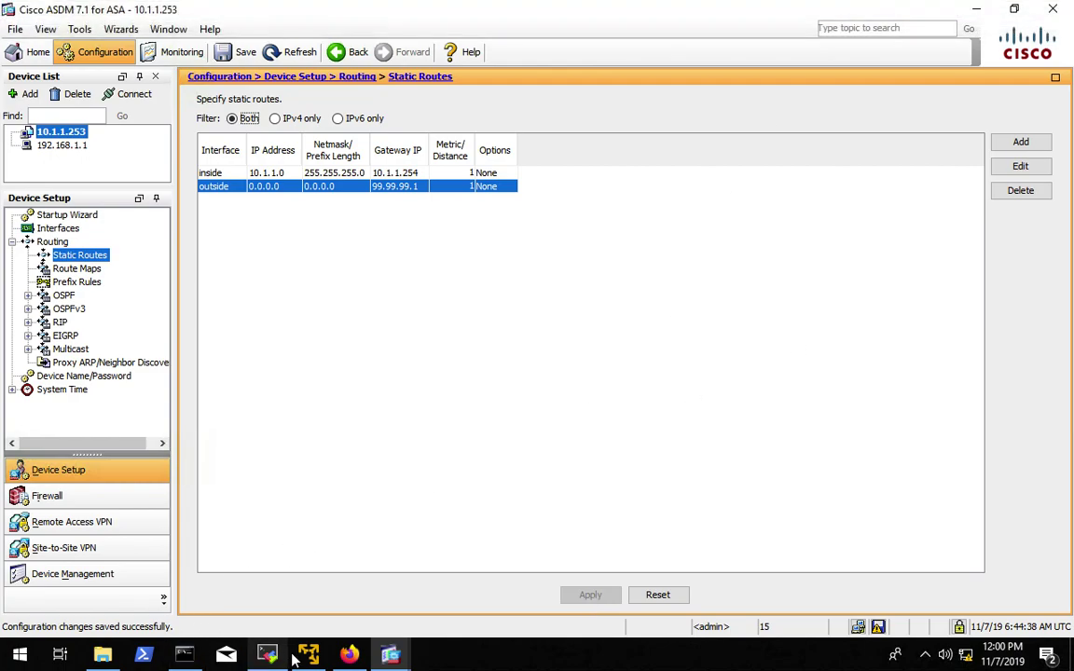
click(349, 654)
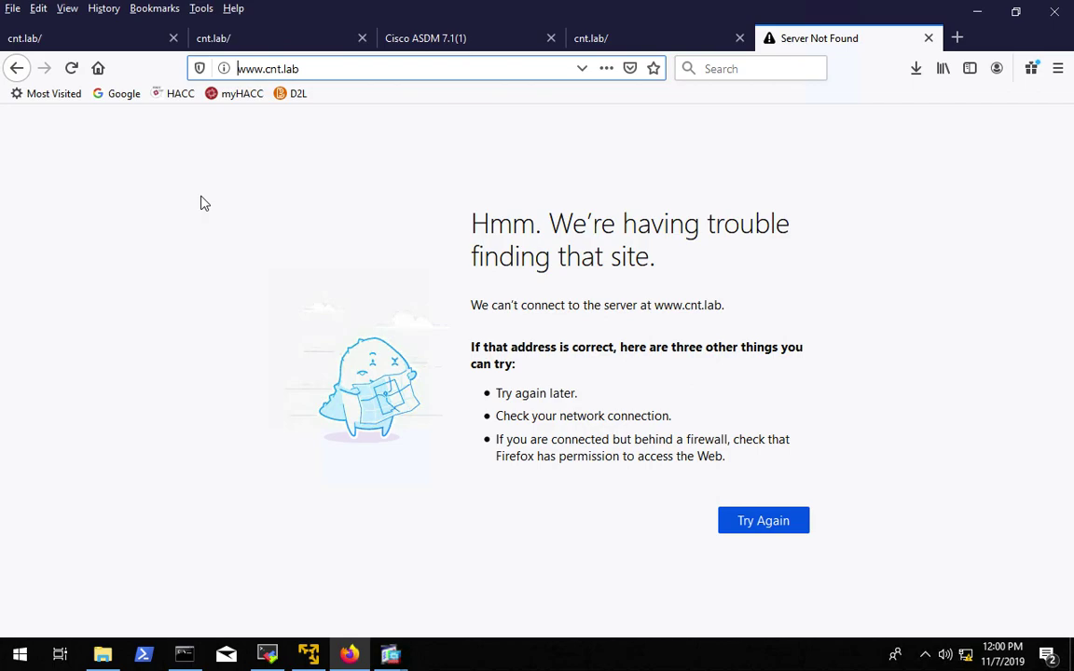
click(391, 654)
click(352, 582)
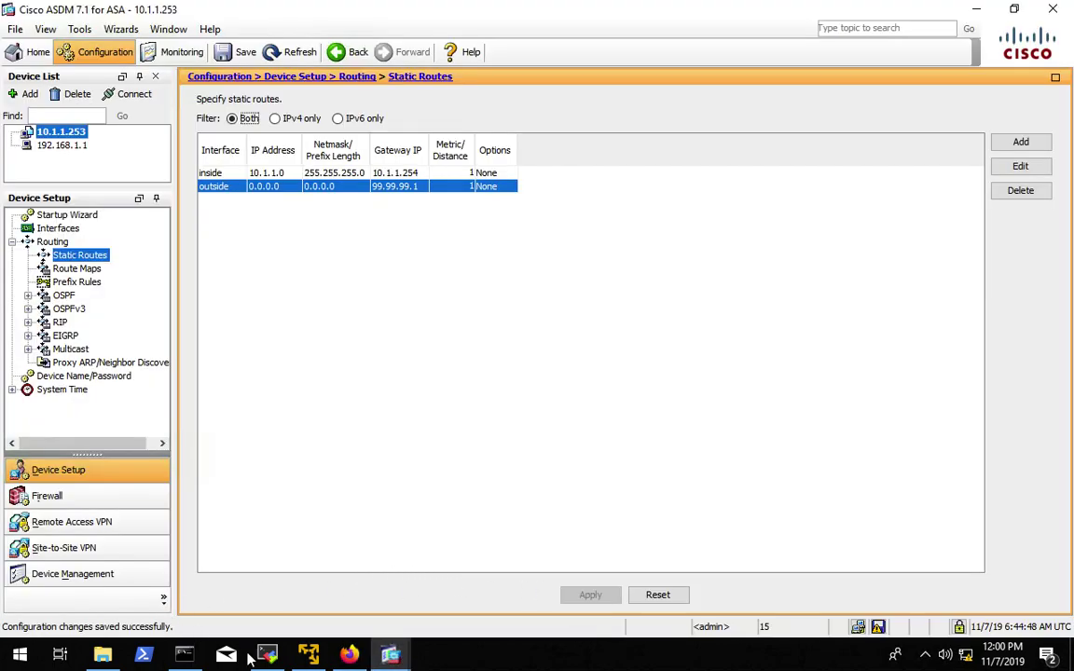
click(348, 655)
click(72, 68)
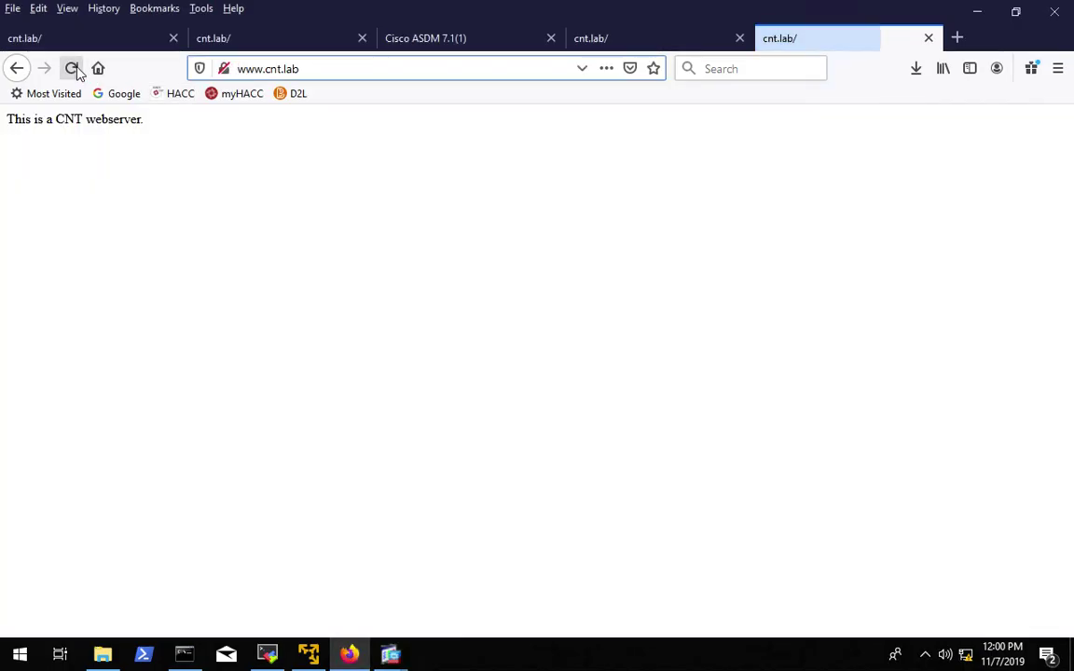
click(976, 12)
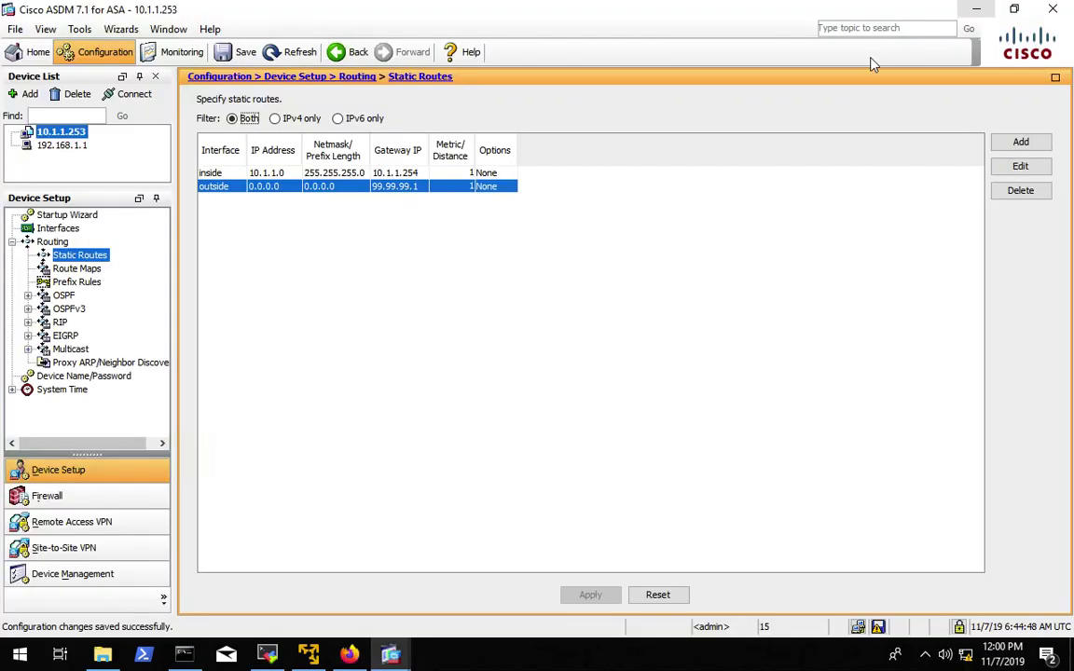
- Quit the config pager and run show route, listing 99.99.99.1 on outside as gateway of last resort
click(976, 12)
key(q)
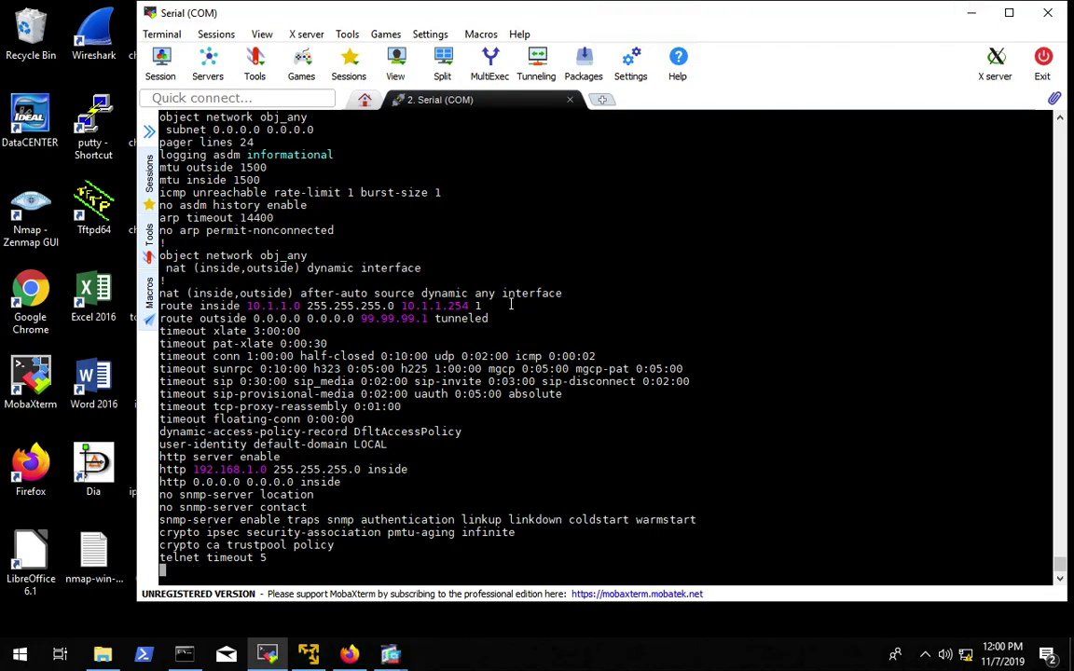
key(Up)
key(BackSpace)
text(oute)
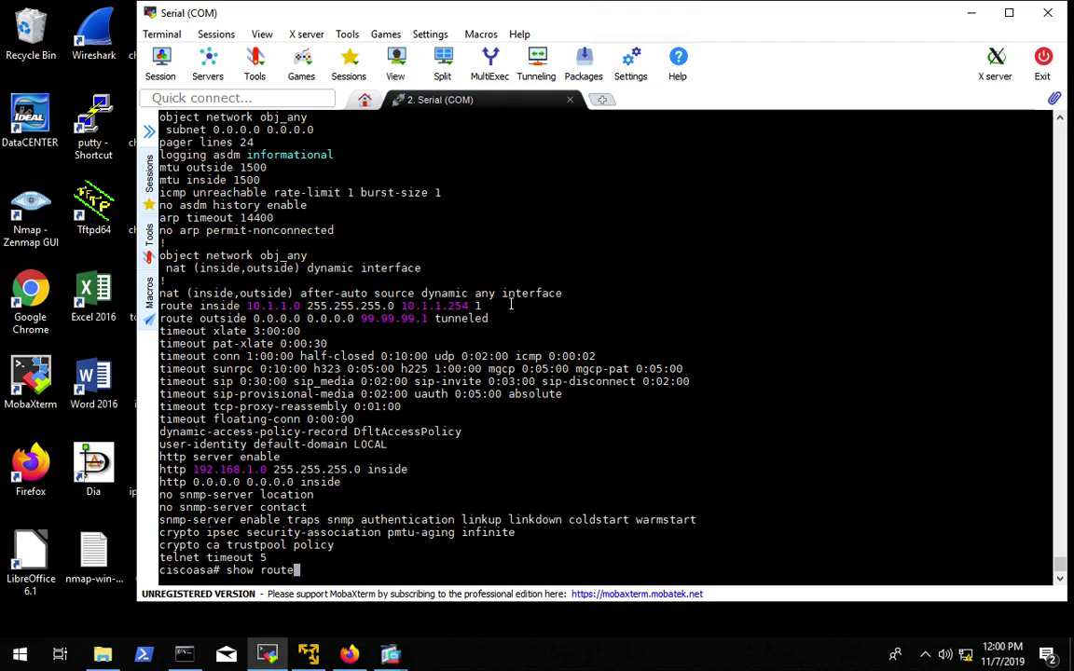
key(Return)
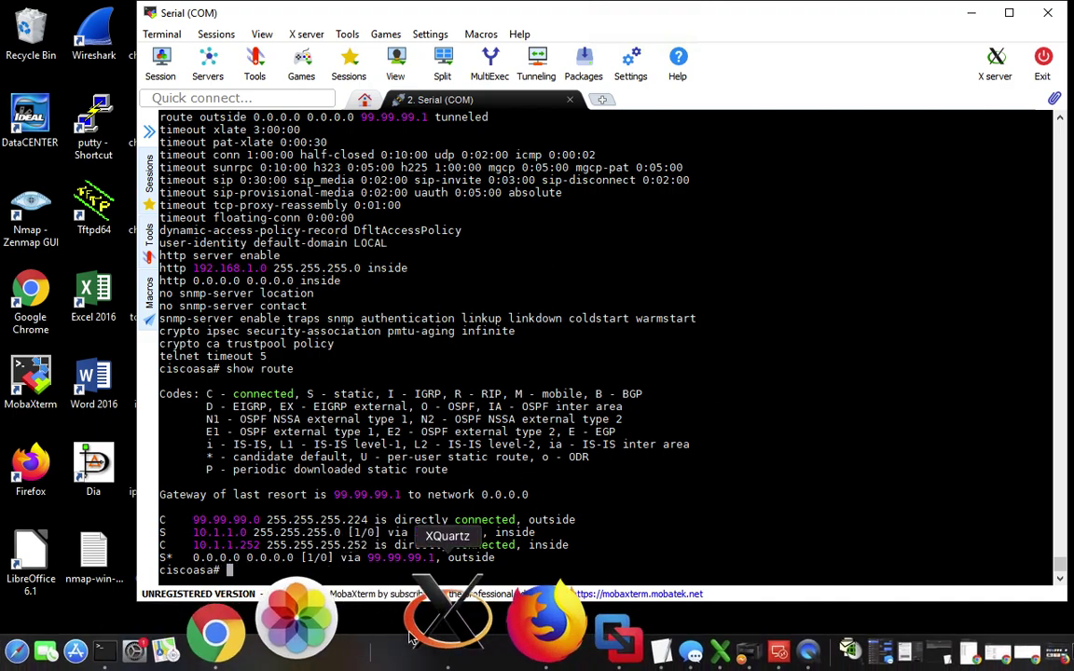
key(ctrl+Left)
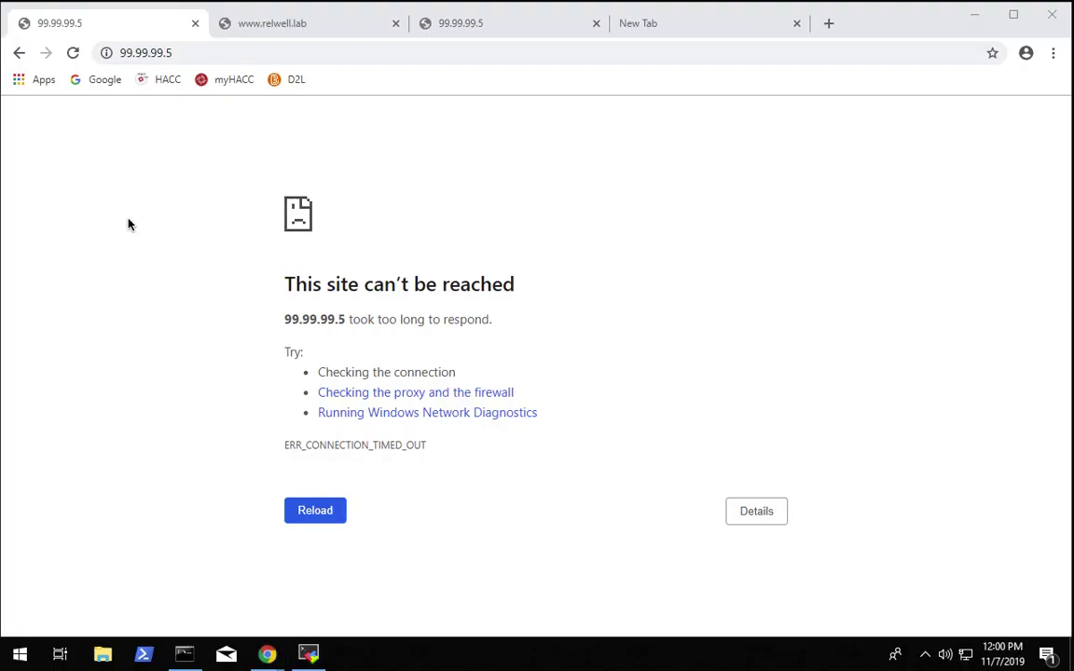
click(264, 28)
click(214, 58)
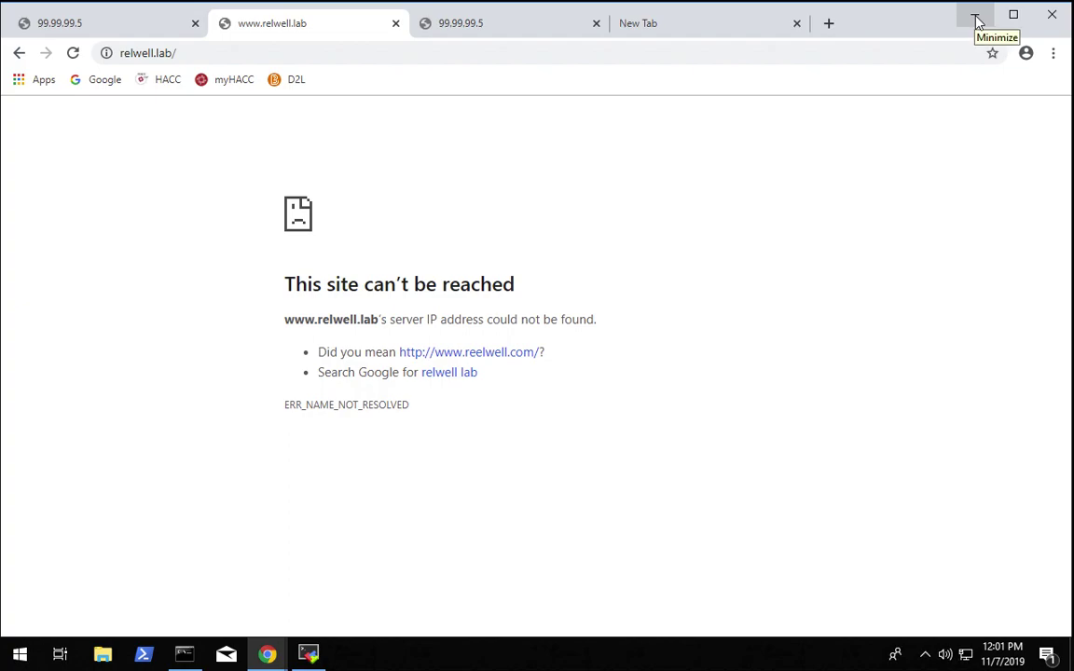
click(978, 21)
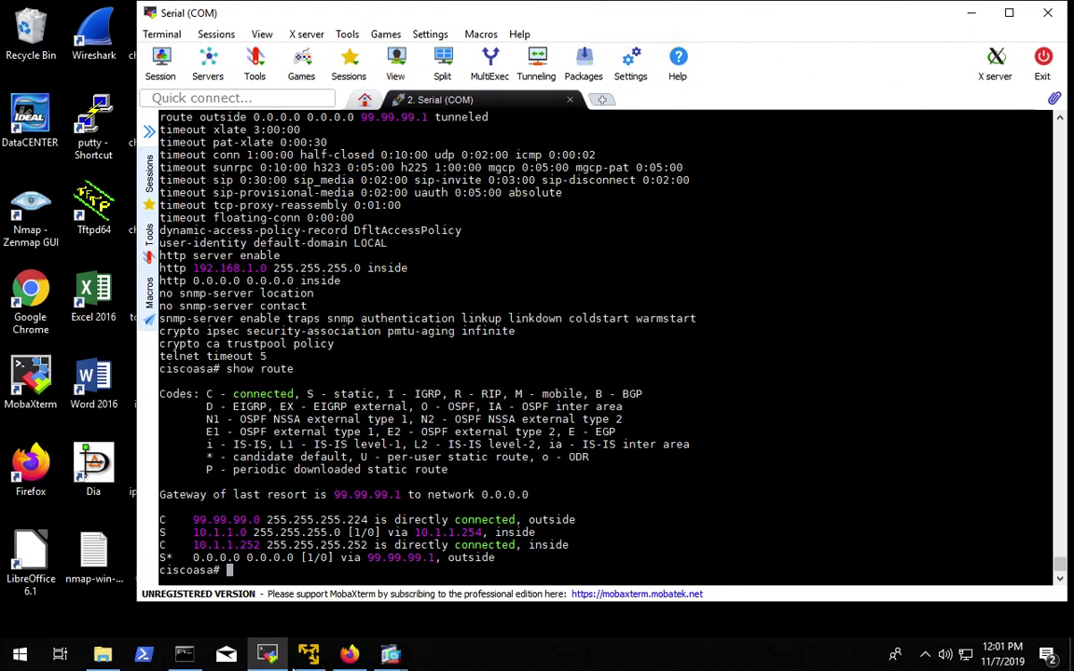
- Bring ASDM forward and go to the Firewall NAT Rules page
mouse_move(392, 659)
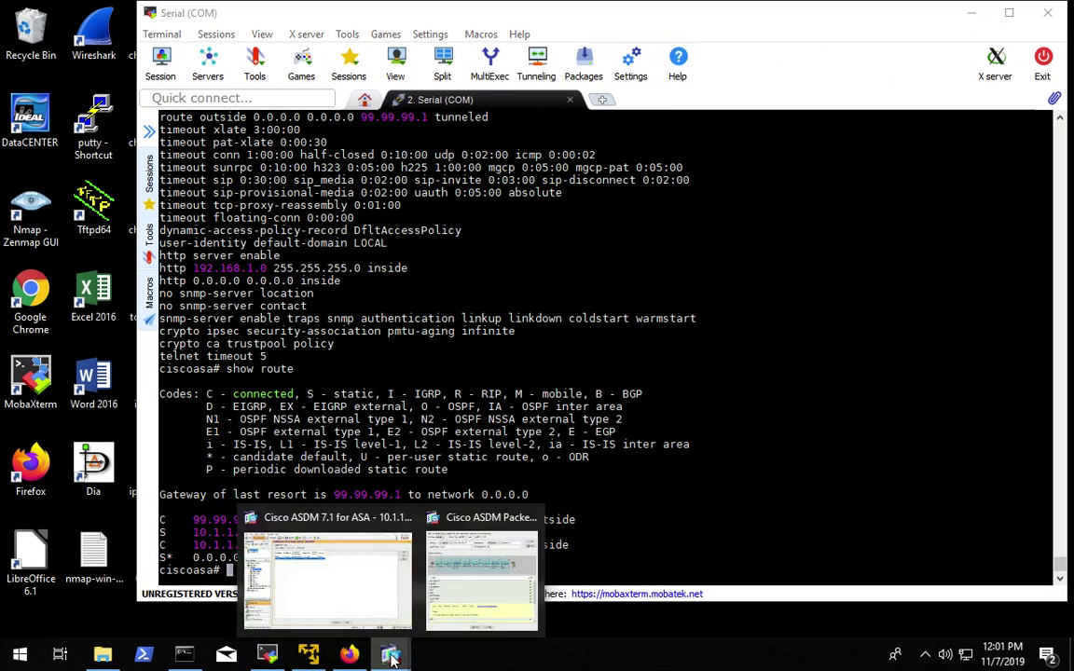
click(379, 592)
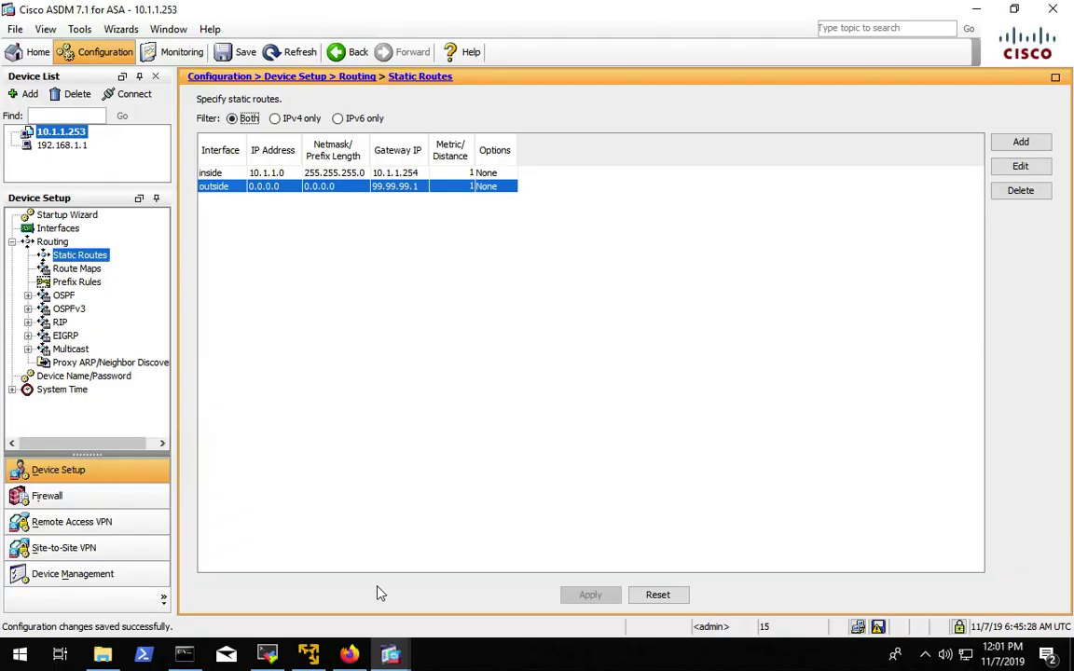
click(52, 495)
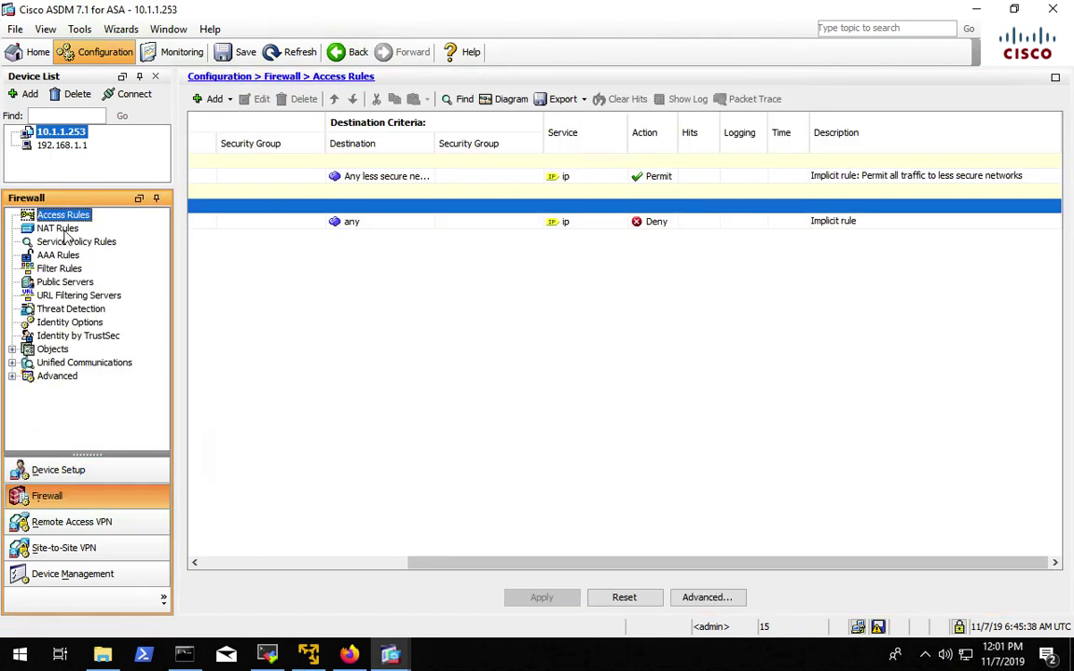
click(57, 229)
- Add a NAT rule with source interface inside and browse for its original source address
click(213, 99)
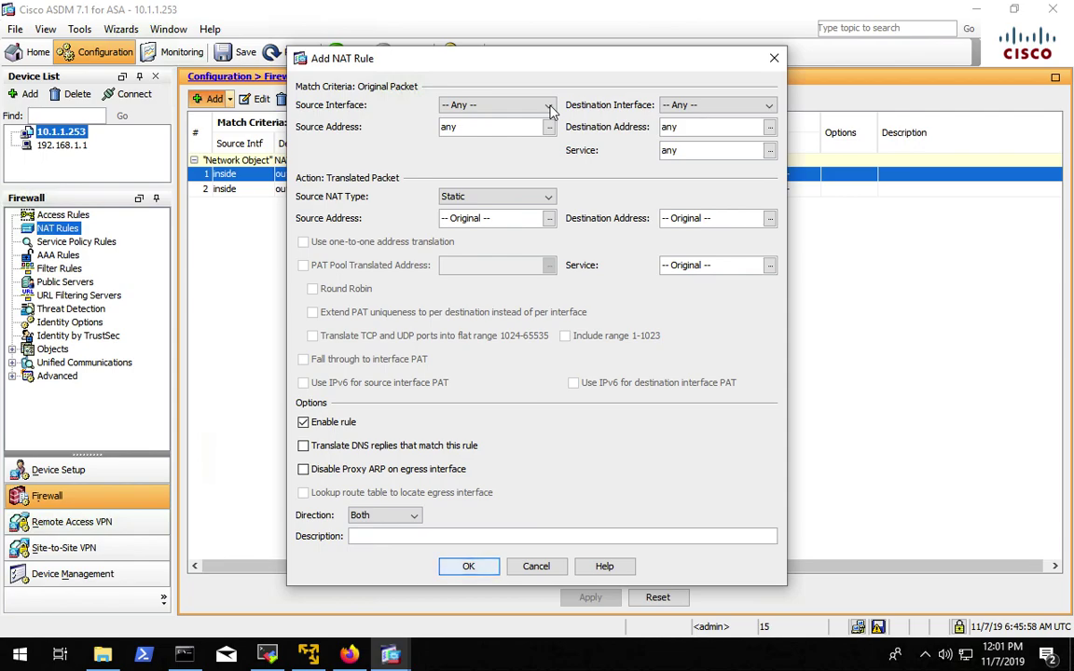
click(550, 106)
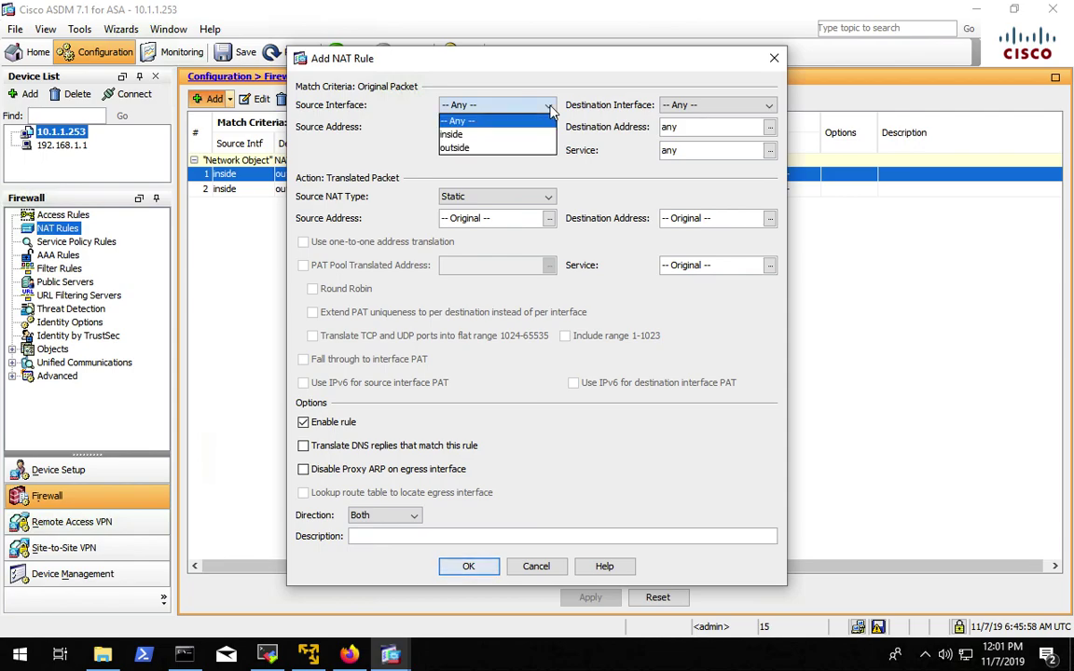
click(454, 134)
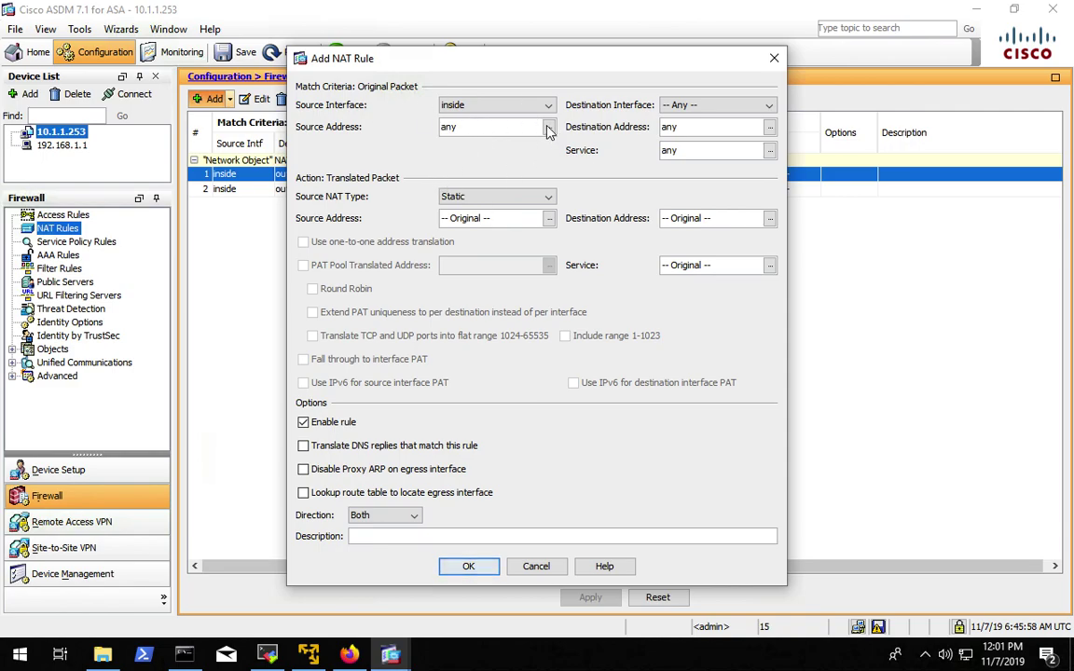
click(548, 130)
- Create the webserver-private network object as a single host
click(312, 113)
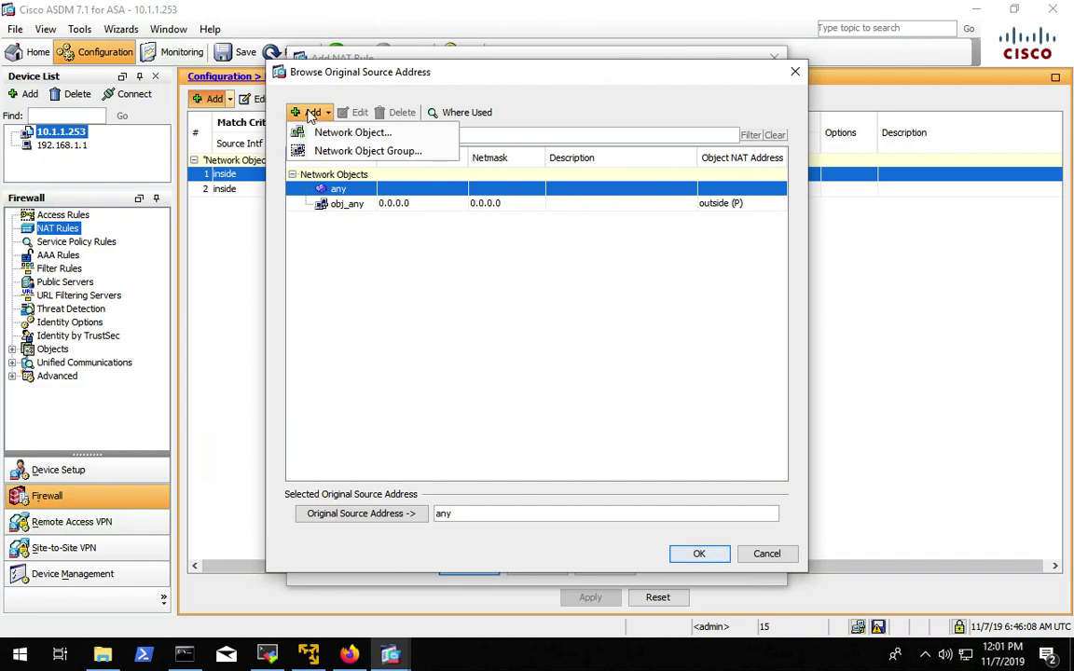
click(346, 138)
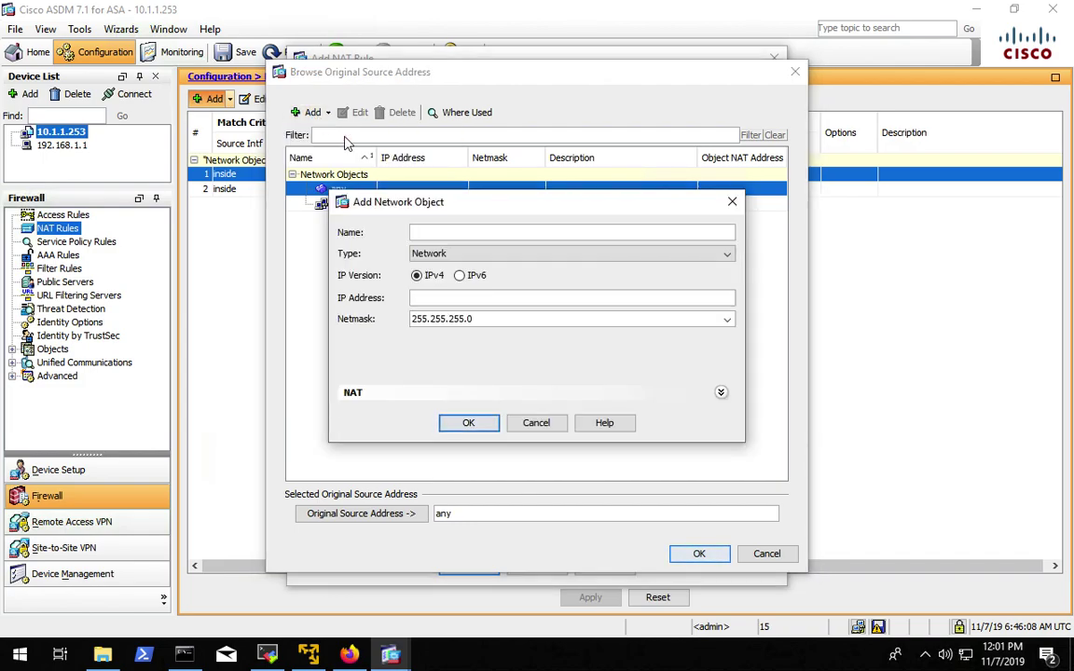
text(webserver-)
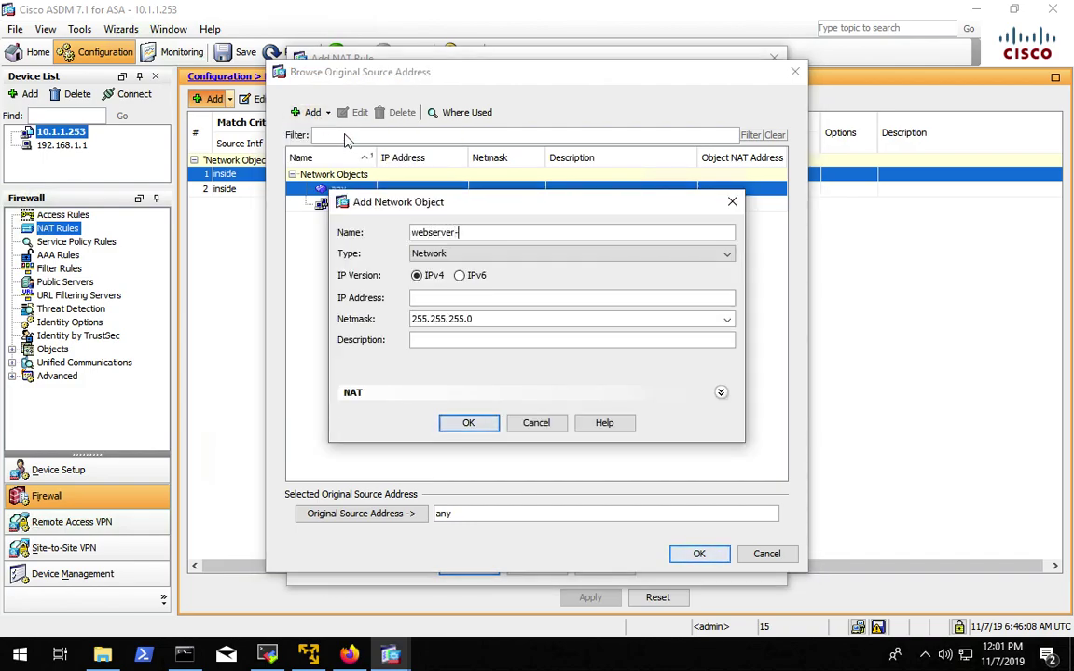
text(private)
click(460, 257)
click(448, 271)
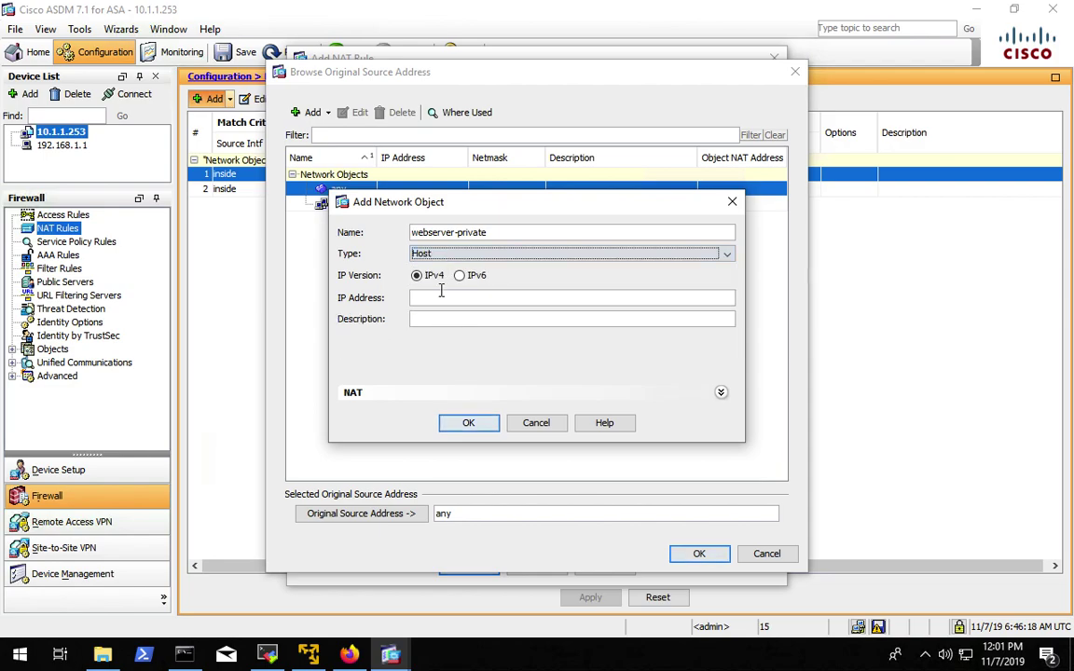
click(442, 298)
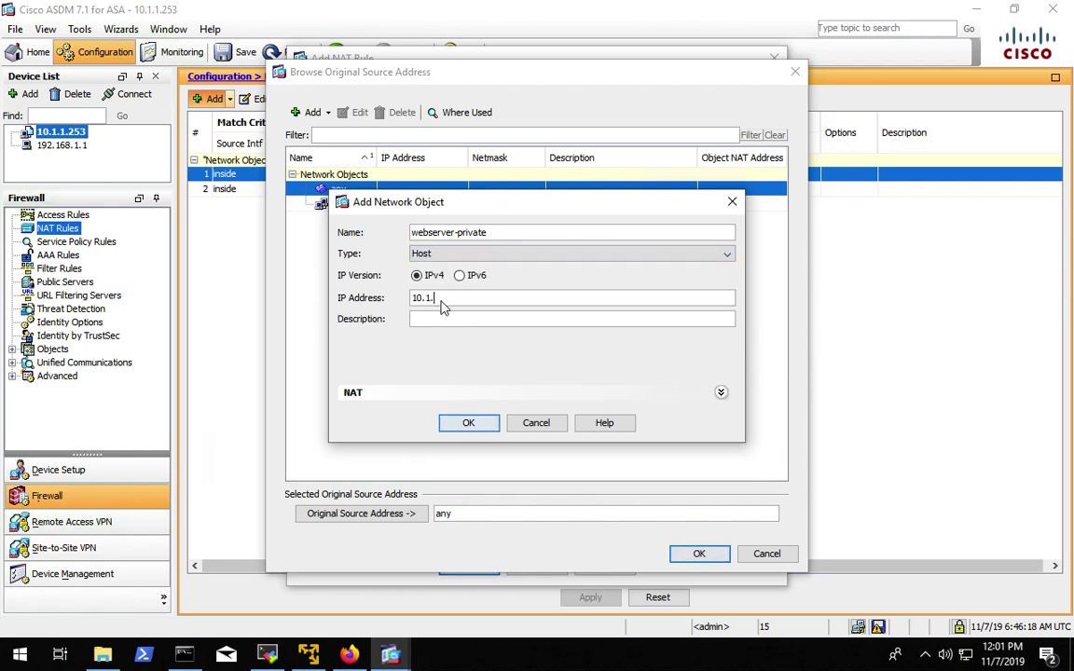
click(471, 424)
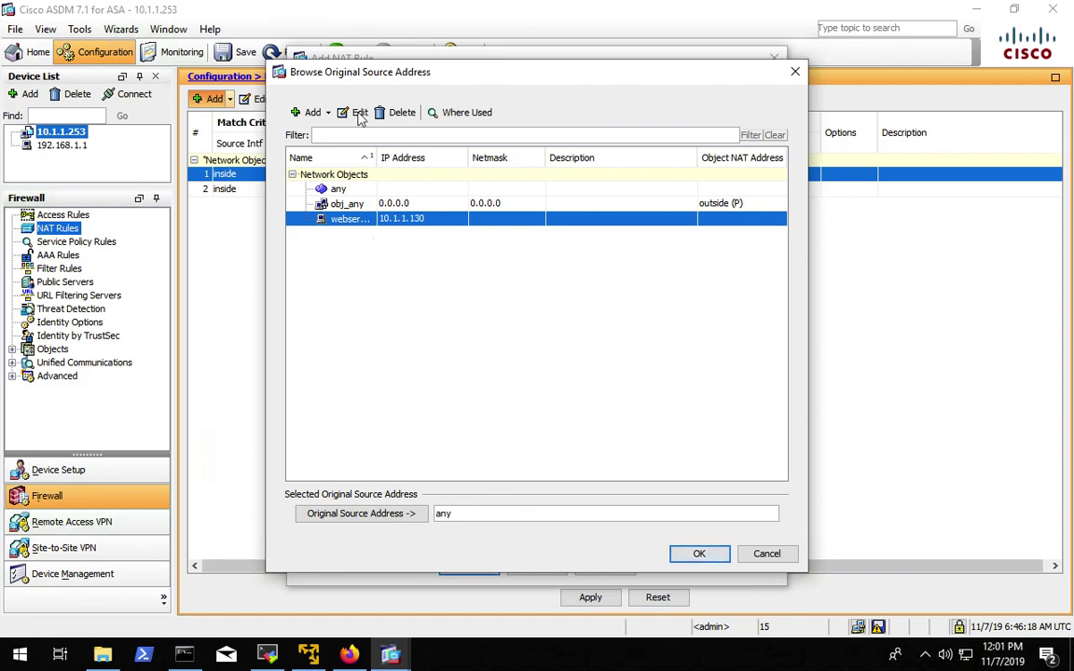
- Create the webserver-public host object at 99.99.99.5
click(307, 116)
click(355, 134)
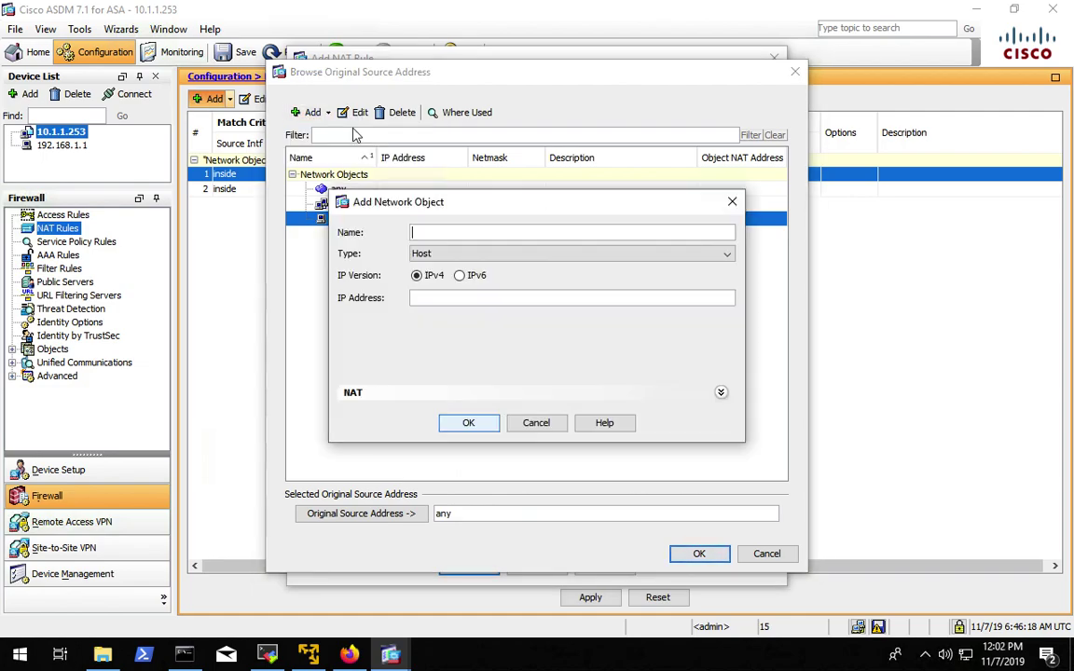
text(webserver-public)
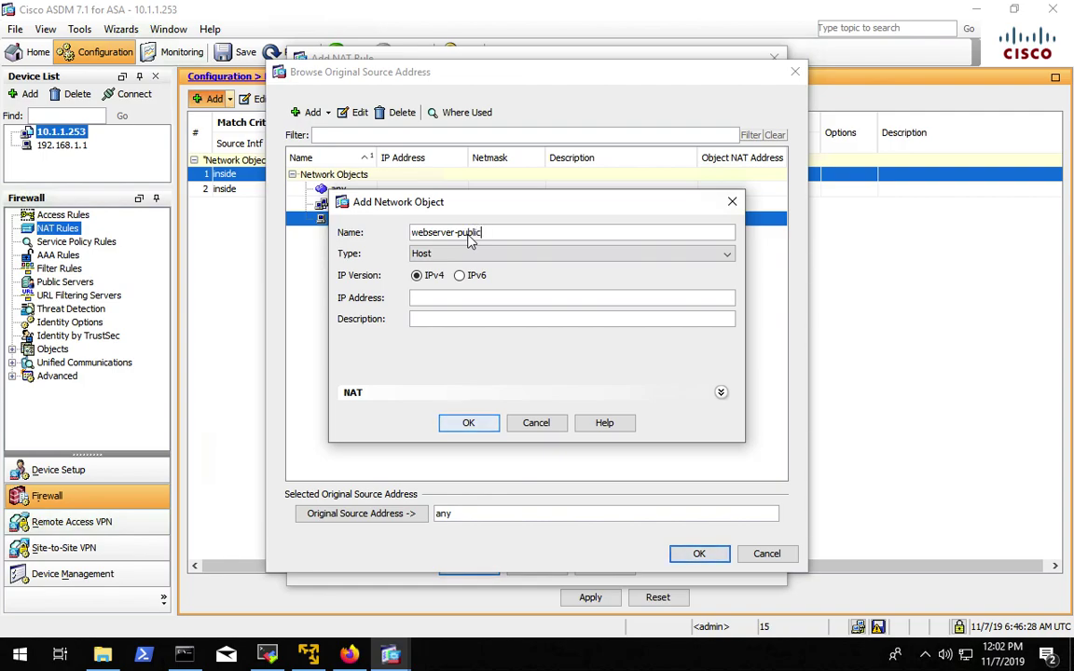
click(455, 301)
text(99.99.99.5)
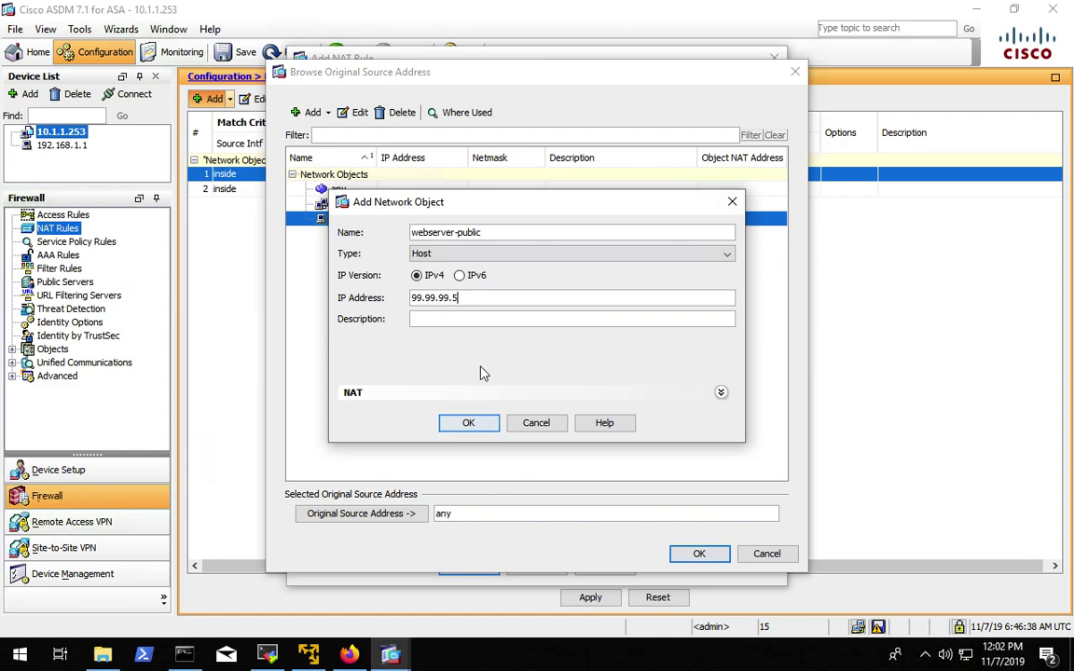
click(469, 425)
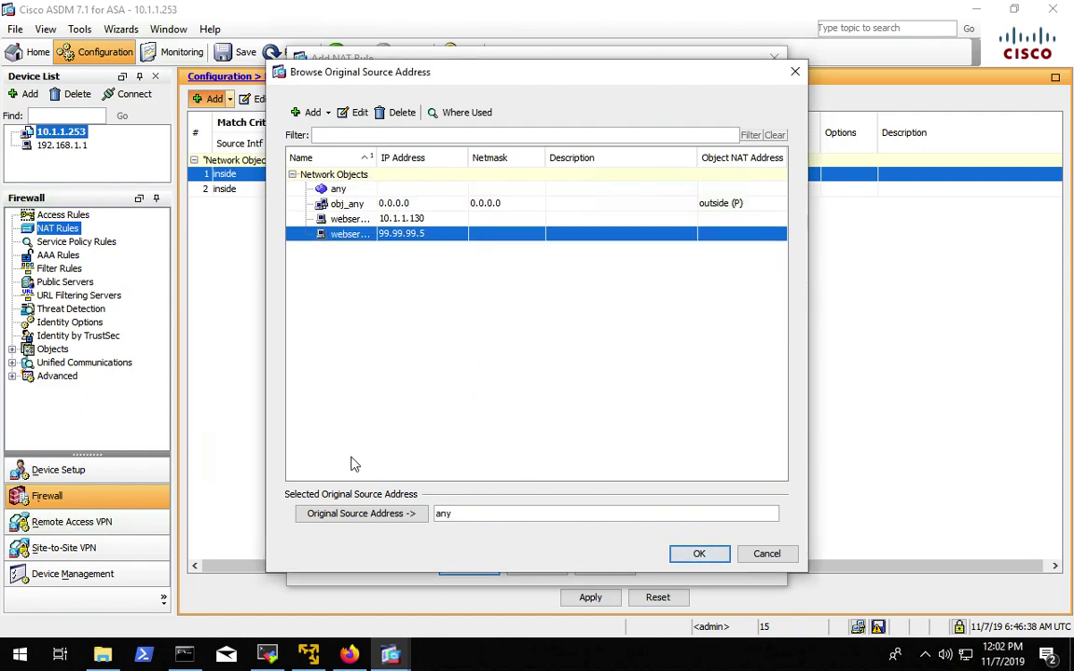
- Set webserver-private (10.1.1.130) as the NAT rule's original source address
click(345, 220)
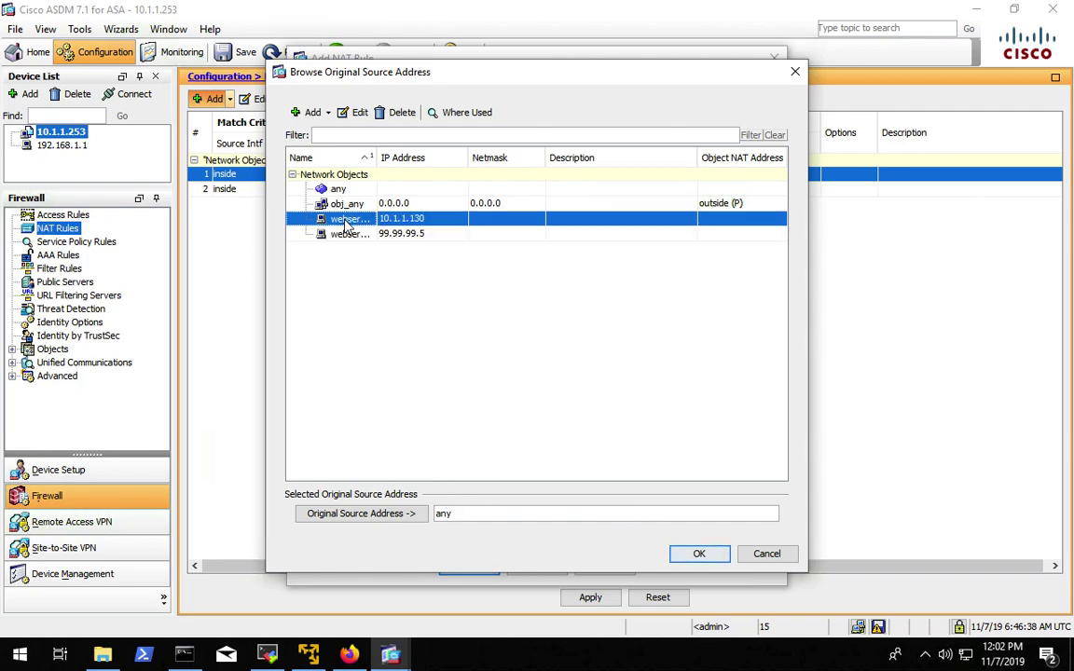
click(356, 516)
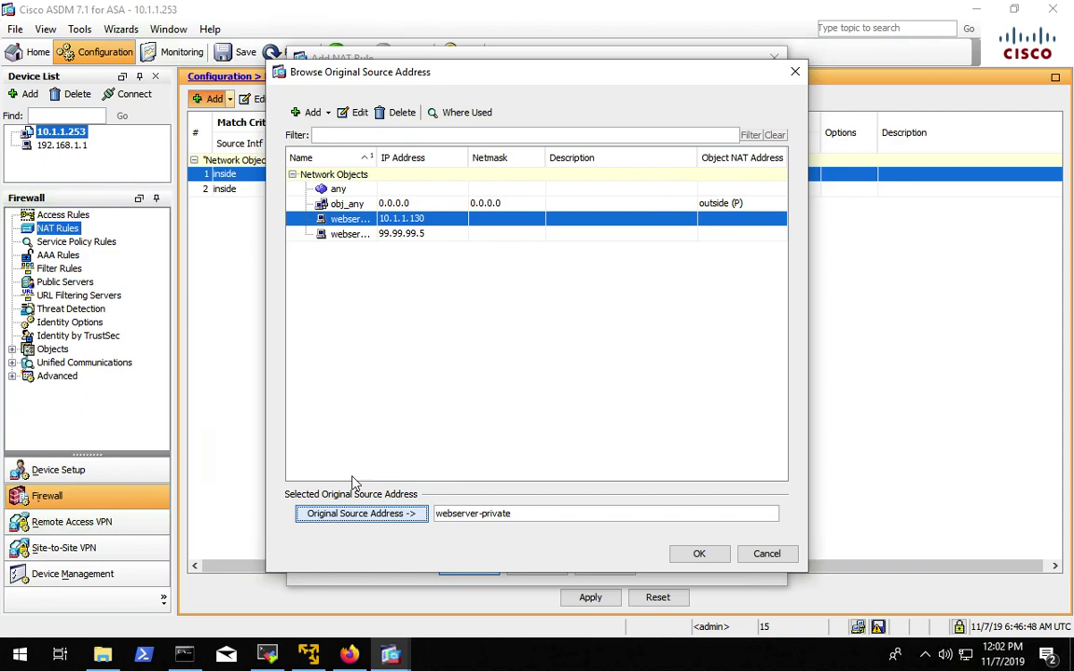
click(699, 554)
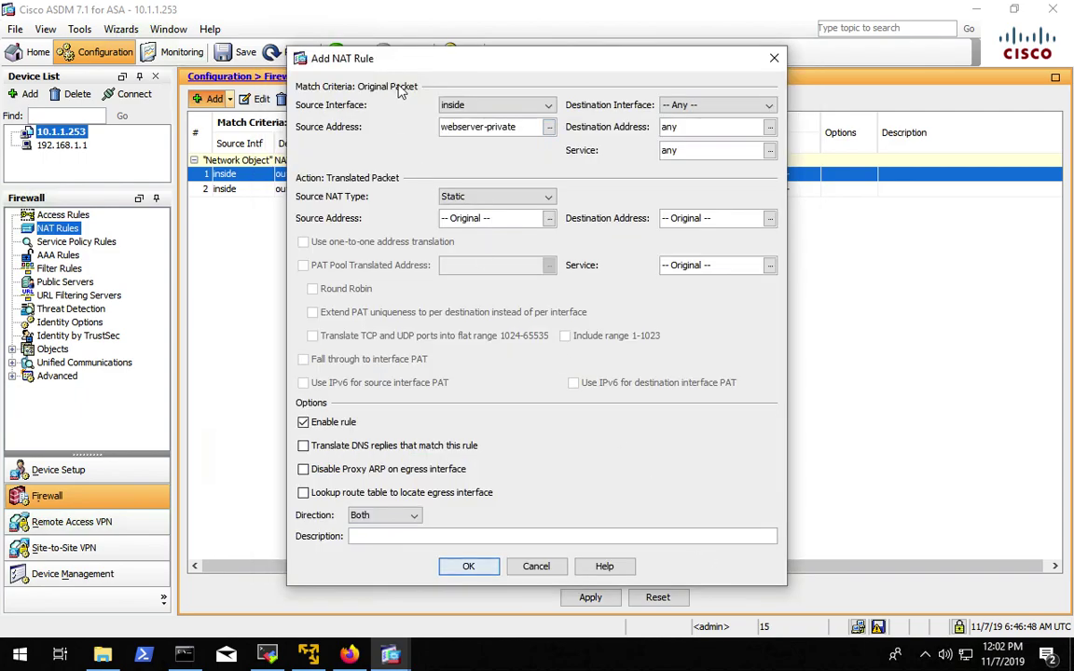
- Set translated source webserver-public and destination interface outside, then save and apply the rule
click(549, 219)
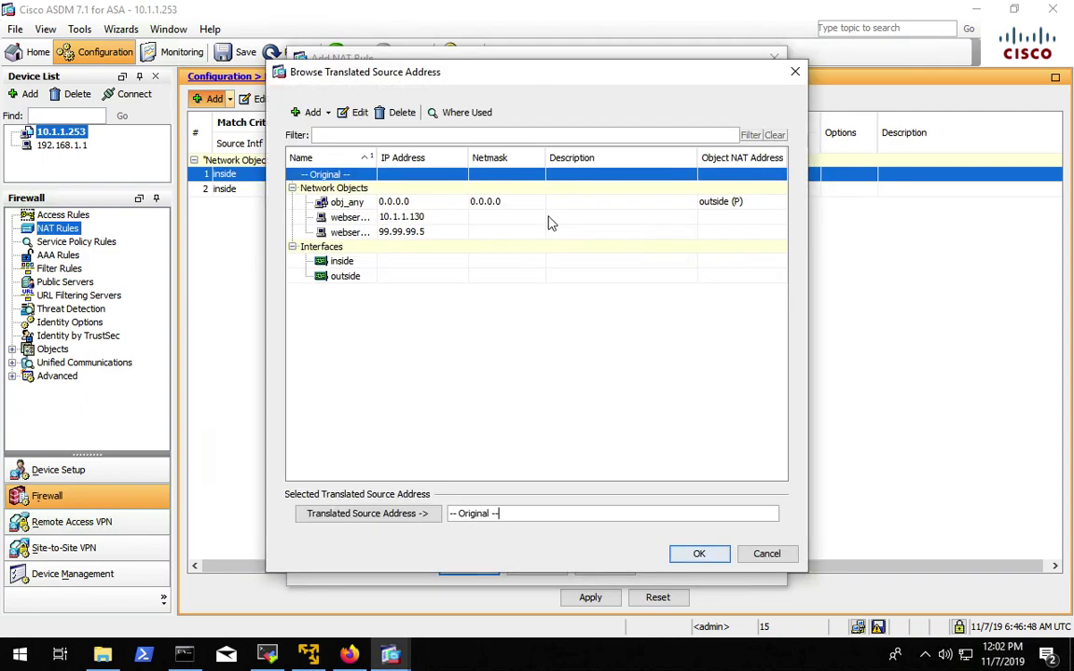
click(347, 232)
click(354, 520)
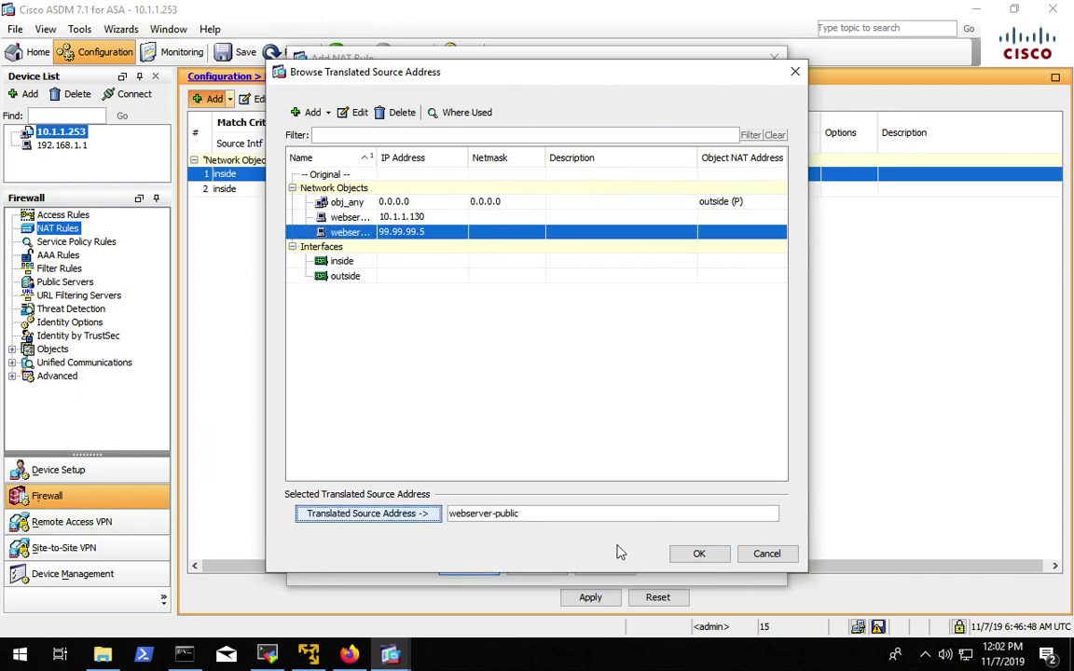
click(697, 555)
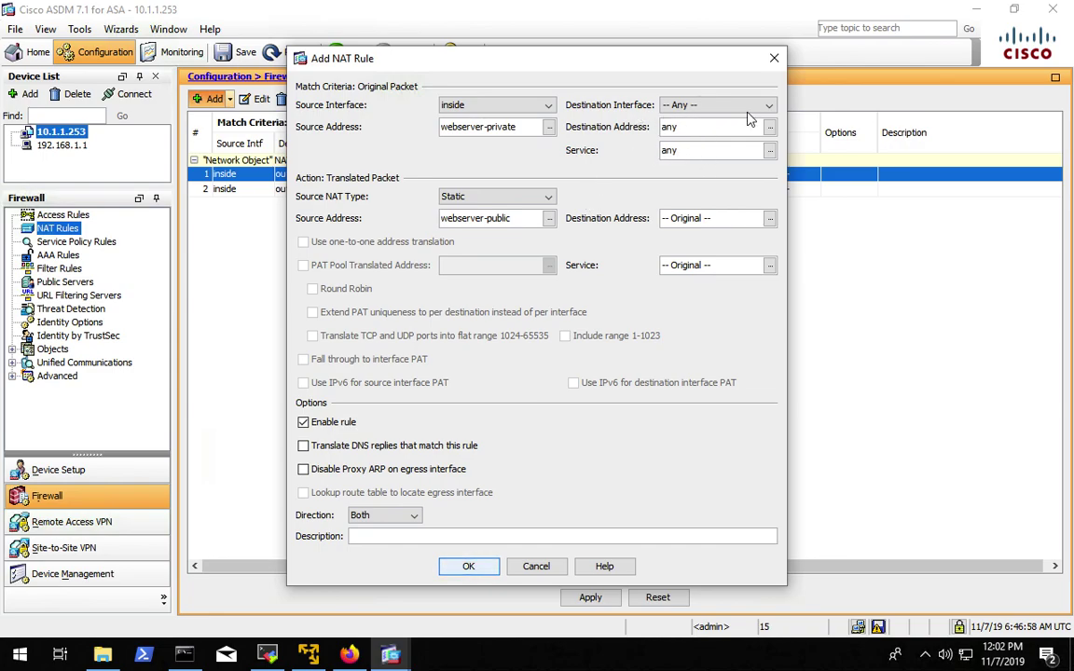
click(711, 105)
click(701, 147)
click(471, 566)
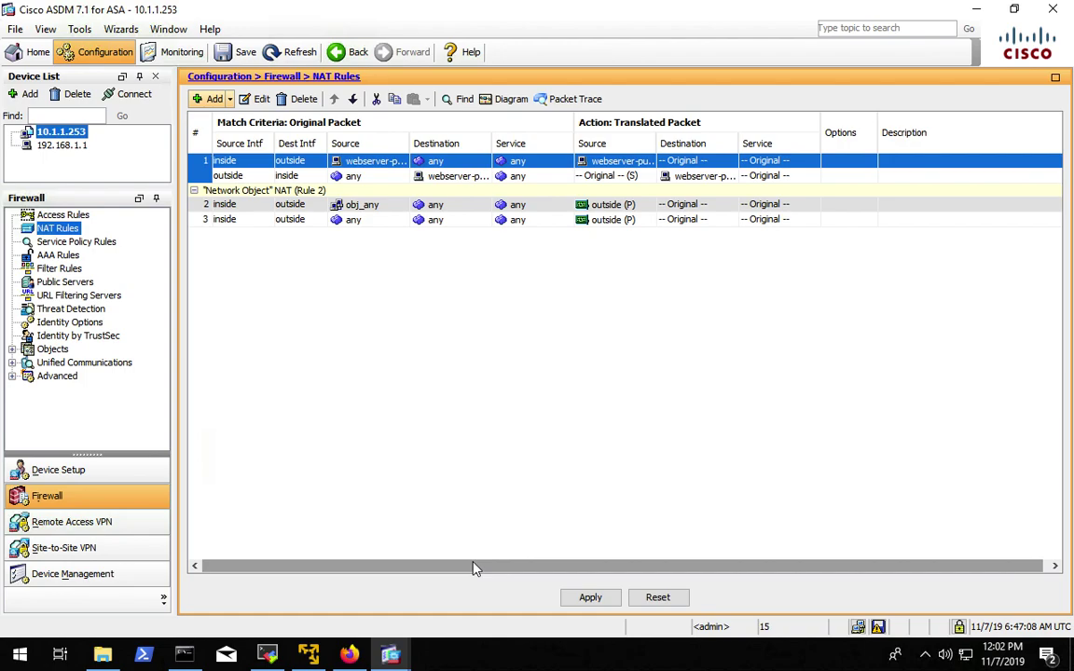
click(594, 602)
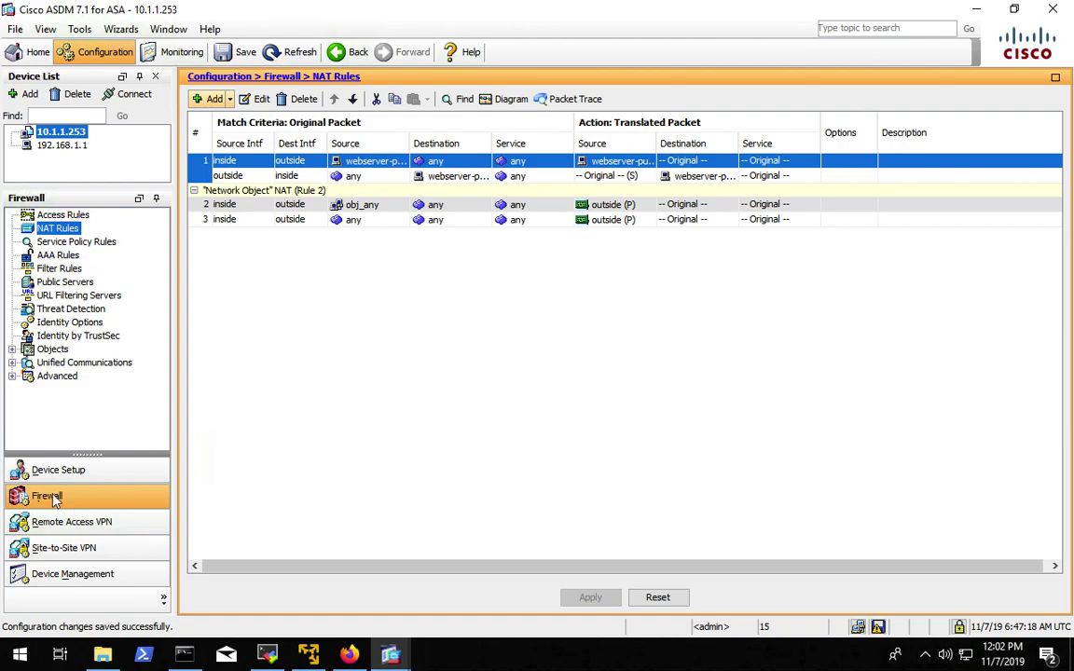
- Go to Firewall Access Rules and open the Add Access Rule dialog
click(61, 216)
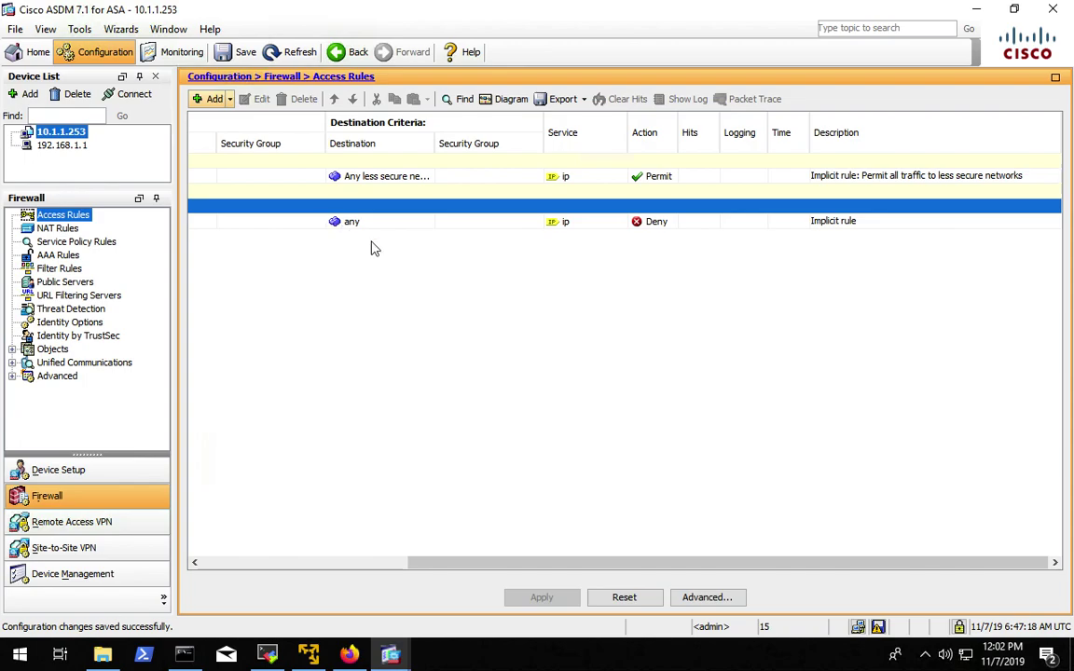
click(354, 565)
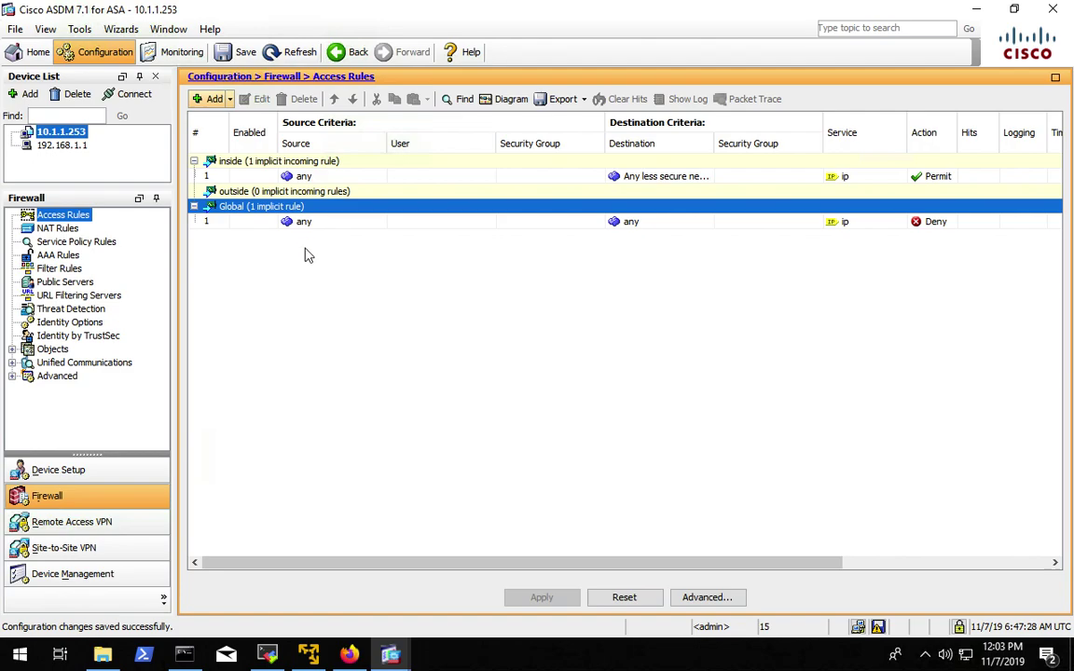
click(214, 98)
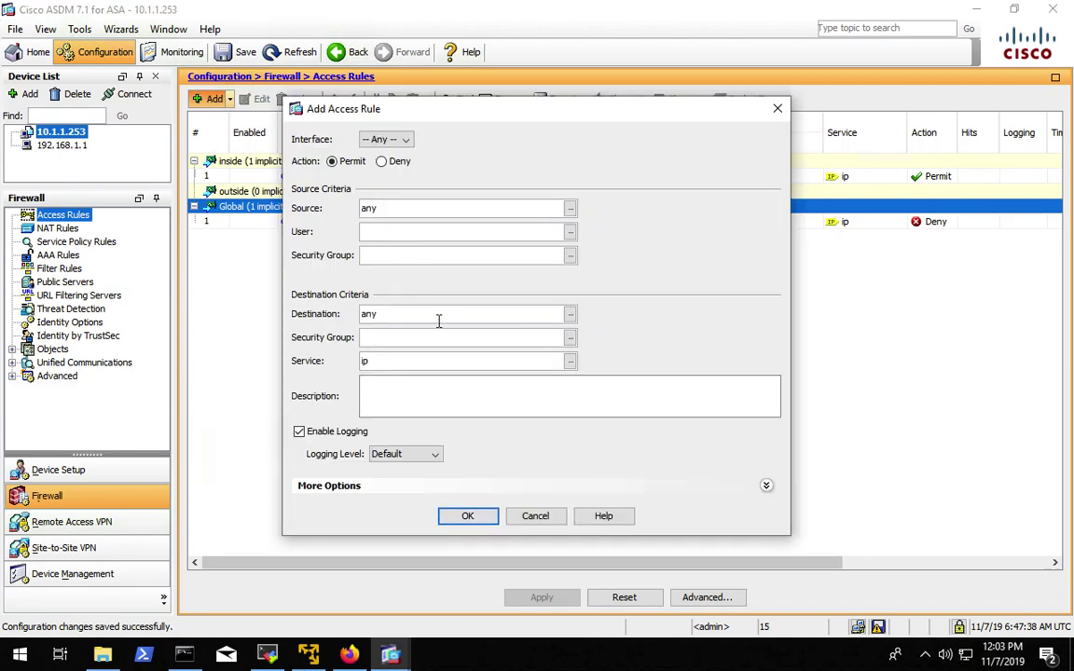
- Add the tcp/http and tcp/https services to the new global access rule
click(571, 362)
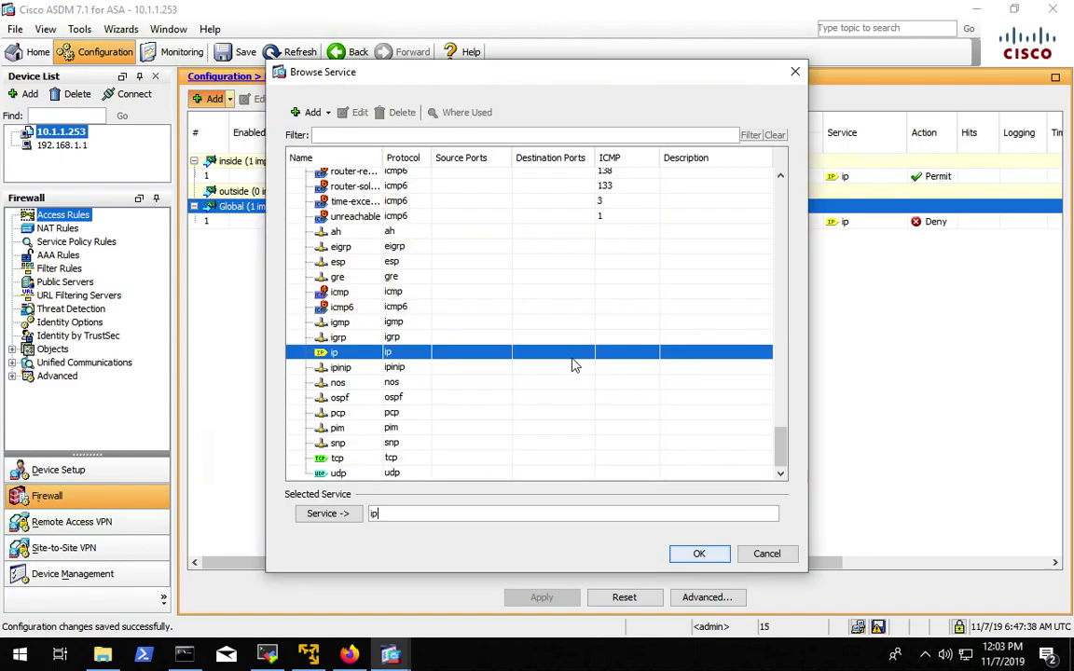
click(340, 139)
text(http)
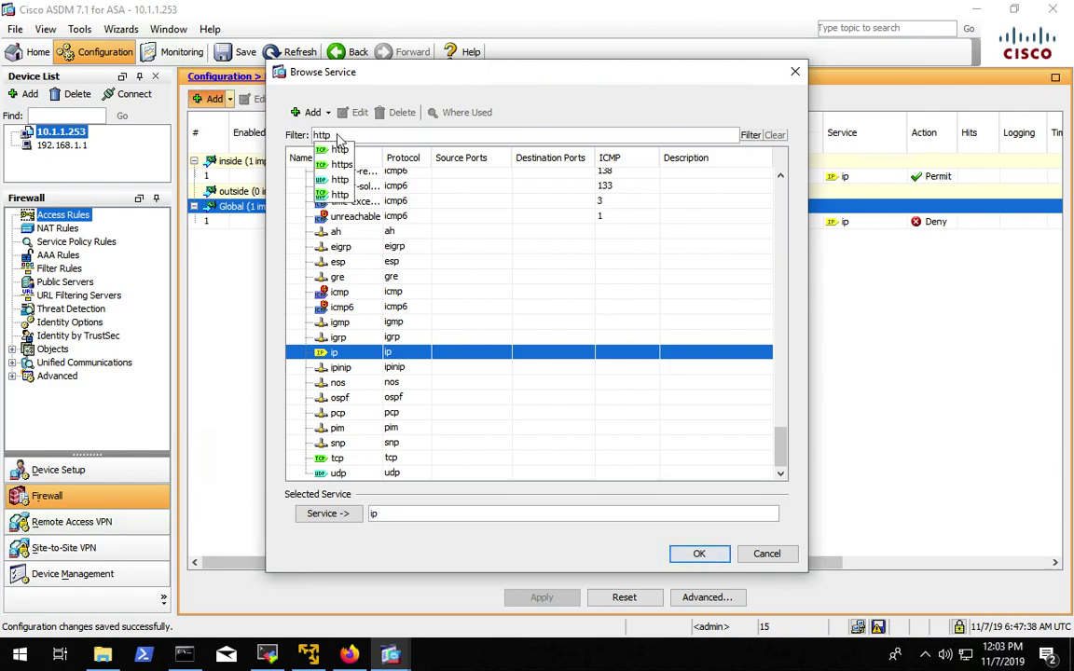
click(751, 136)
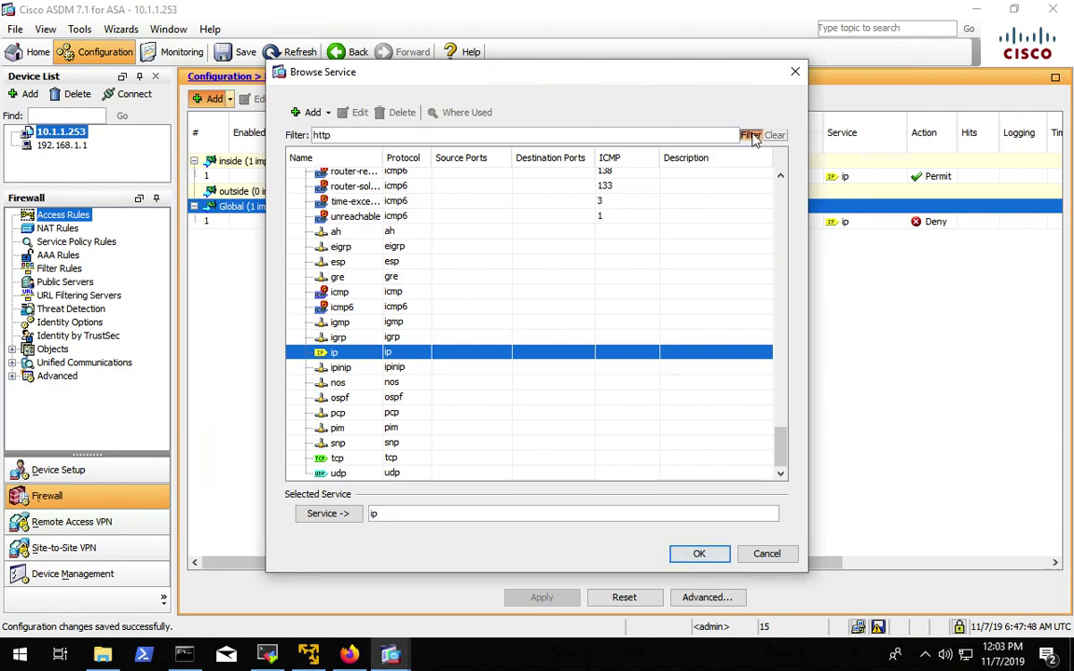
click(333, 189)
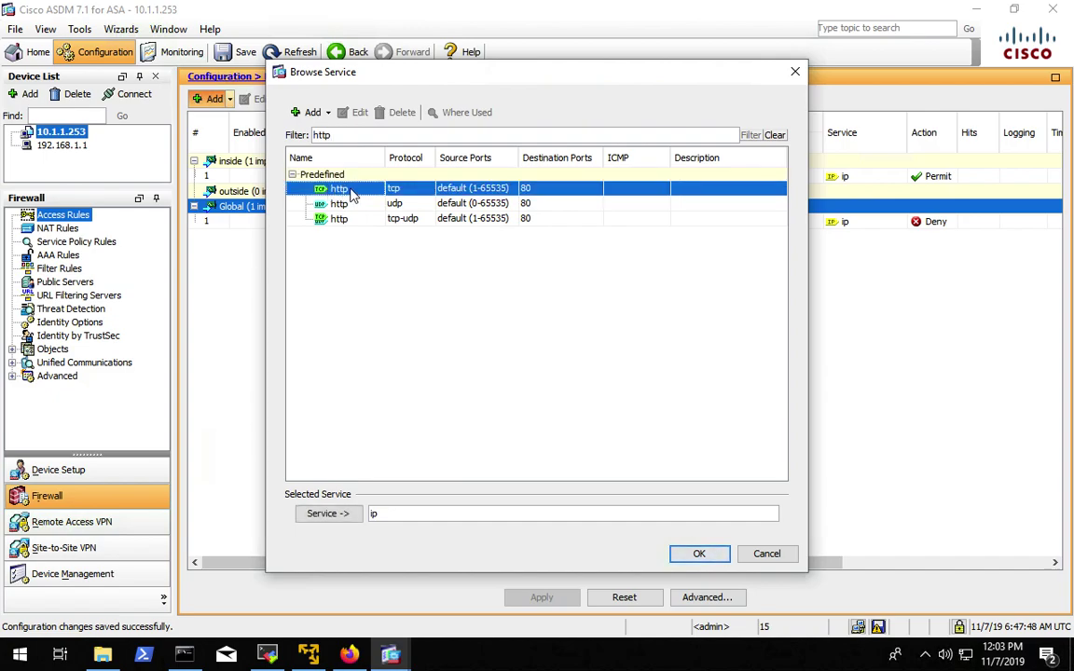
click(328, 514)
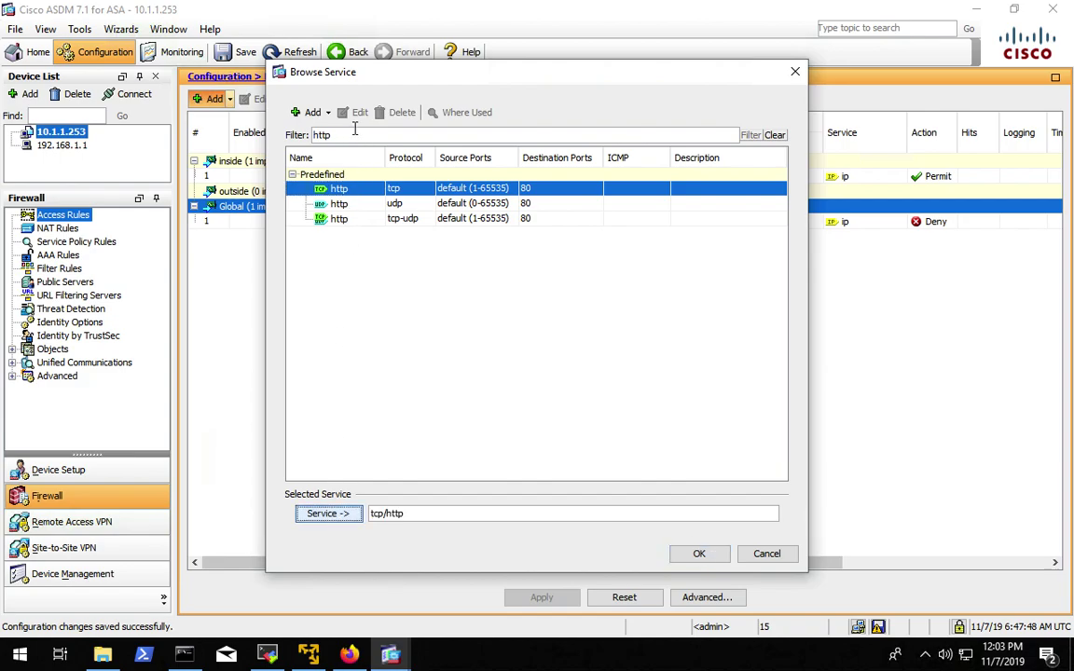
click(354, 134)
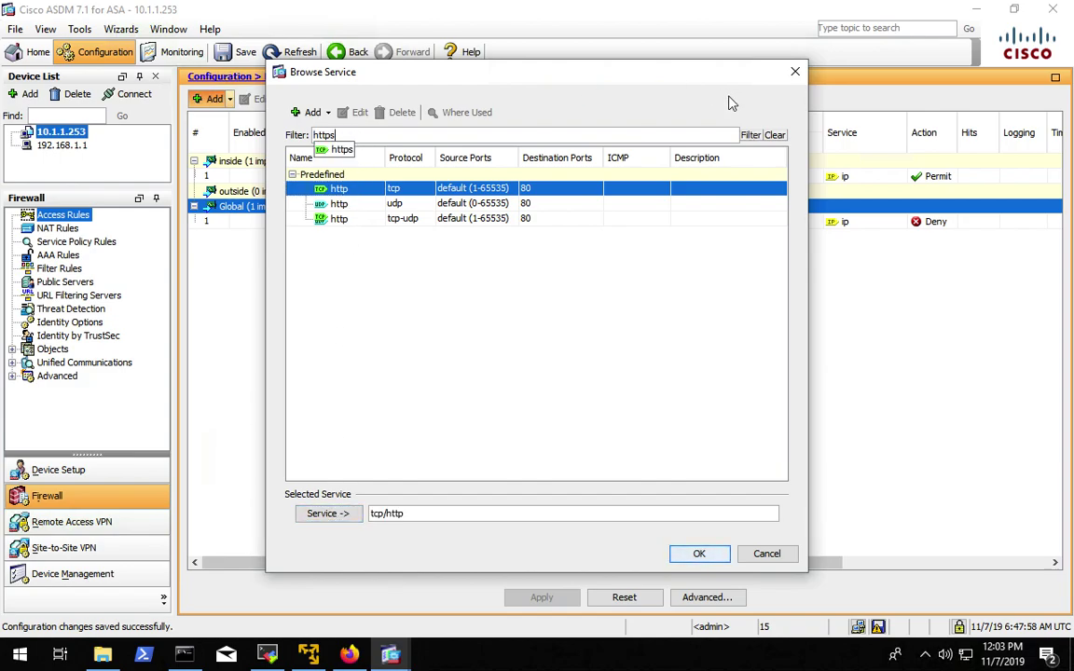
text(s)
click(751, 135)
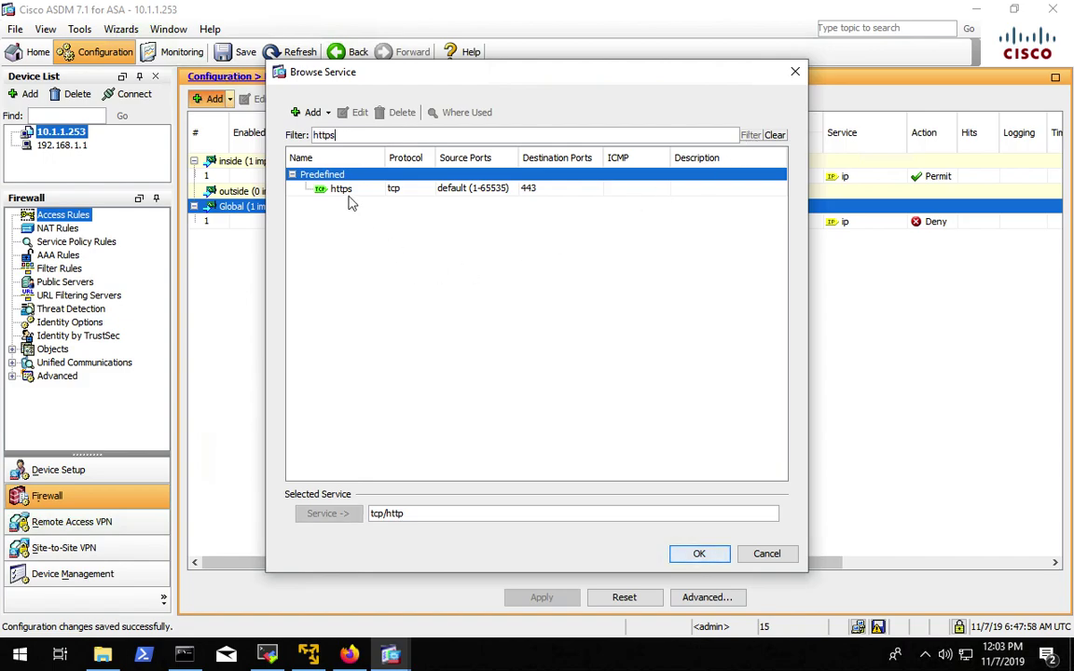
click(317, 187)
click(326, 516)
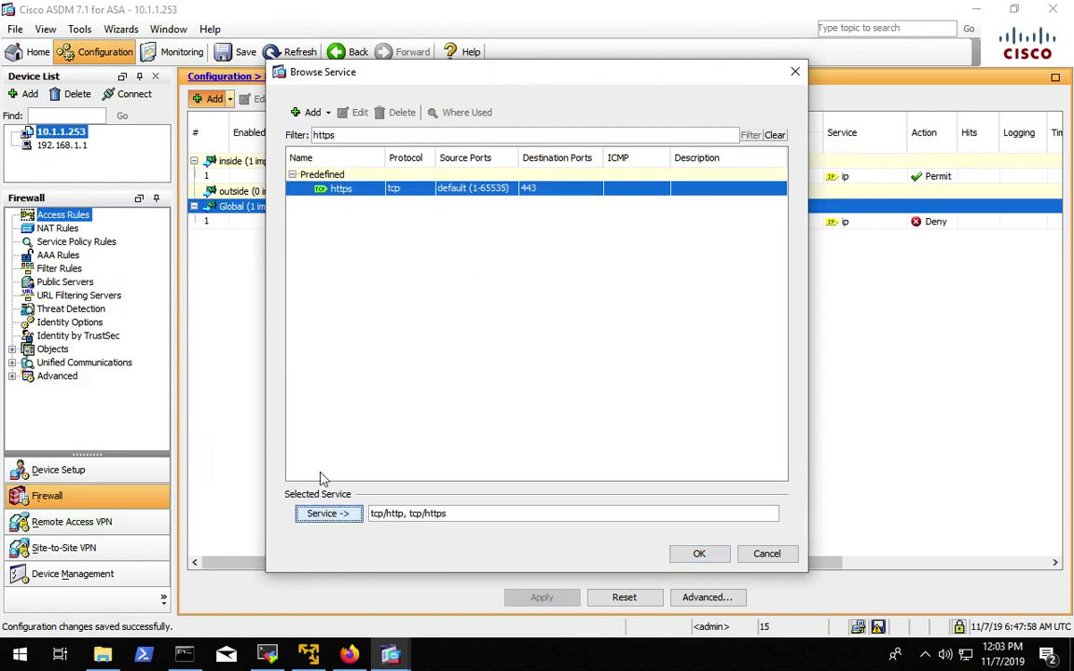
- Add tcp/domain as well, save the global permit rule, and apply it to the firewall
double_click(326, 135)
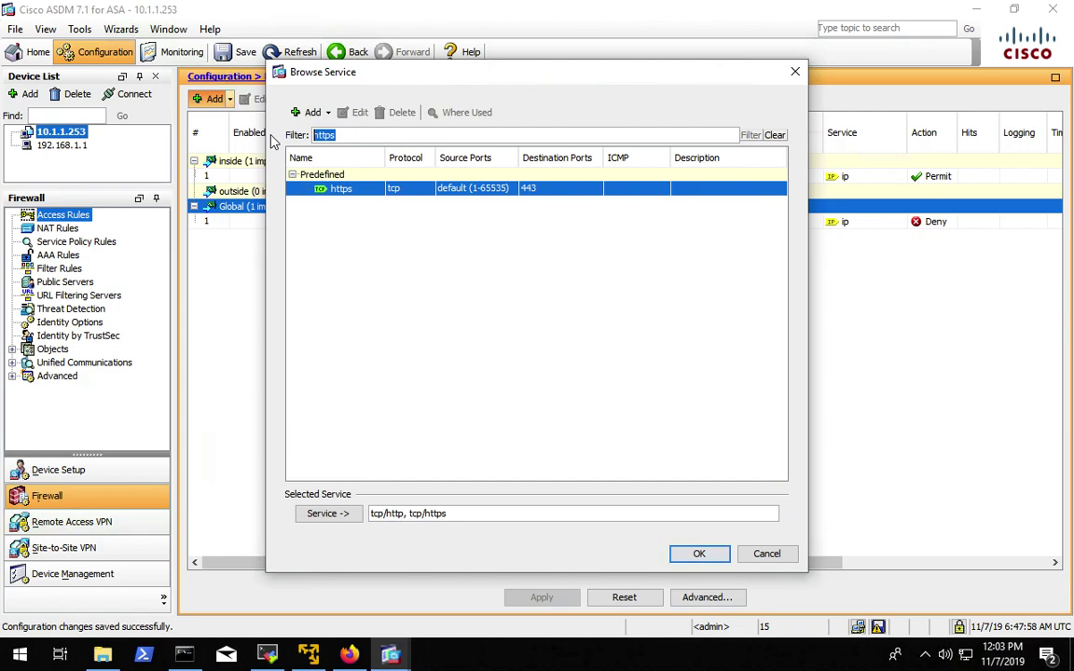
text(dns)
click(750, 135)
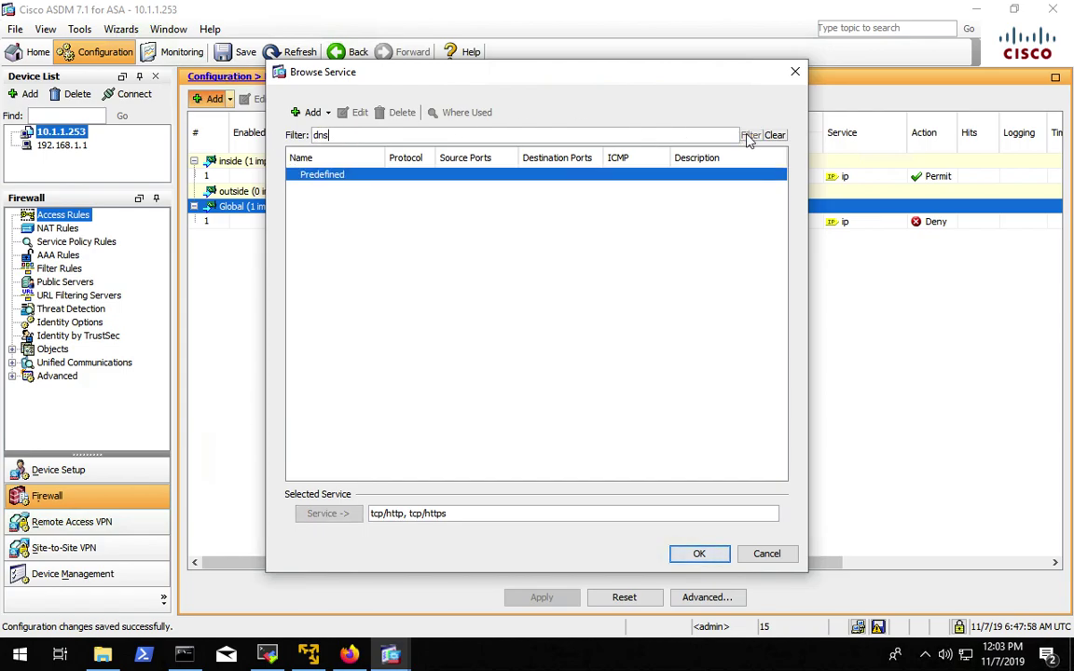
double_click(335, 136)
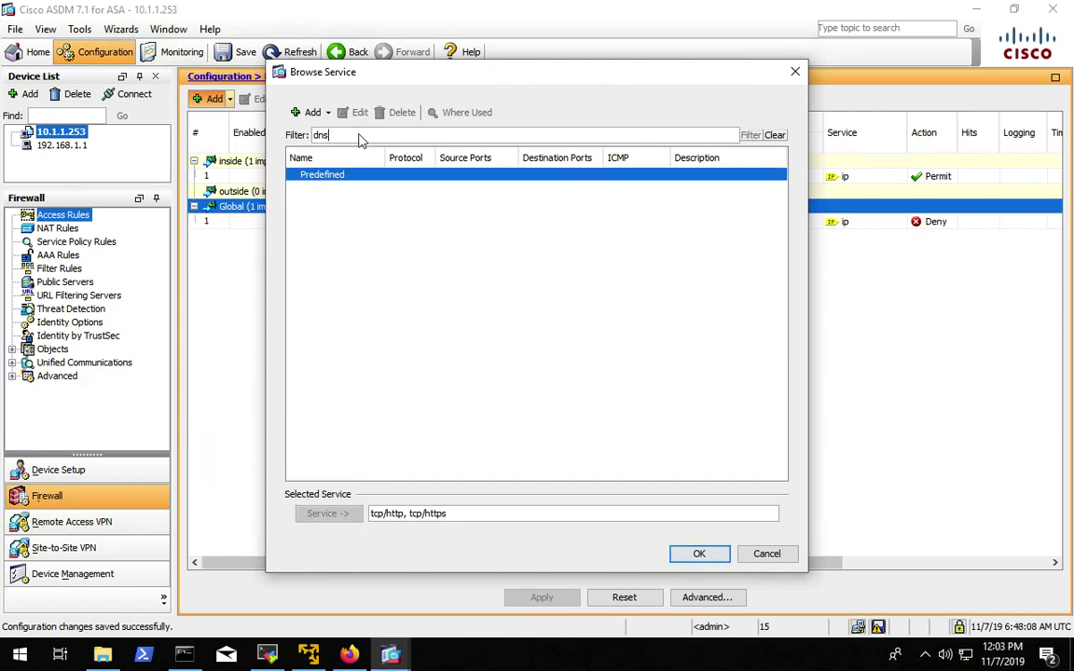
text(domain)
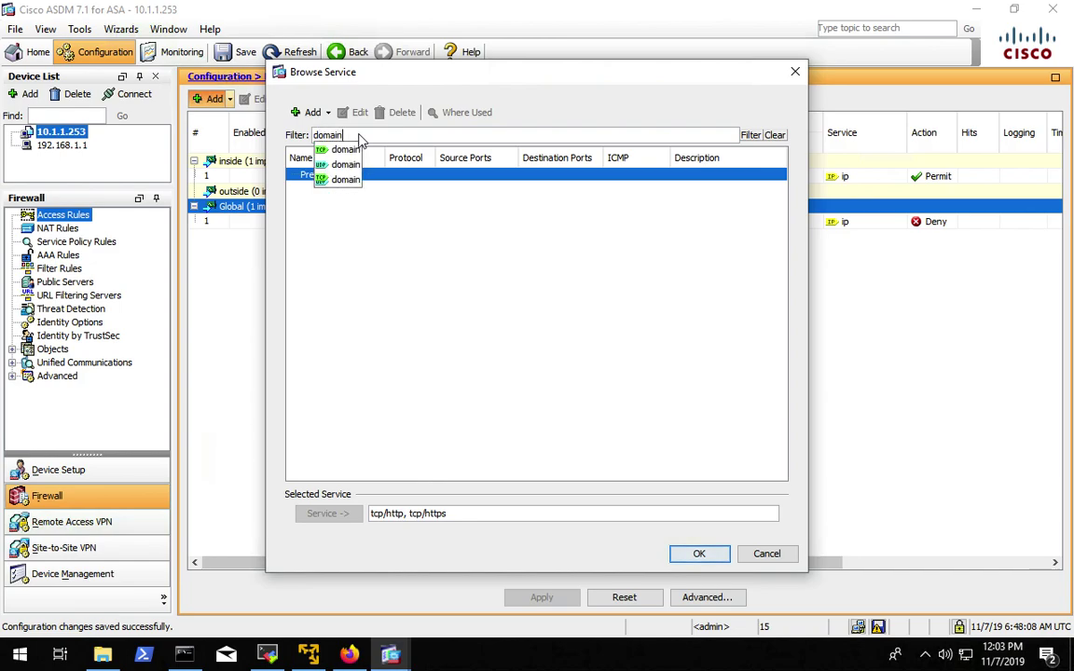
click(322, 150)
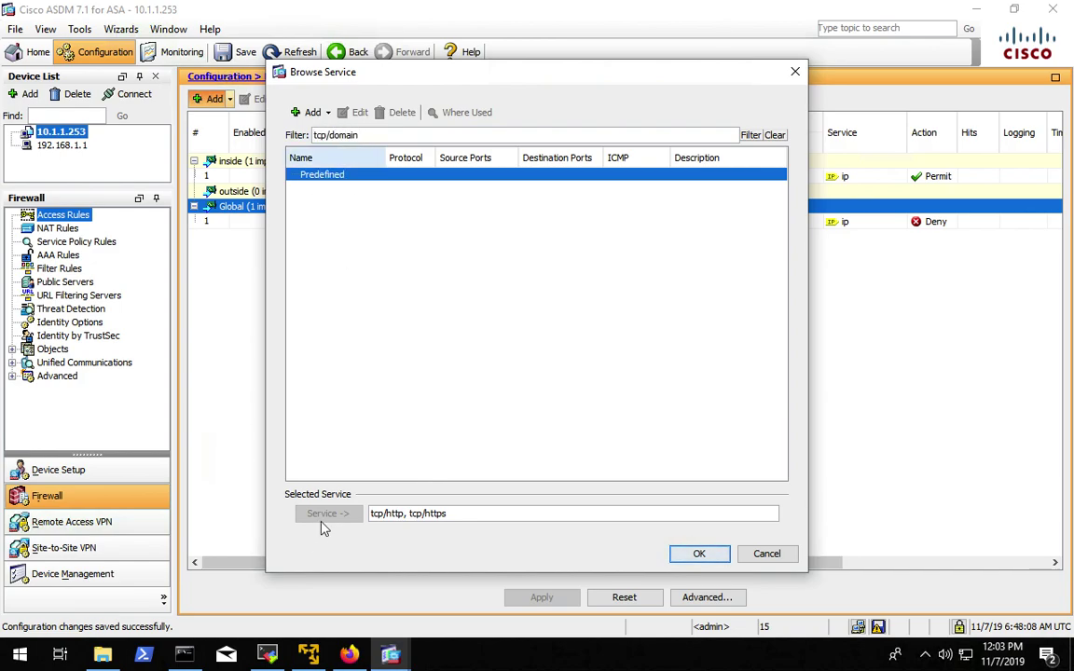
click(751, 135)
click(322, 188)
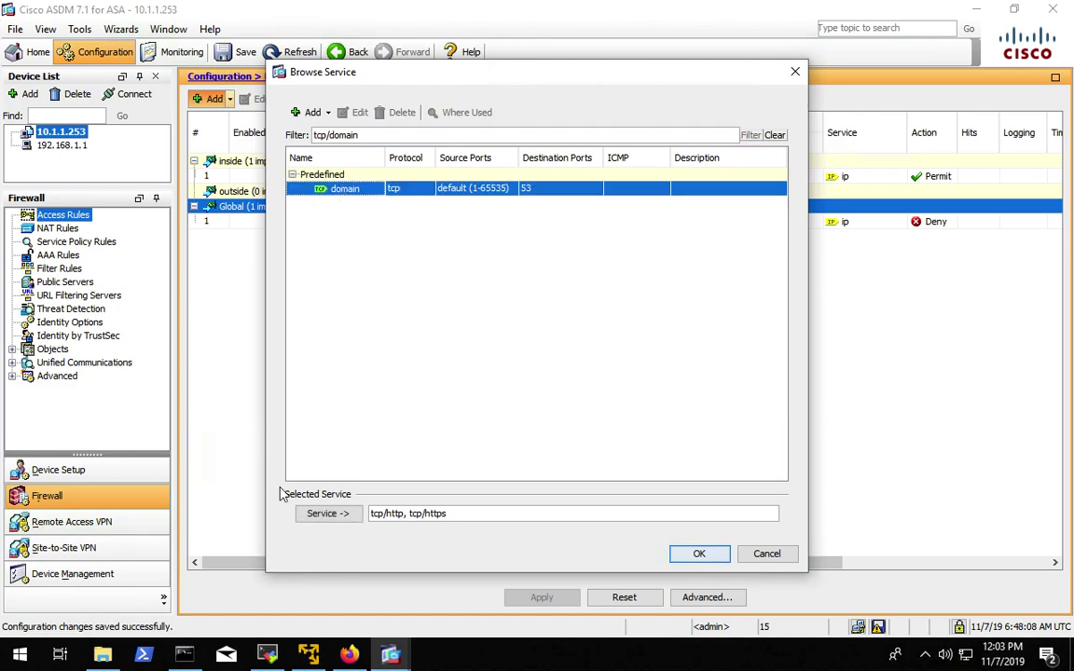
click(326, 514)
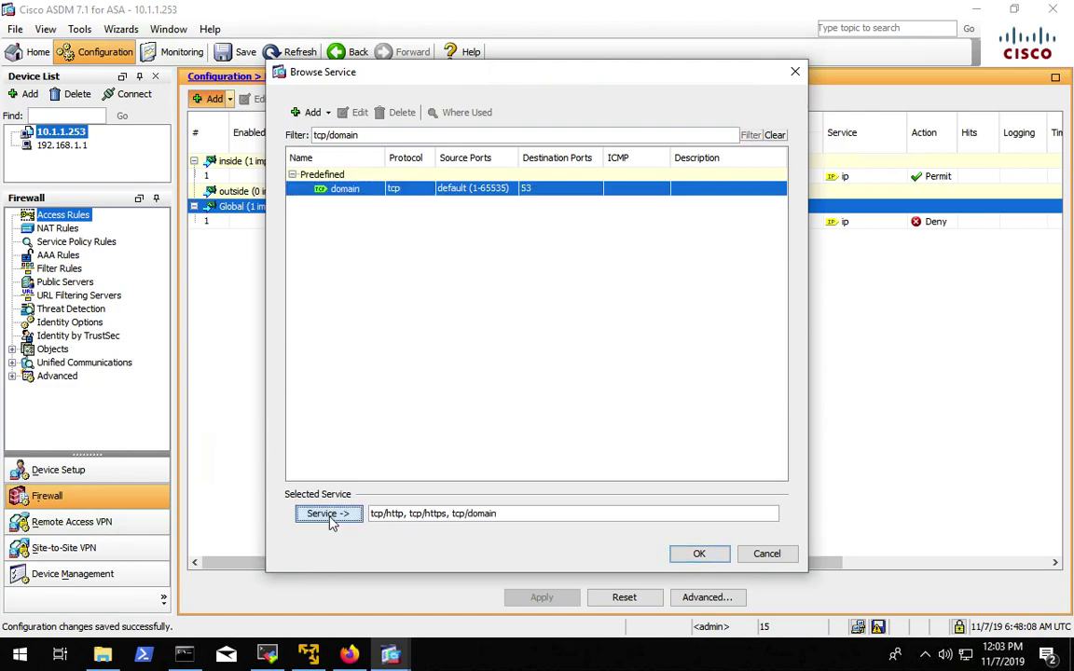
click(698, 554)
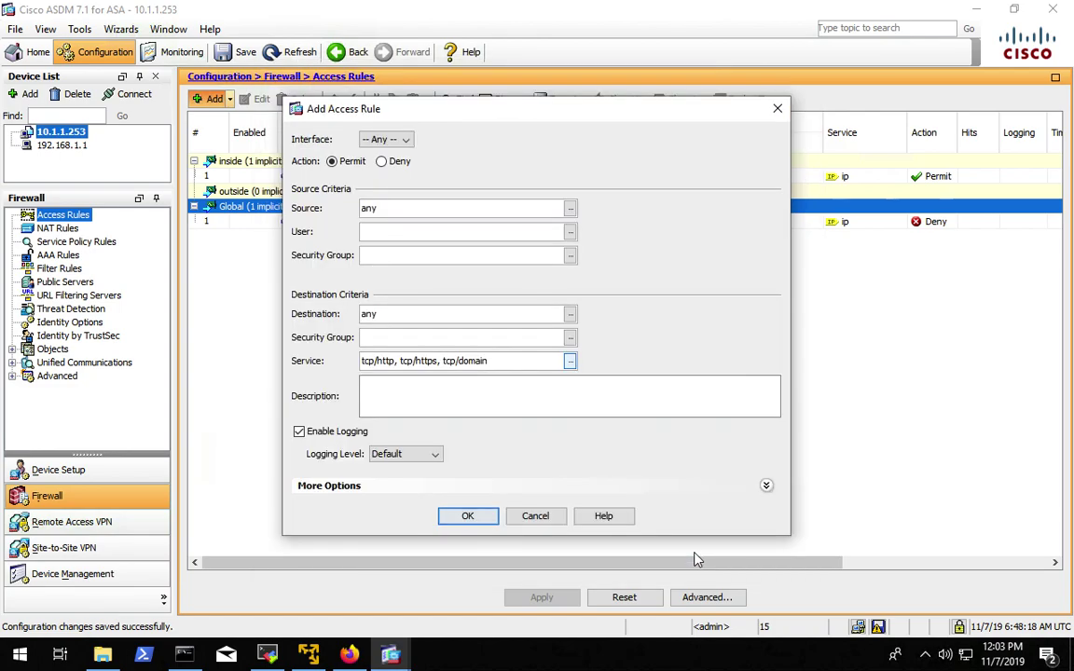
click(473, 520)
click(548, 599)
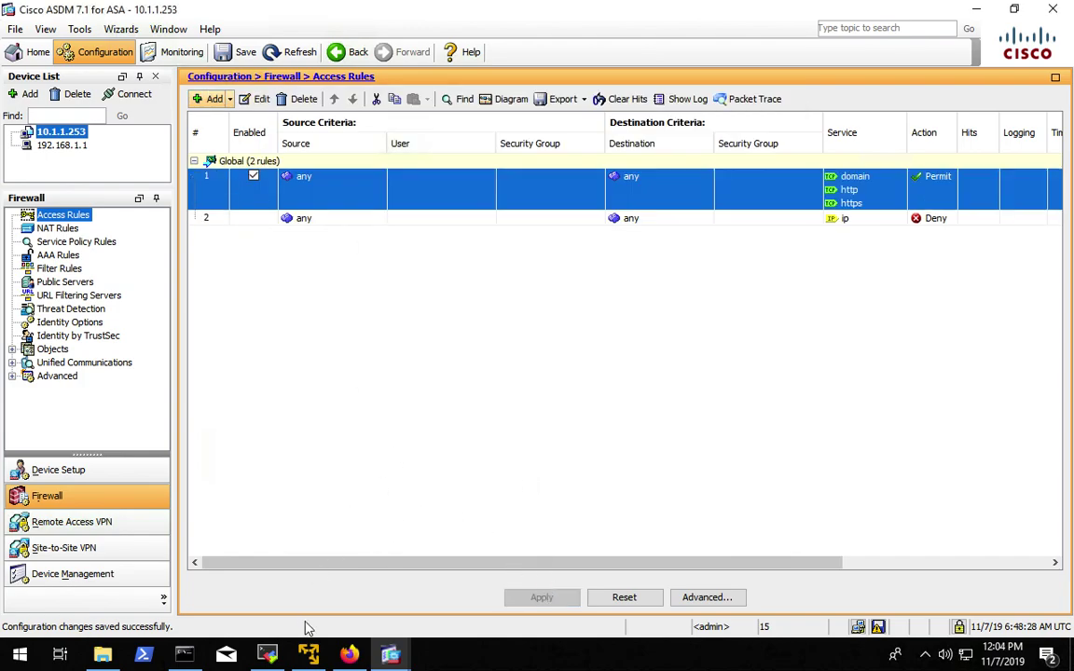
click(351, 657)
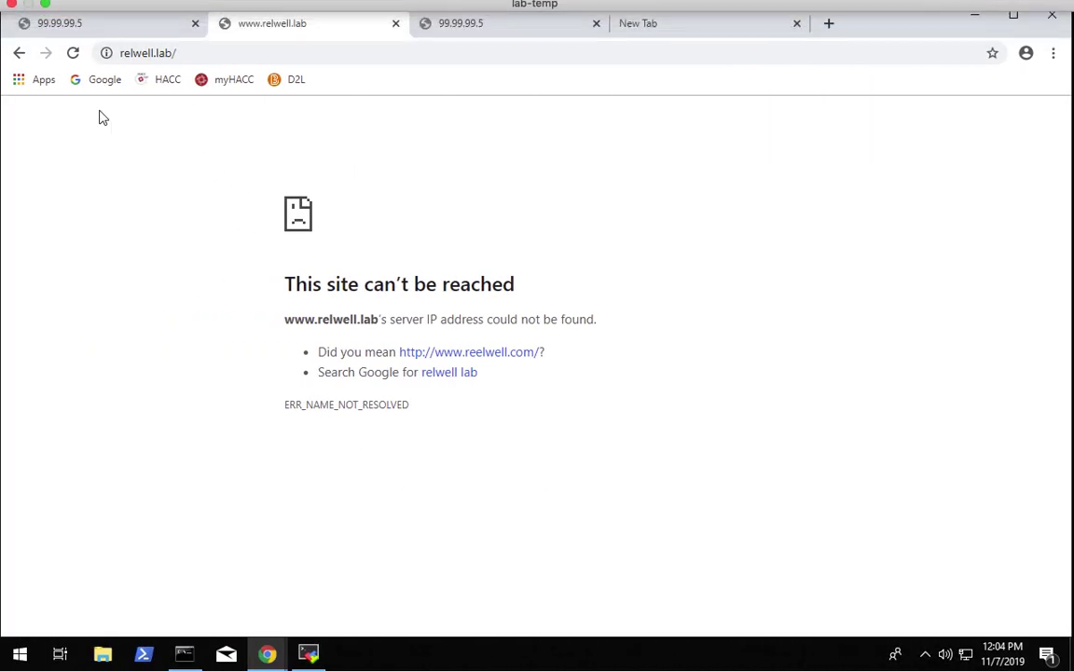
click(81, 31)
click(72, 52)
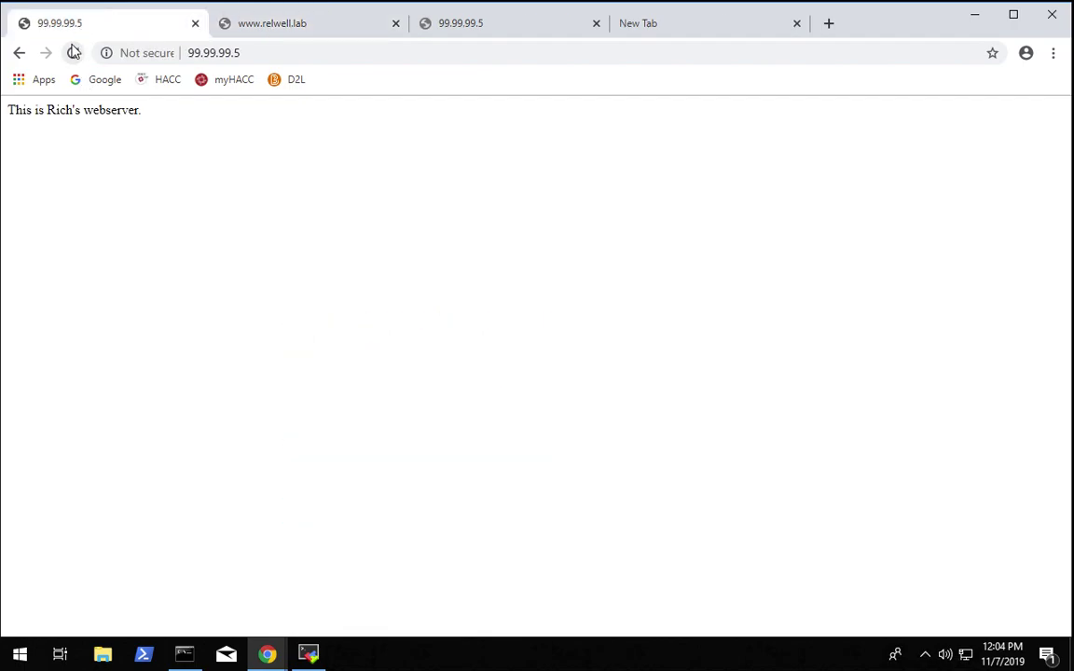
click(275, 29)
click(74, 56)
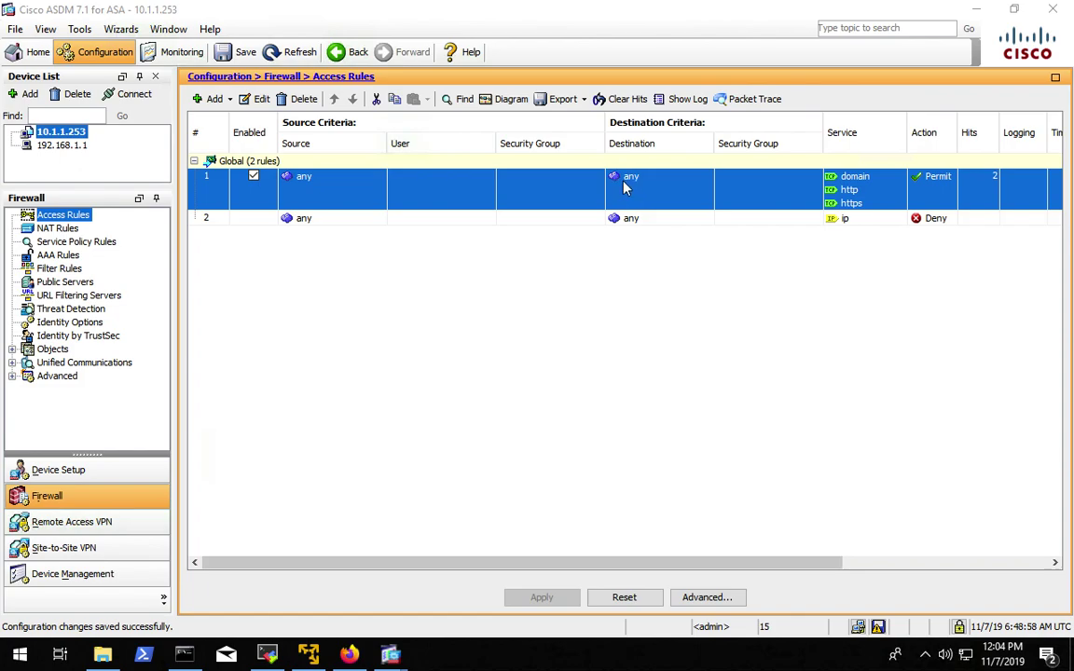
- Set global rule 1's destination to the webserver-public object (99.99.99.5) and apply
double_click(623, 187)
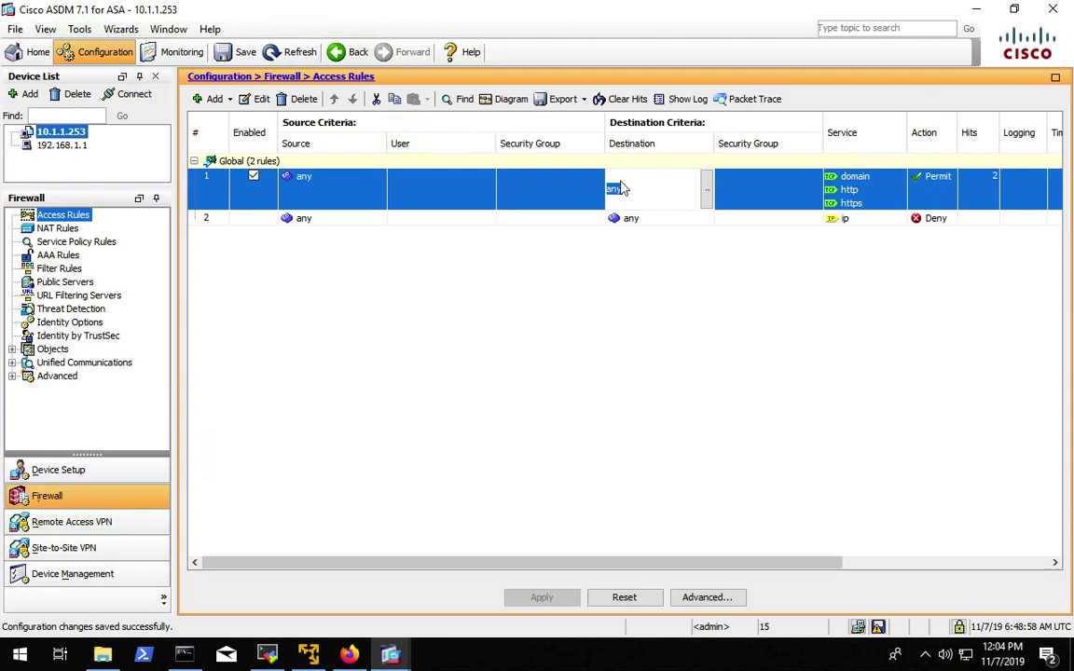
click(707, 186)
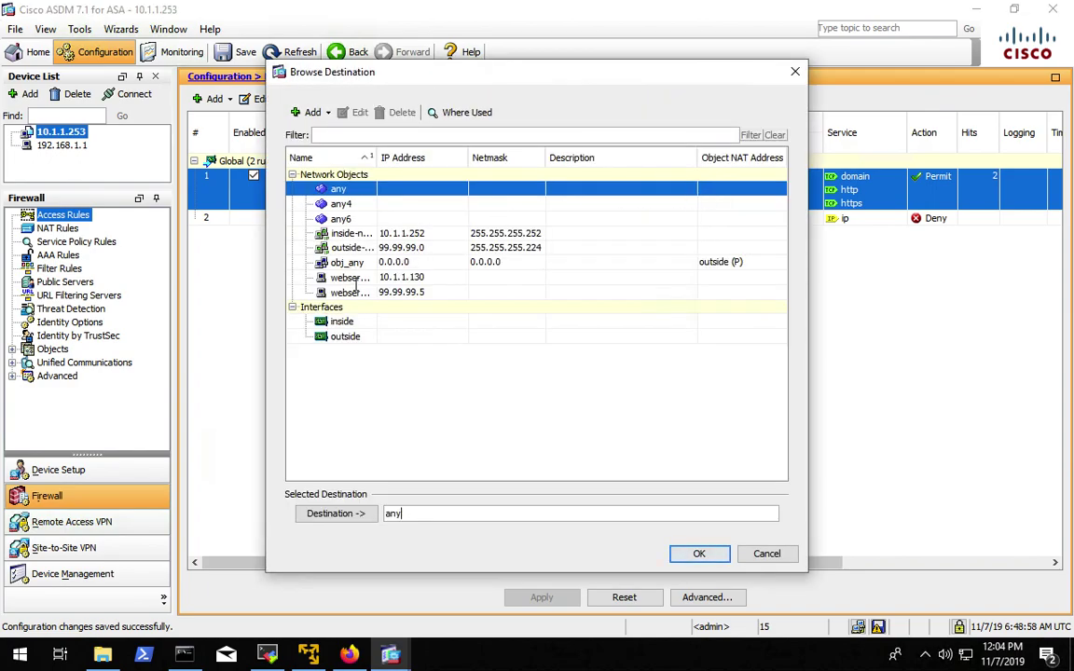
click(399, 293)
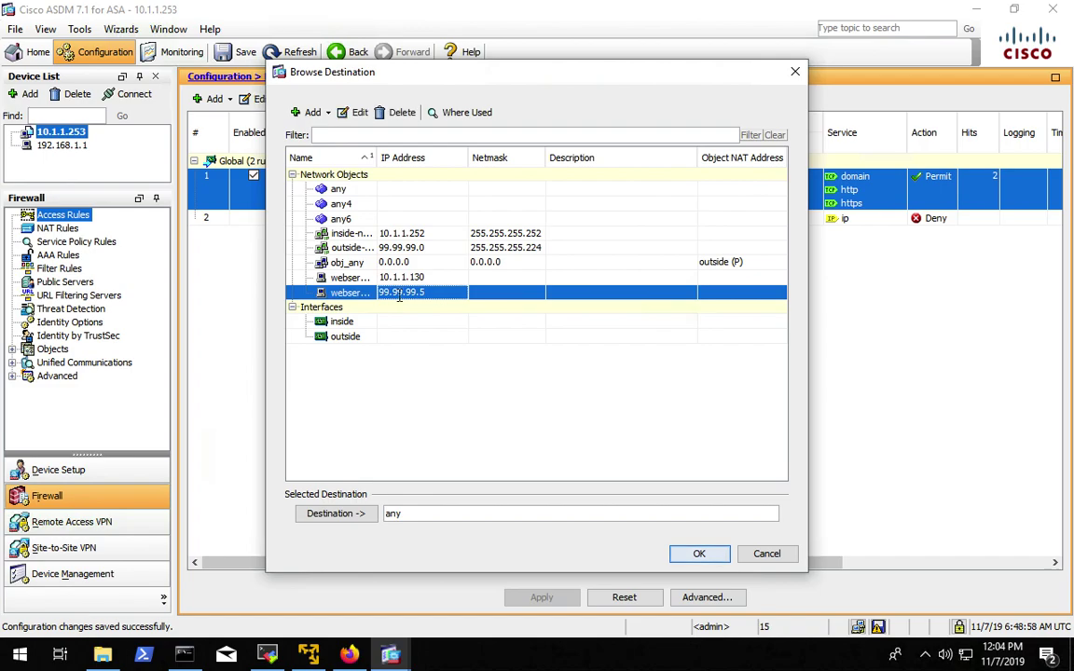
click(343, 516)
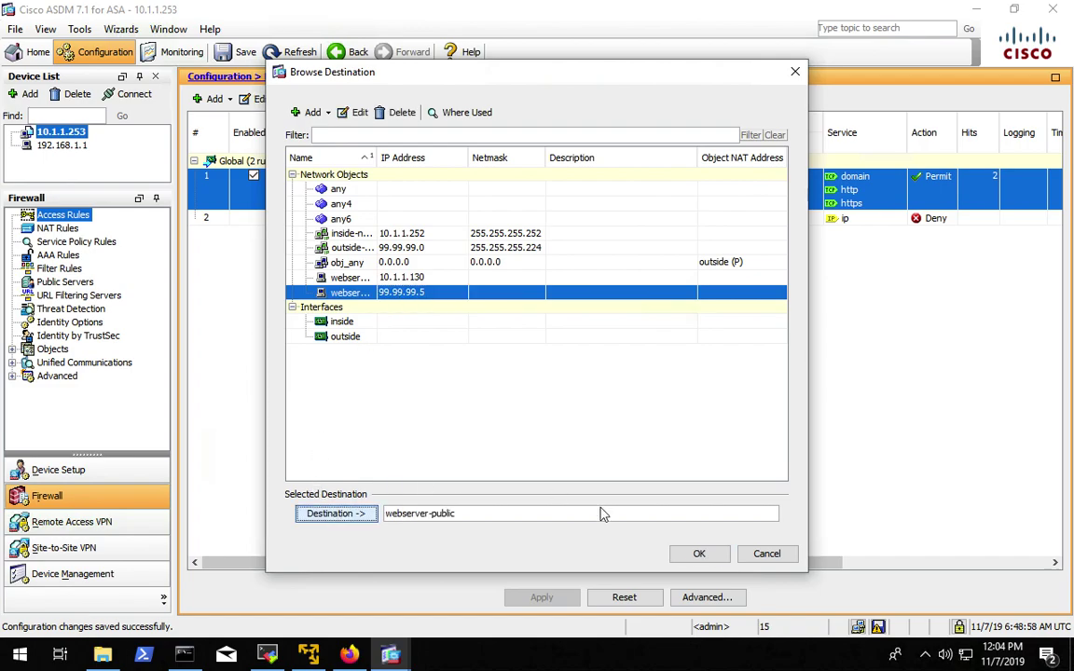
click(700, 553)
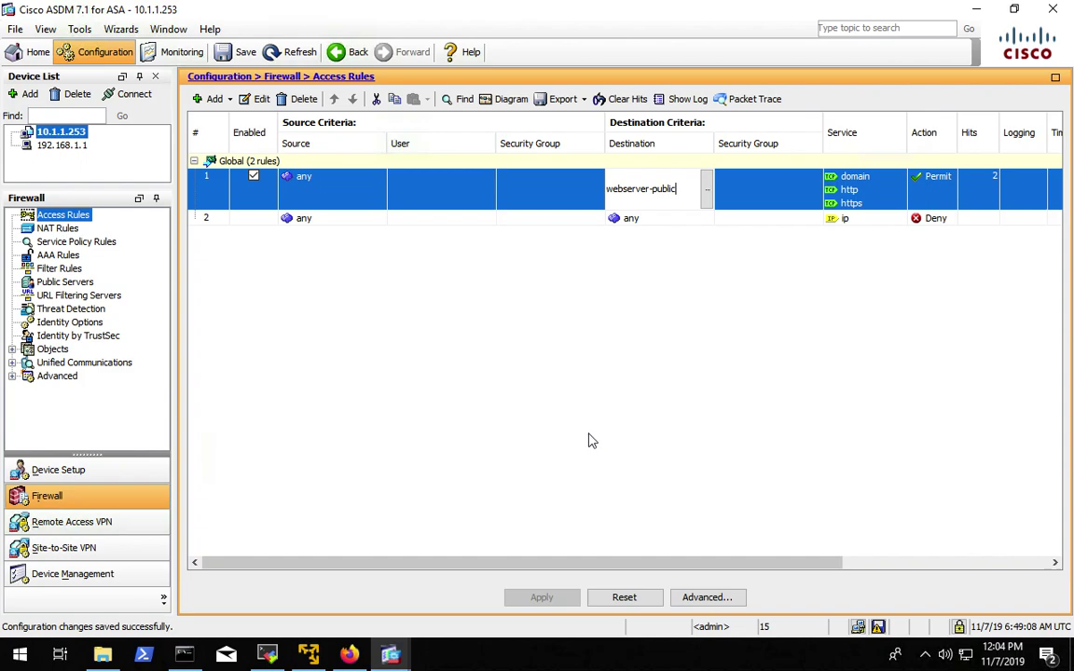
click(331, 221)
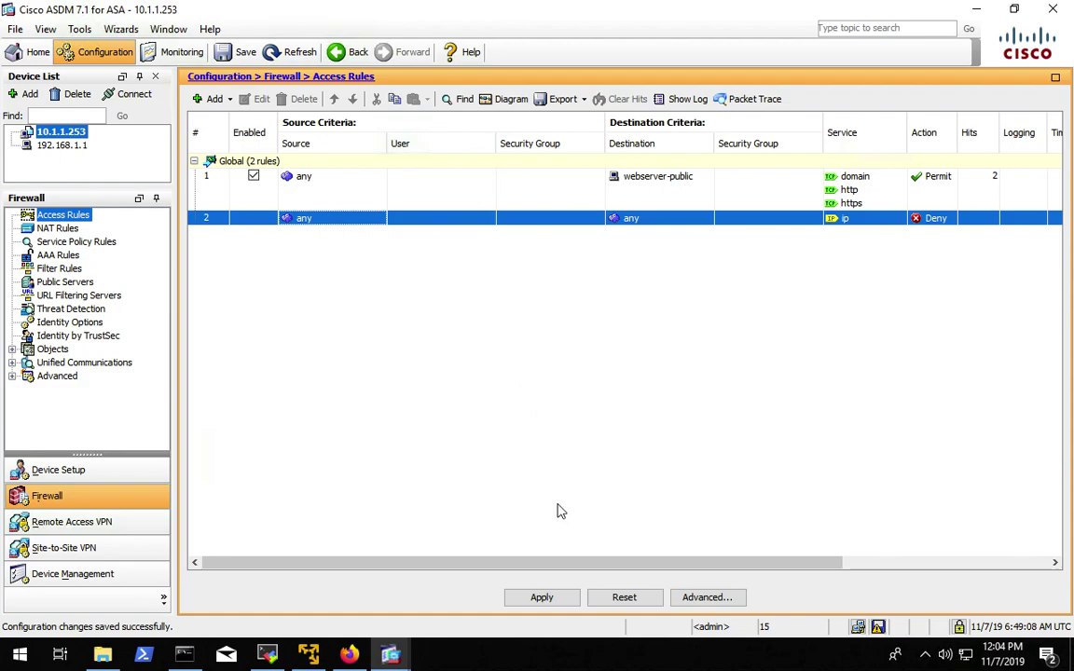
click(542, 598)
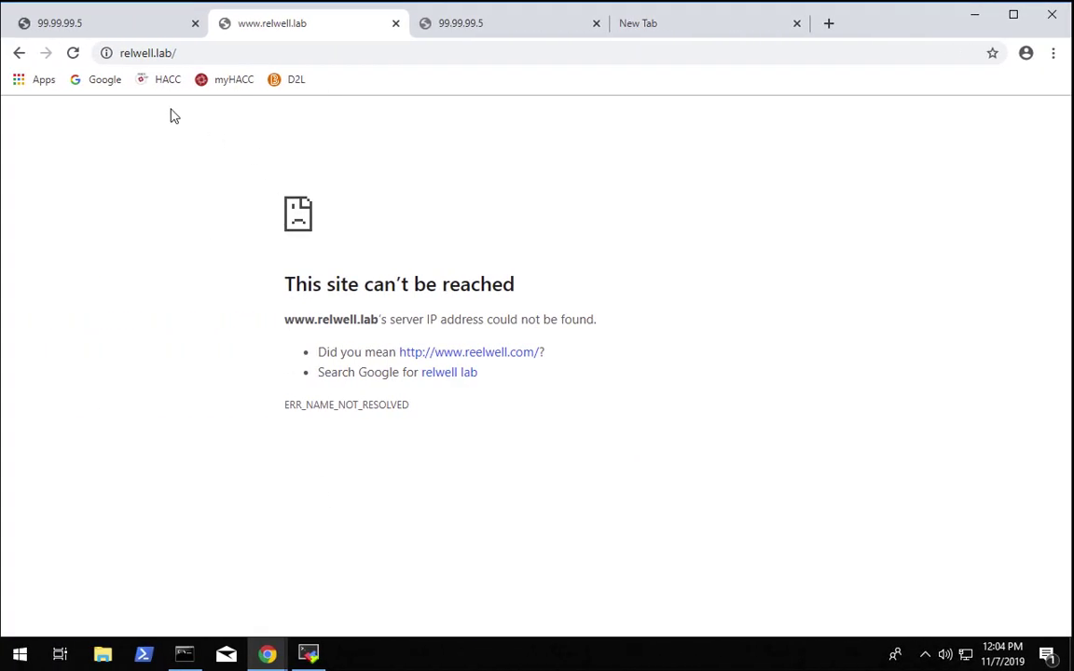
- Reload the 99.99.99.5 tab in Chrome
click(98, 28)
click(74, 54)
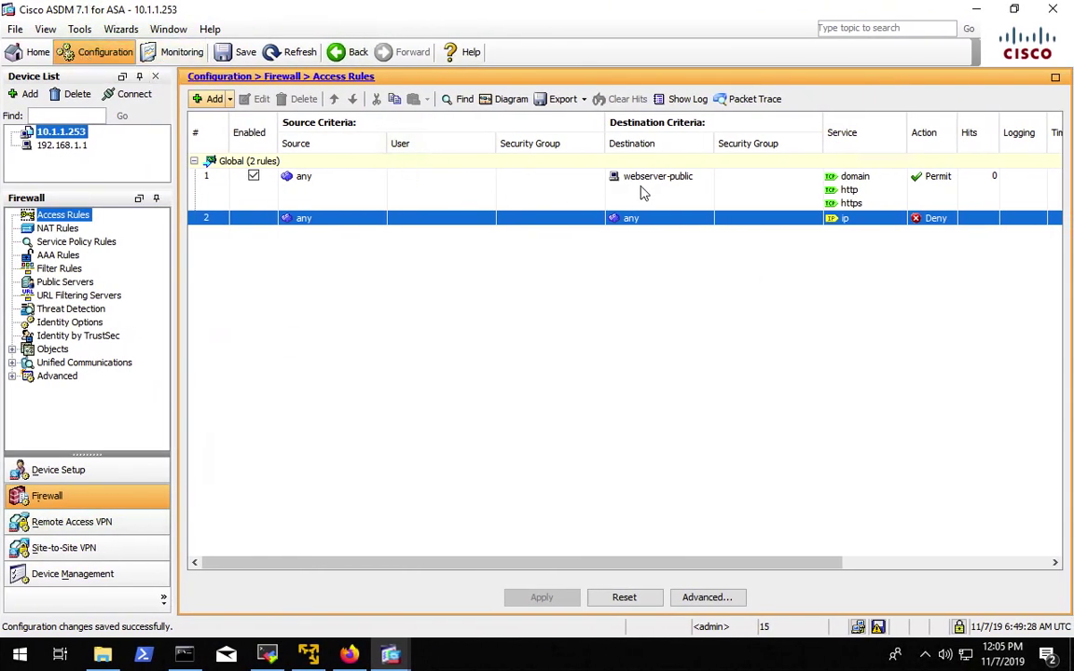
- Replace rule 1's webserver-public destination with webserver-private (10.1.1.130) and apply the change
click(647, 191)
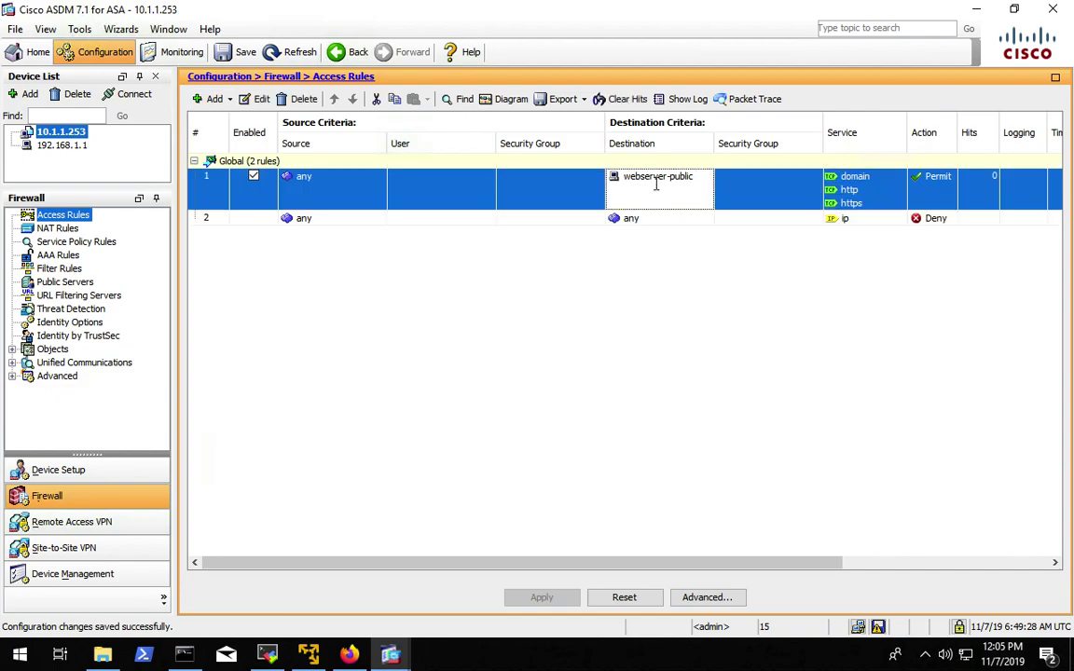
click(656, 183)
click(706, 190)
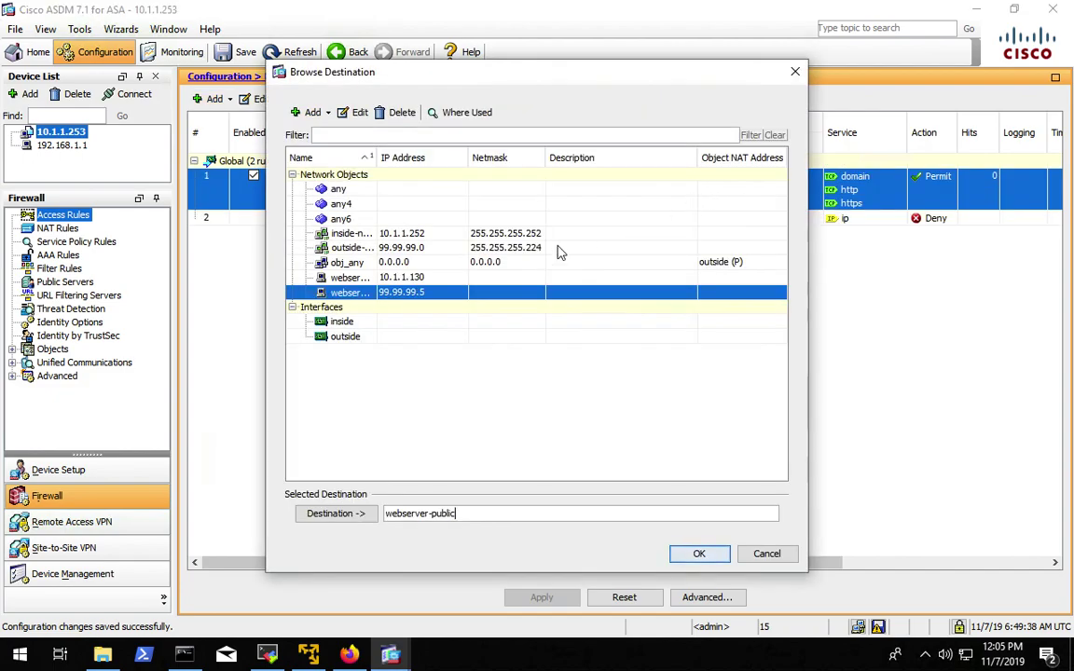
click(391, 278)
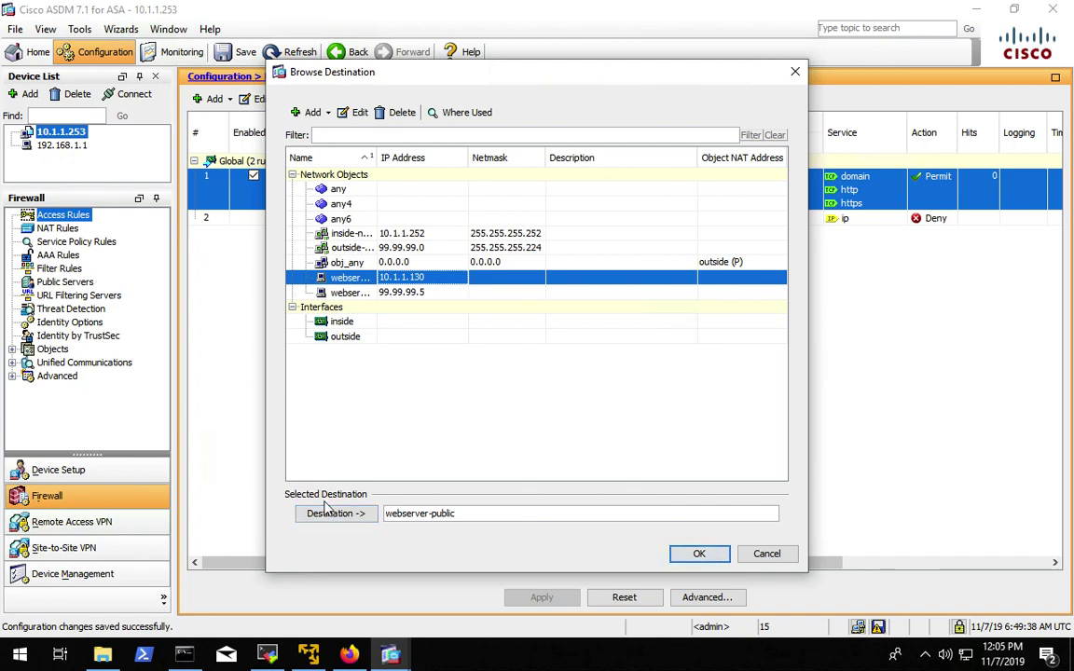
click(331, 514)
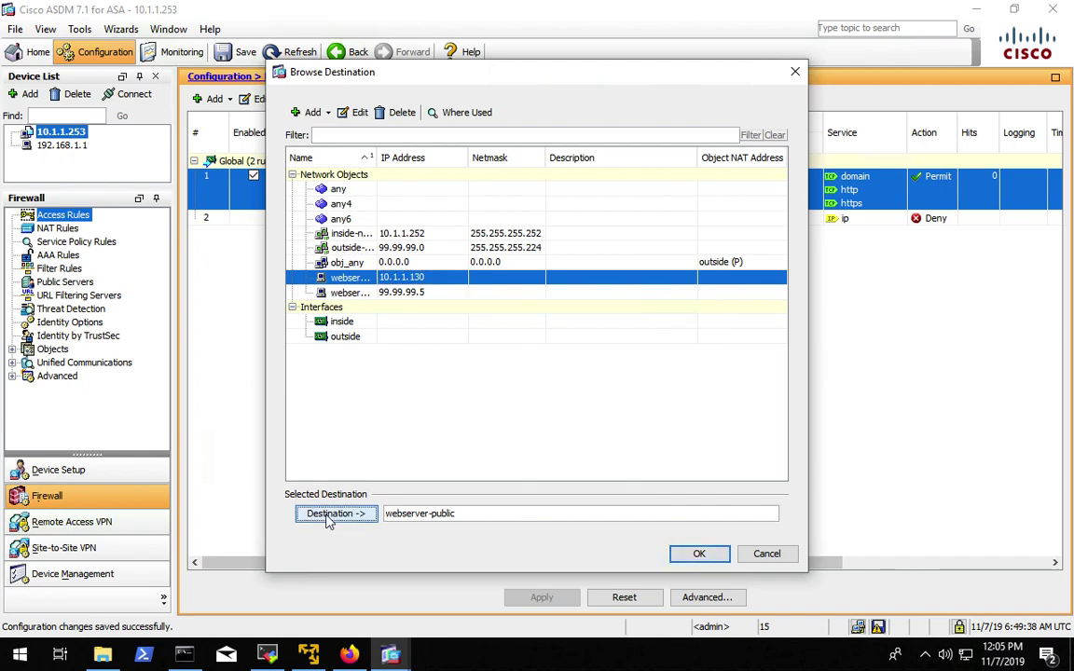
click(460, 514)
key(BackSpace)
key(BackSpace)
key(BackSpace)
key(BackSpace)
key(BackSpace)
key(BackSpace)
key(BackSpace)
key(BackSpace)
key(BackSpace)
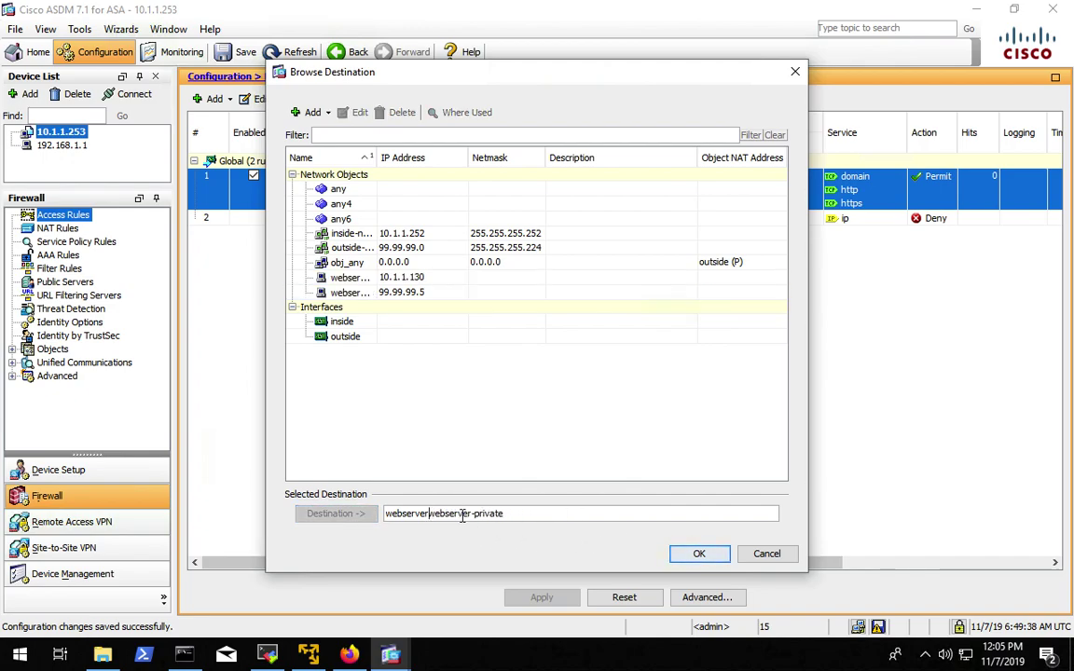
key(BackSpace)
key(BackSpace)
key(BackSpace)
key(BackSpace)
key(BackSpace)
key(BackSpace)
key(BackSpace)
key(BackSpace)
key(BackSpace)
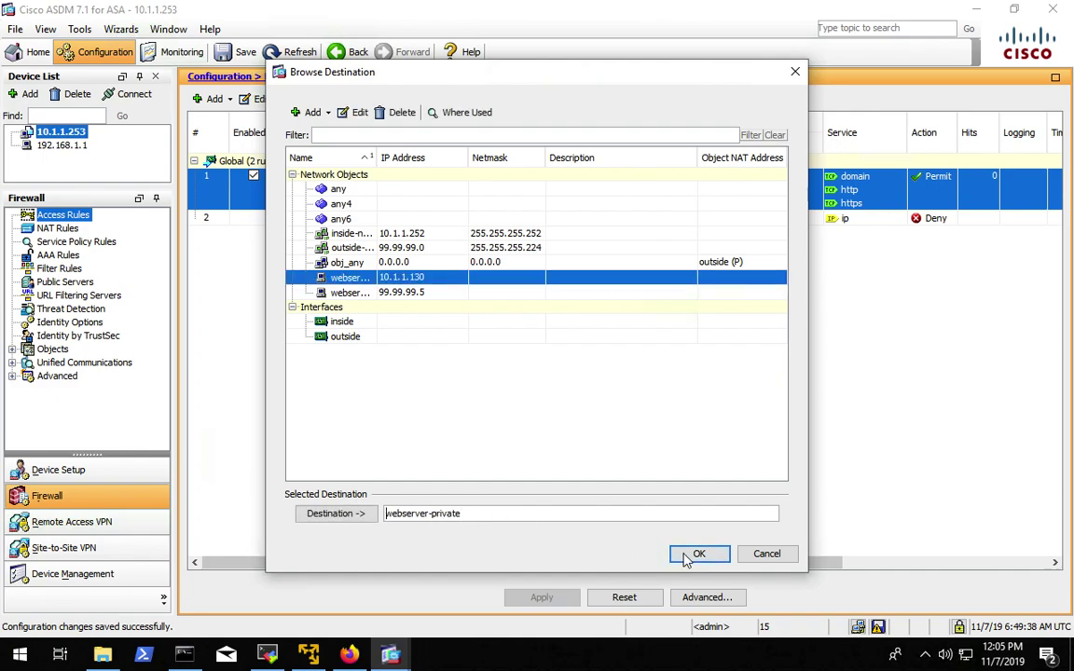
click(694, 555)
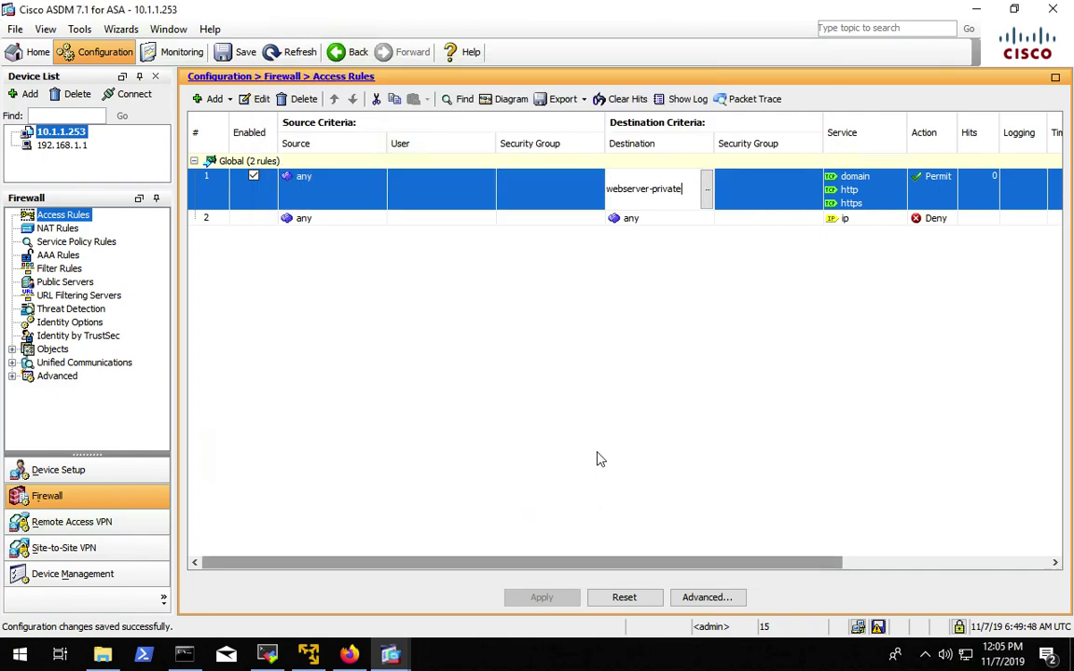
click(575, 218)
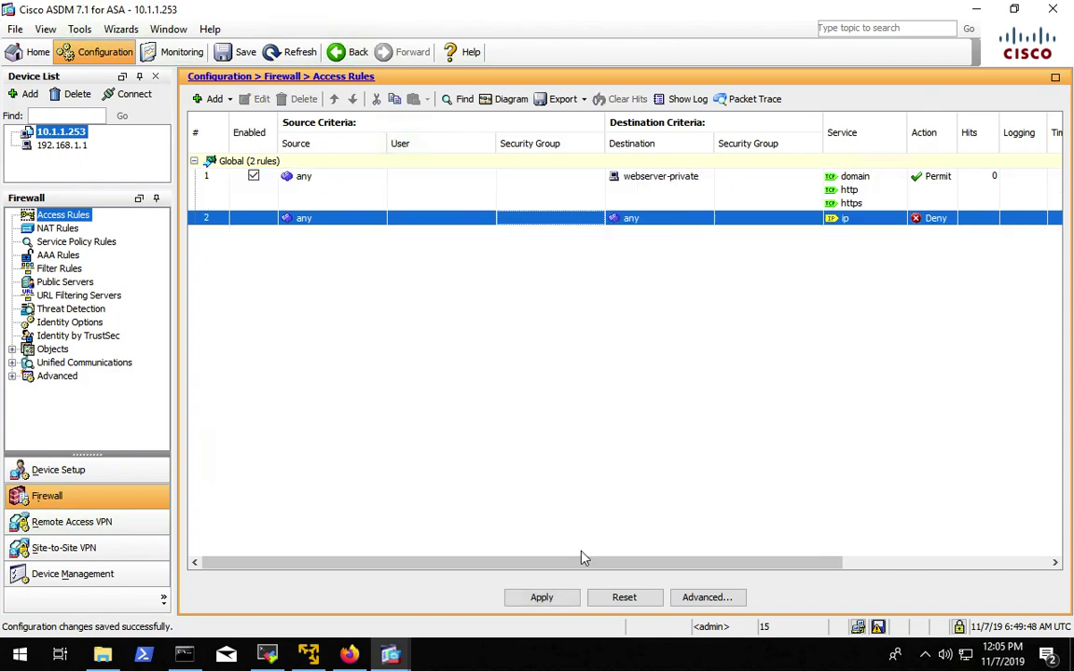
click(541, 598)
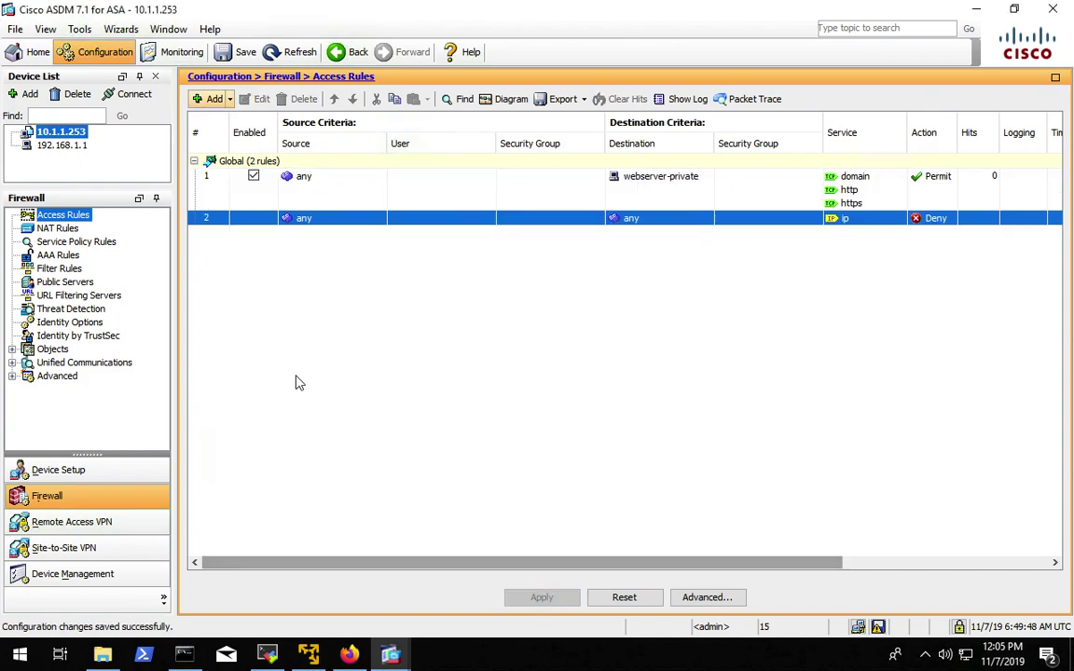
click(268, 653)
click(73, 52)
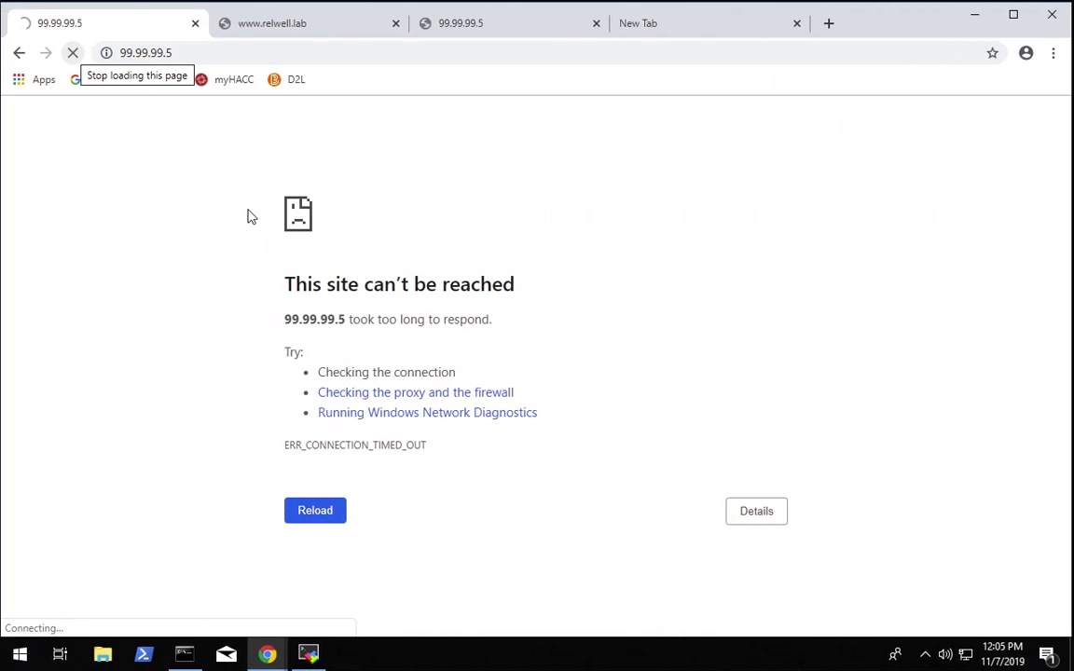
click(73, 54)
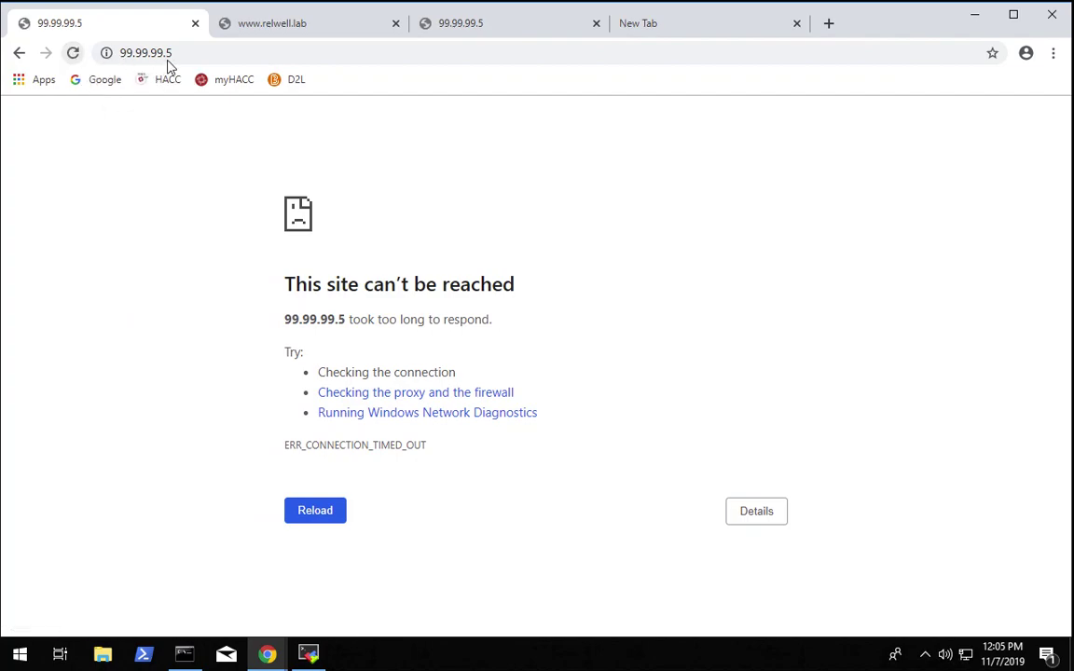
click(74, 54)
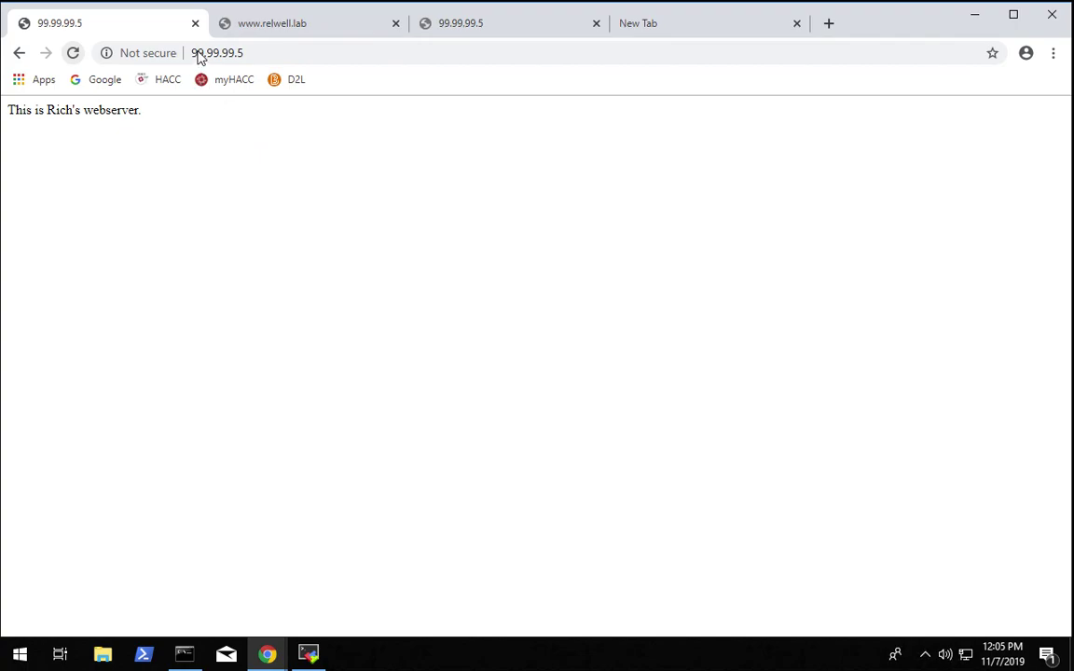
click(282, 26)
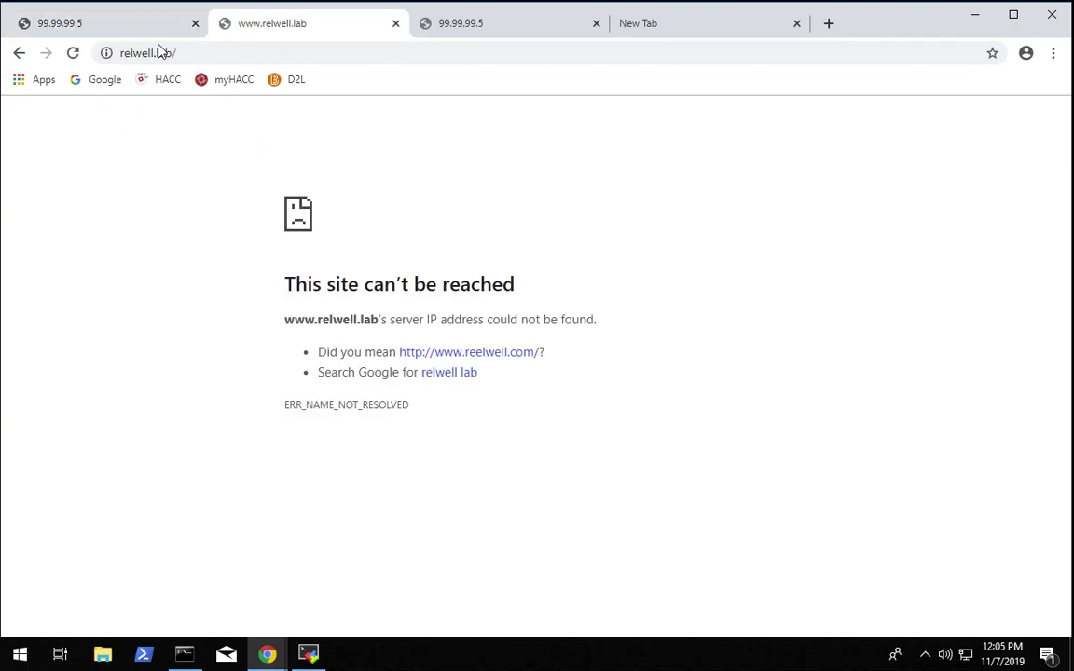
click(74, 54)
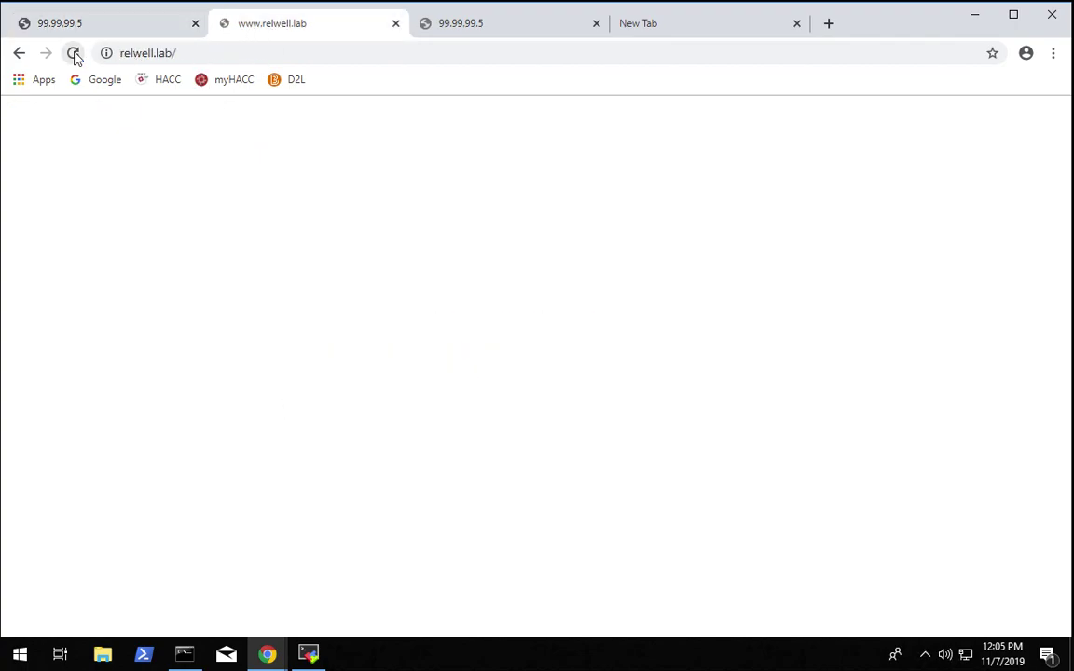
click(117, 26)
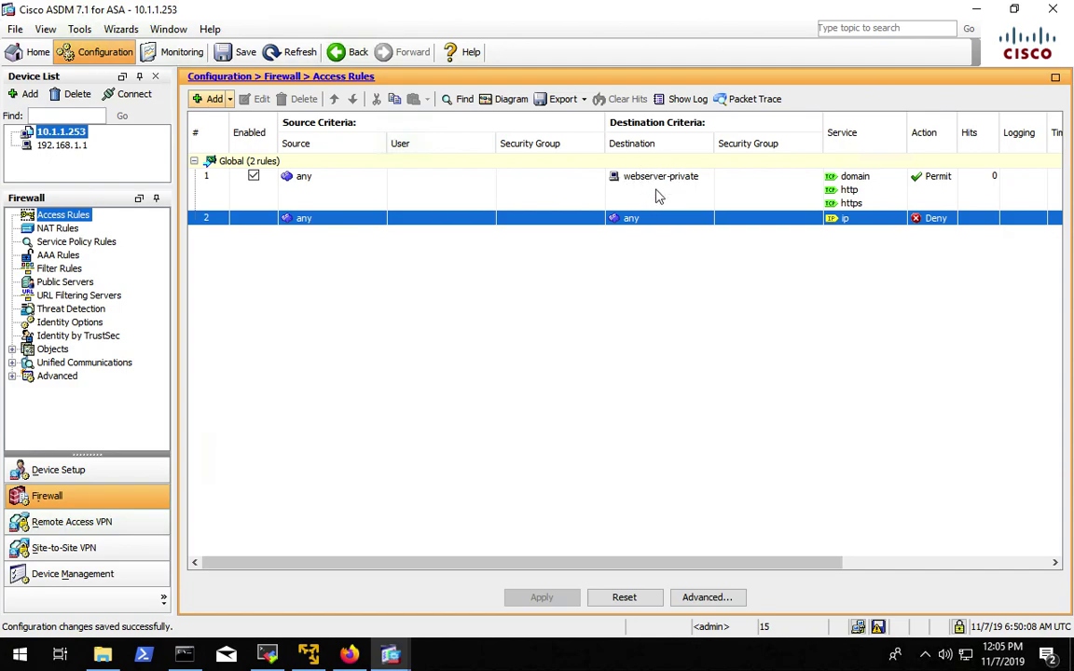
- Check that the global rule's webserver-private object maps to 10.1.1.130
mouse_move(645, 190)
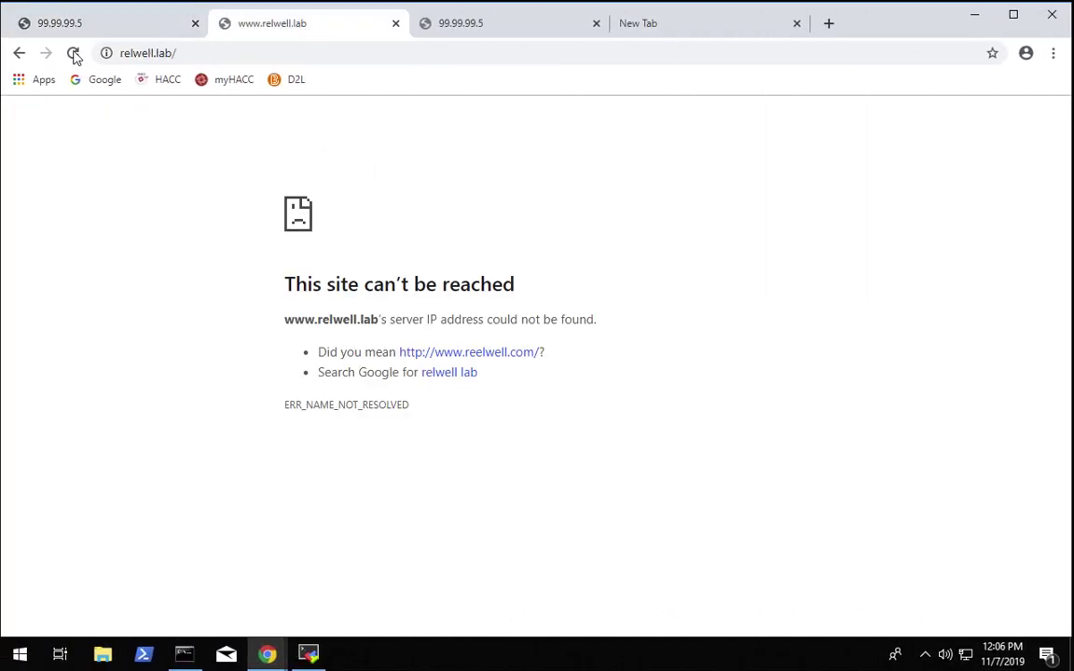
click(74, 53)
click(124, 58)
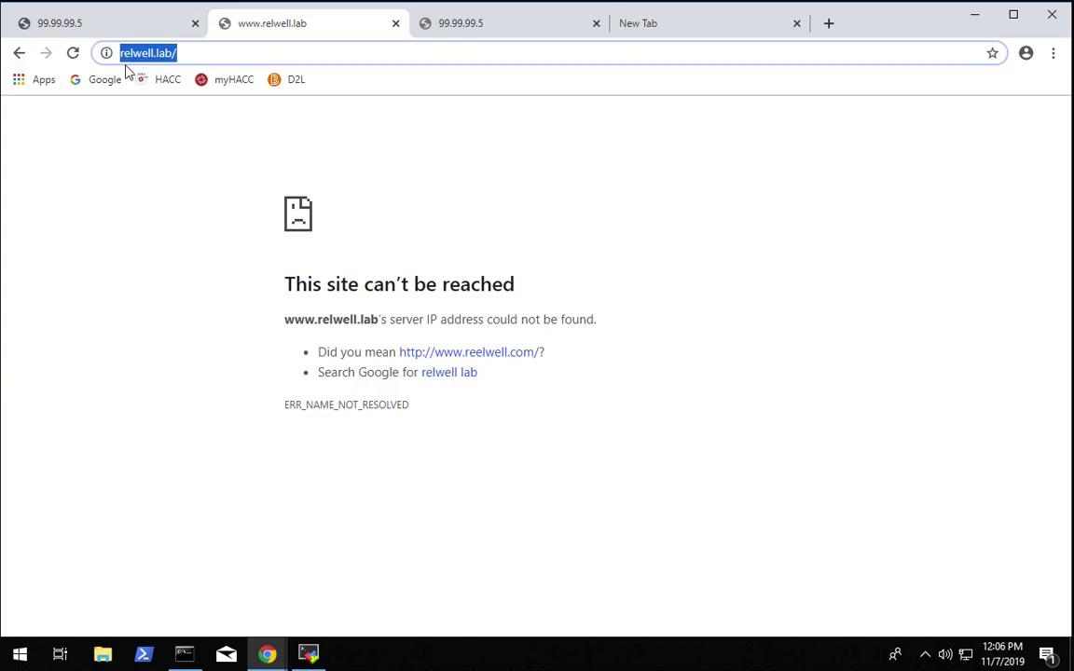
click(131, 58)
key(Return)
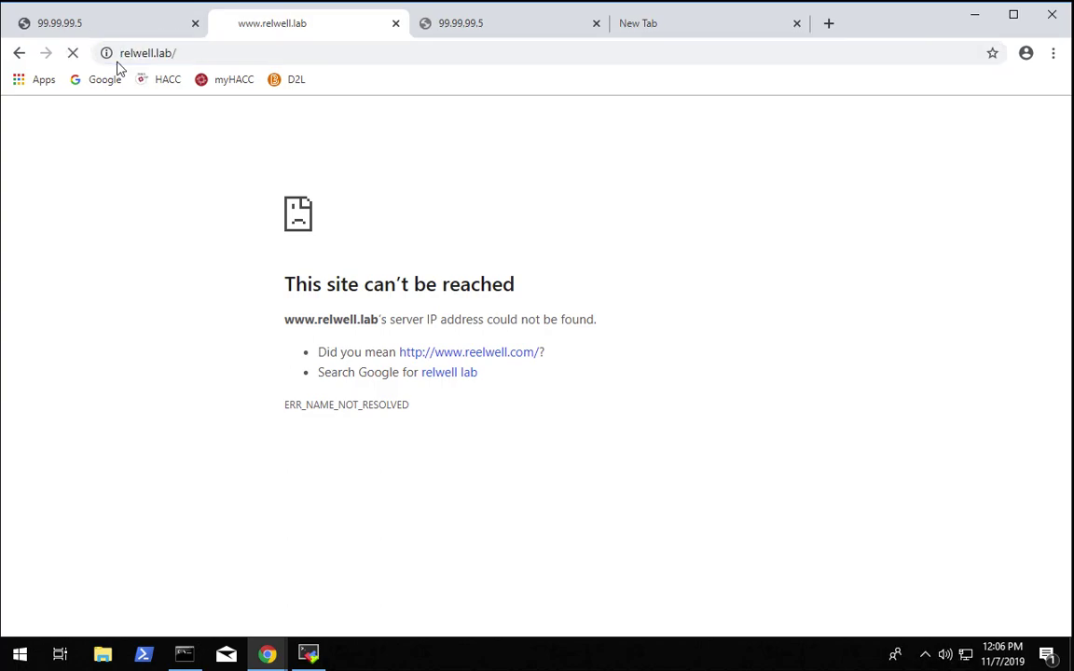
key(ctrl+Right)
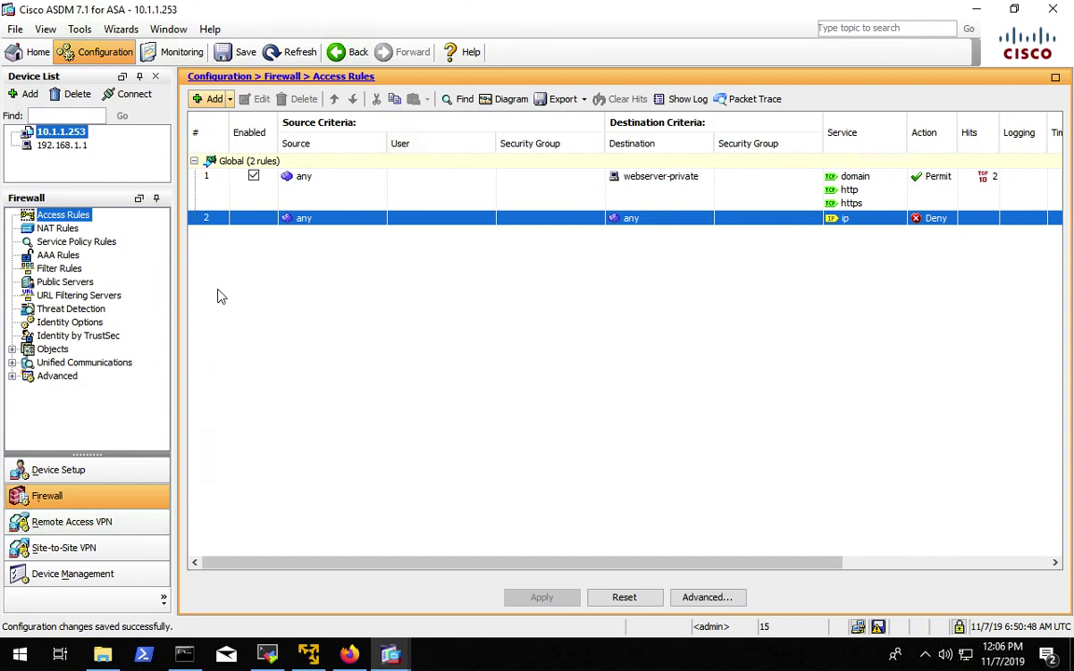
- Start a new inside-interface access rule with tcp/http and tcp/https services
click(214, 99)
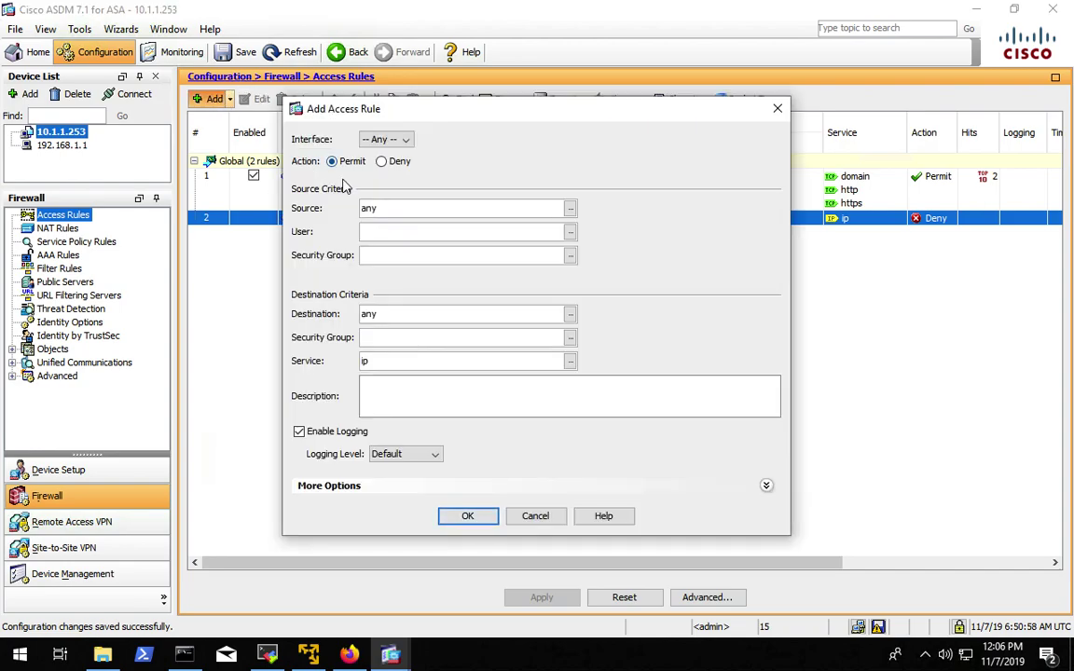
click(396, 140)
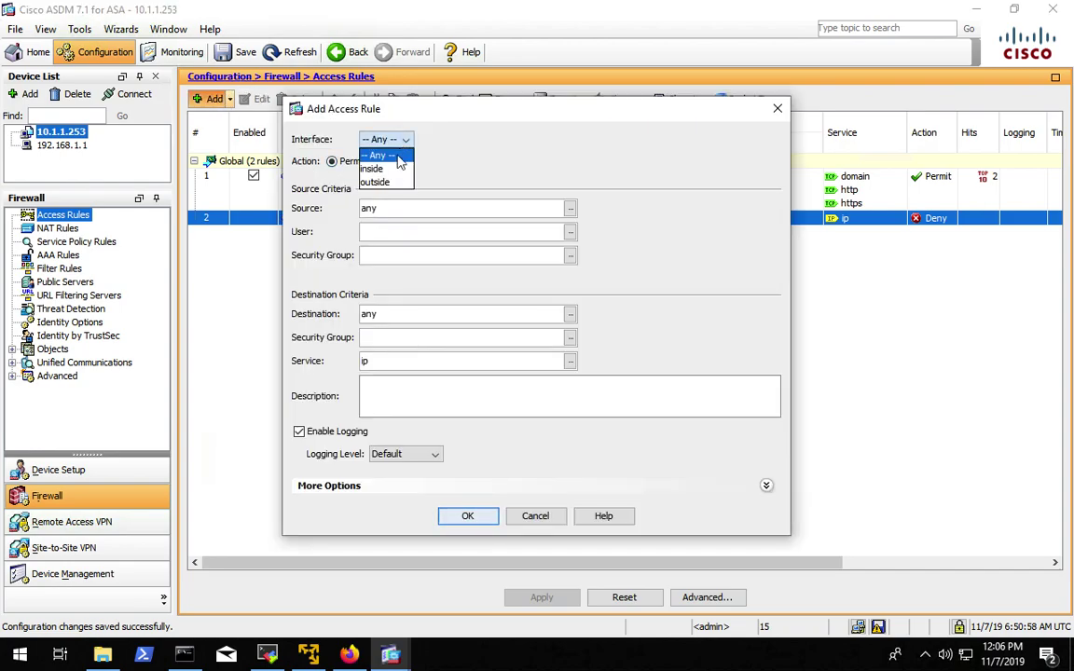
click(378, 169)
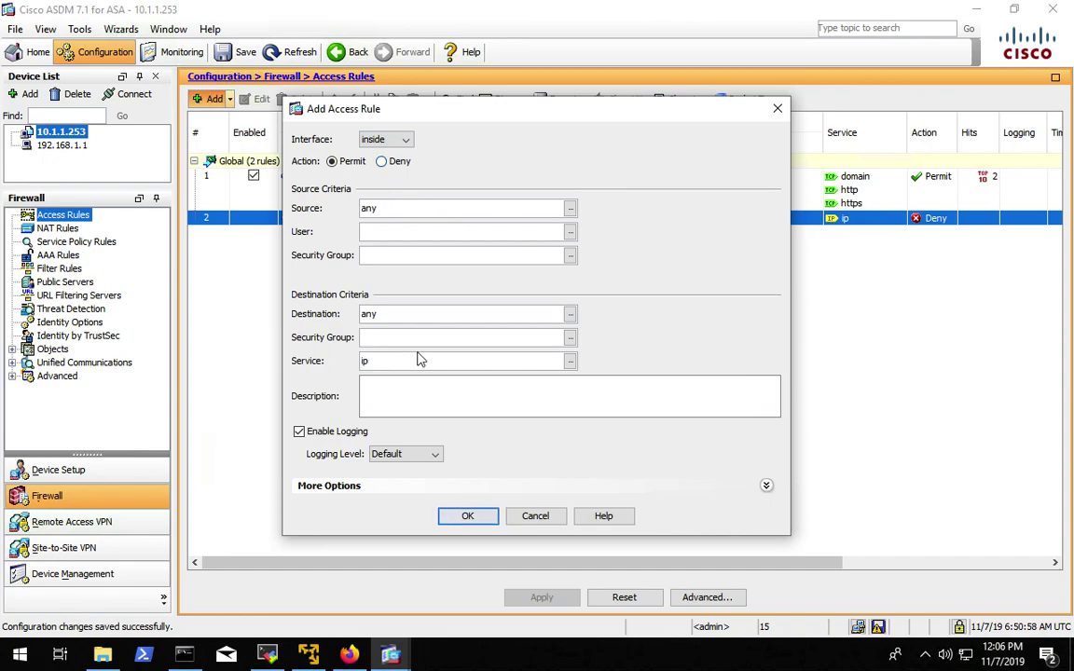
click(571, 361)
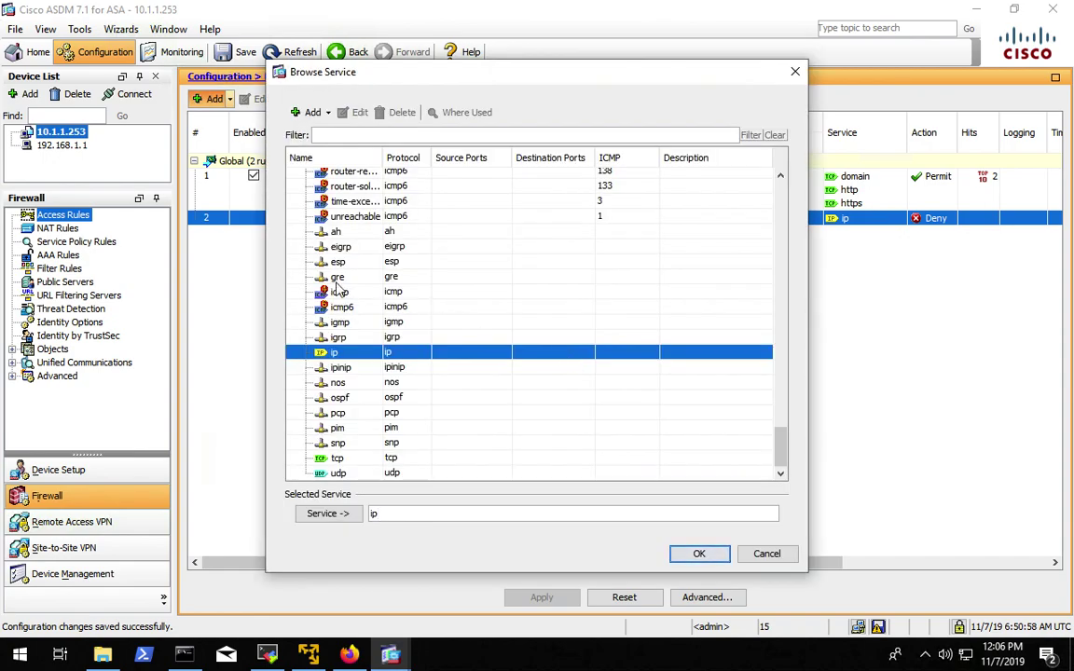
click(317, 135)
text(http)
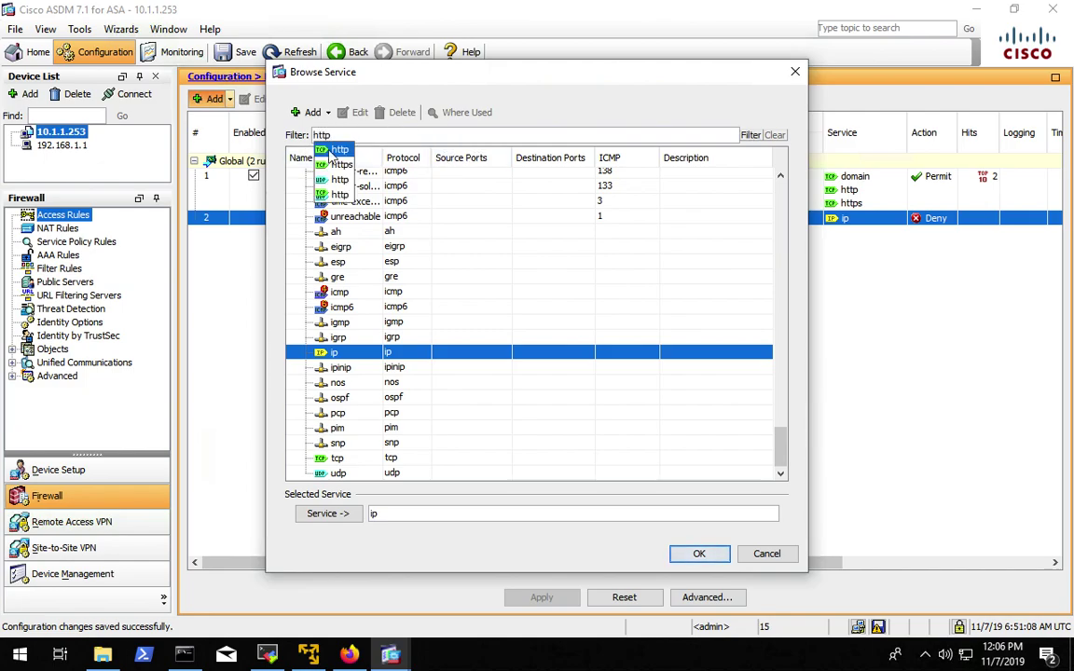
click(751, 135)
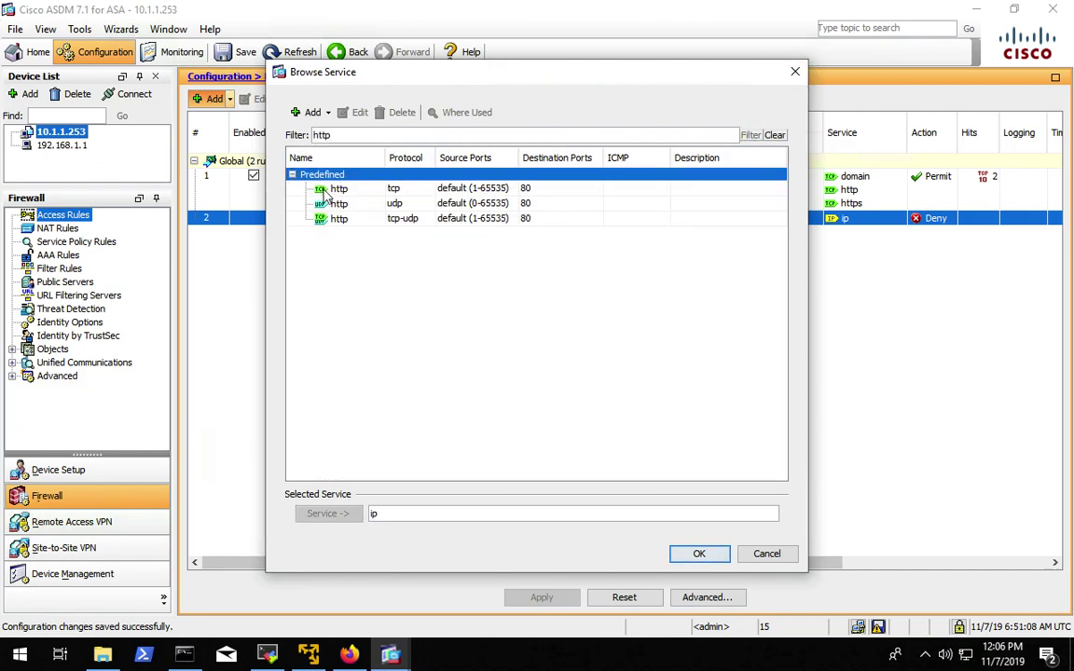
click(312, 188)
click(328, 514)
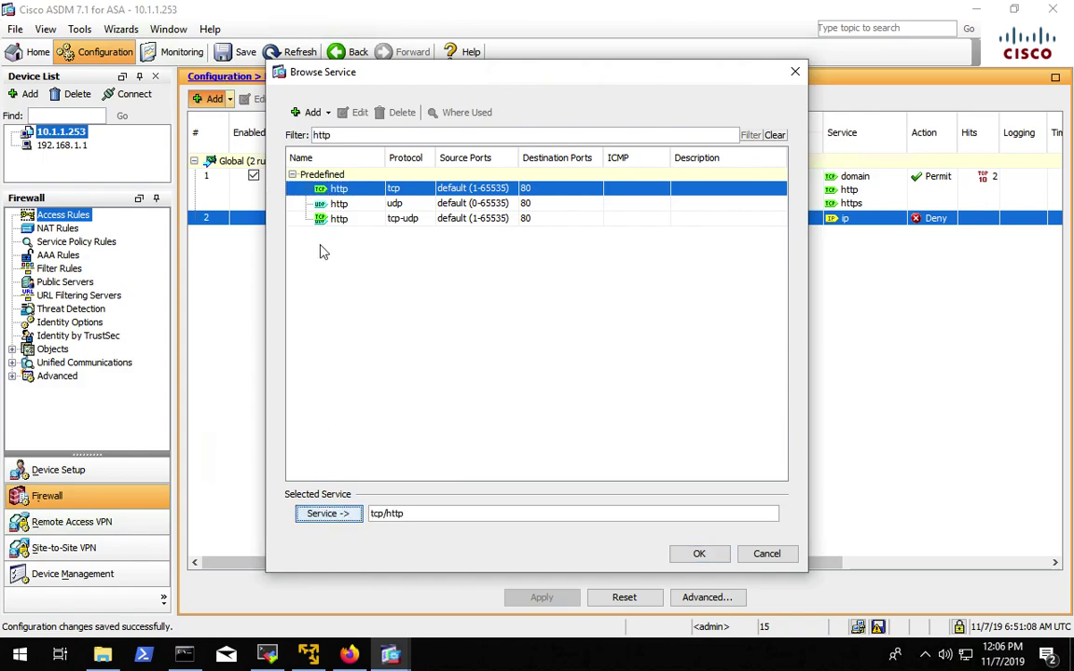
text(s)
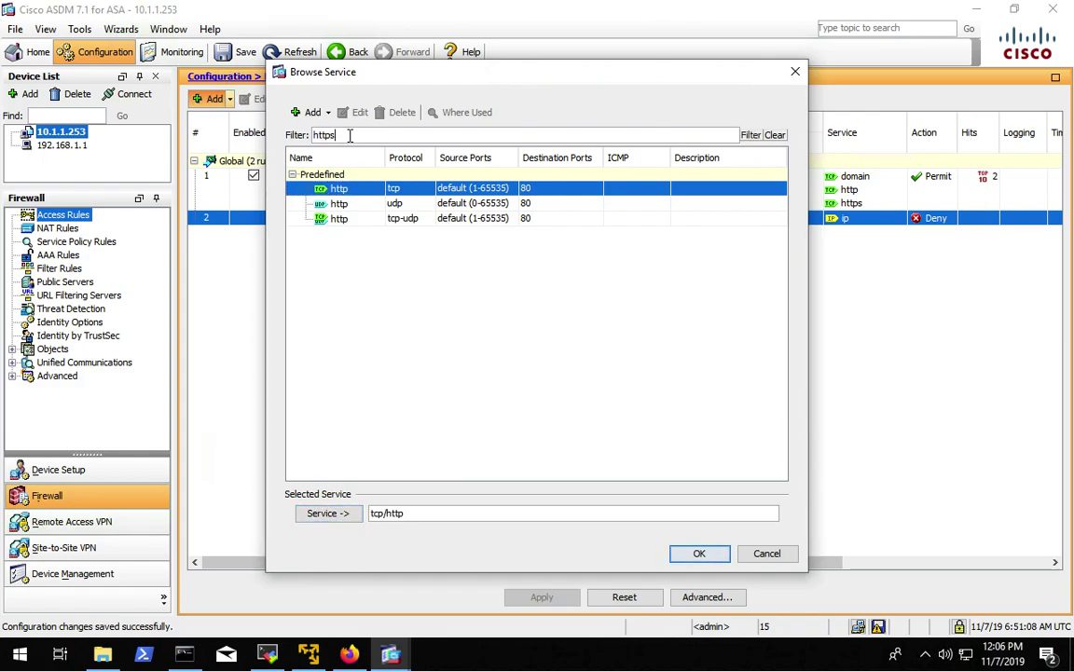
click(751, 134)
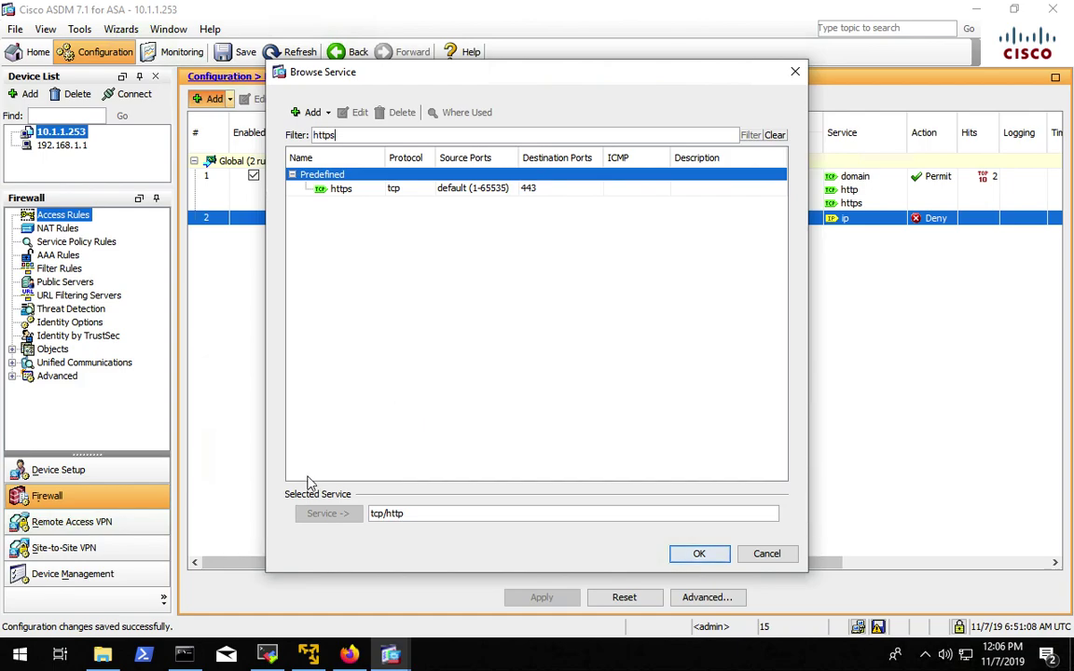
click(315, 189)
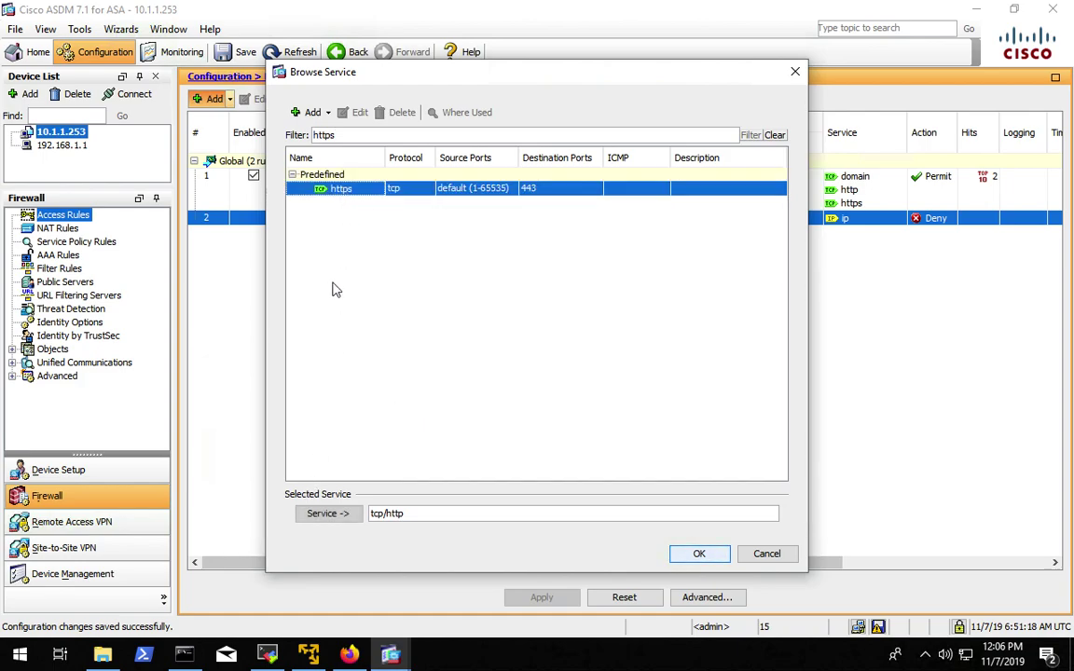
click(340, 514)
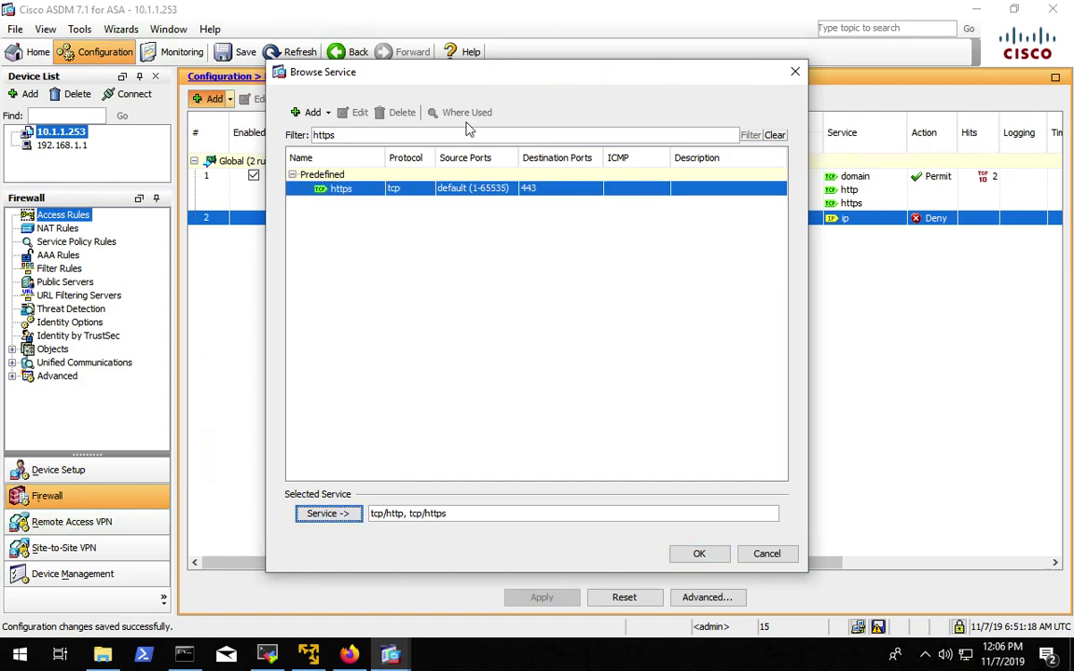
- Add udp/domain to the services and save the inside permit rule
double_click(522, 136)
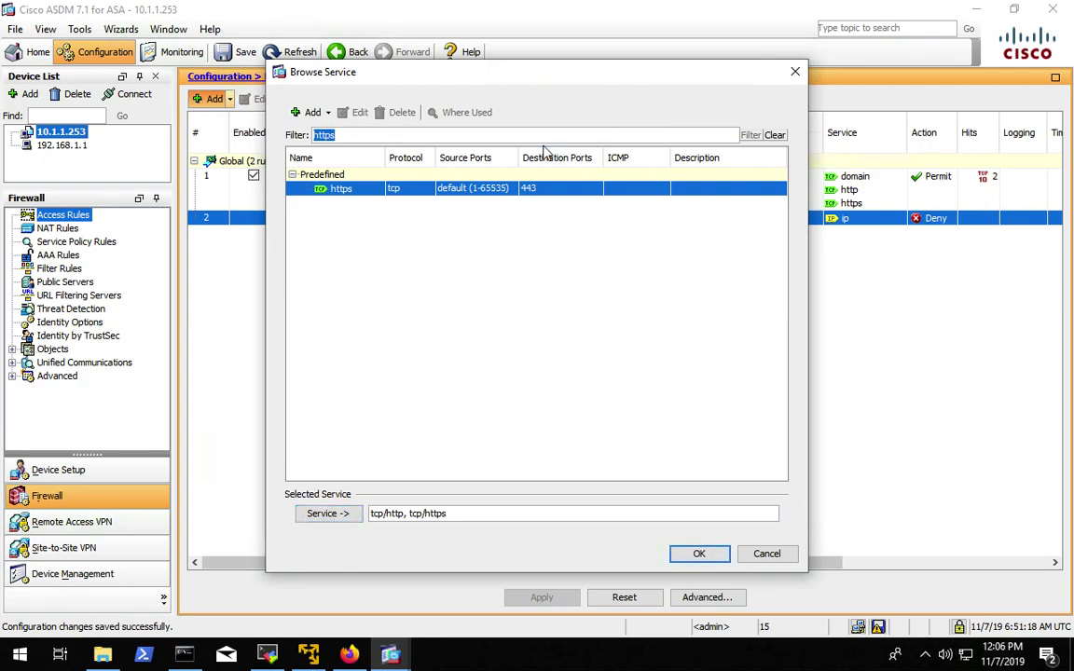
text(dom)
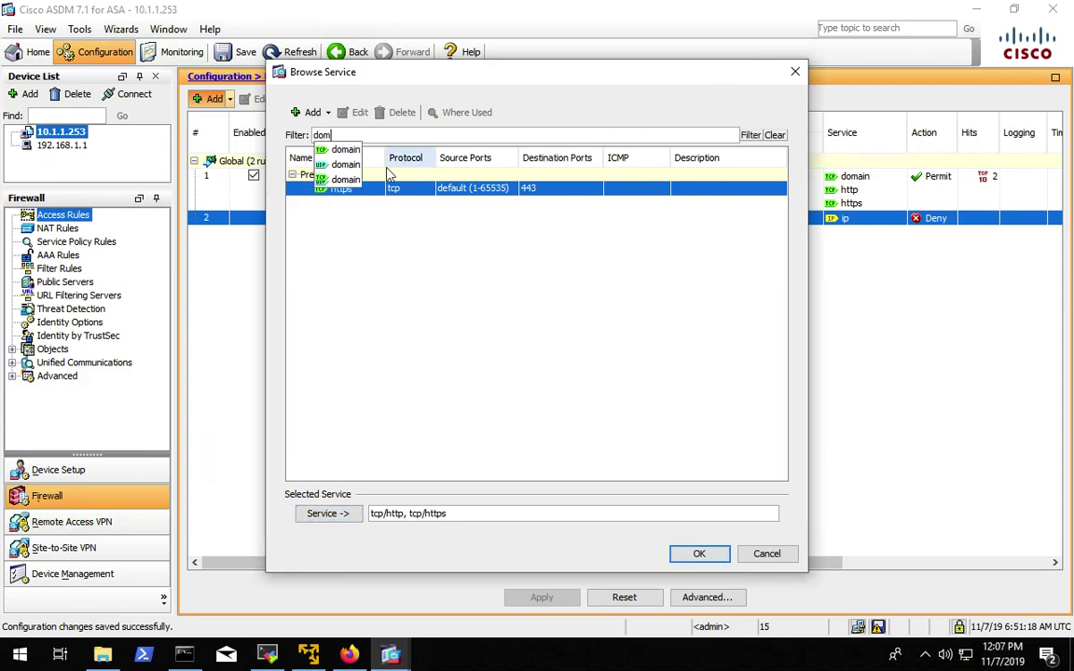
click(350, 166)
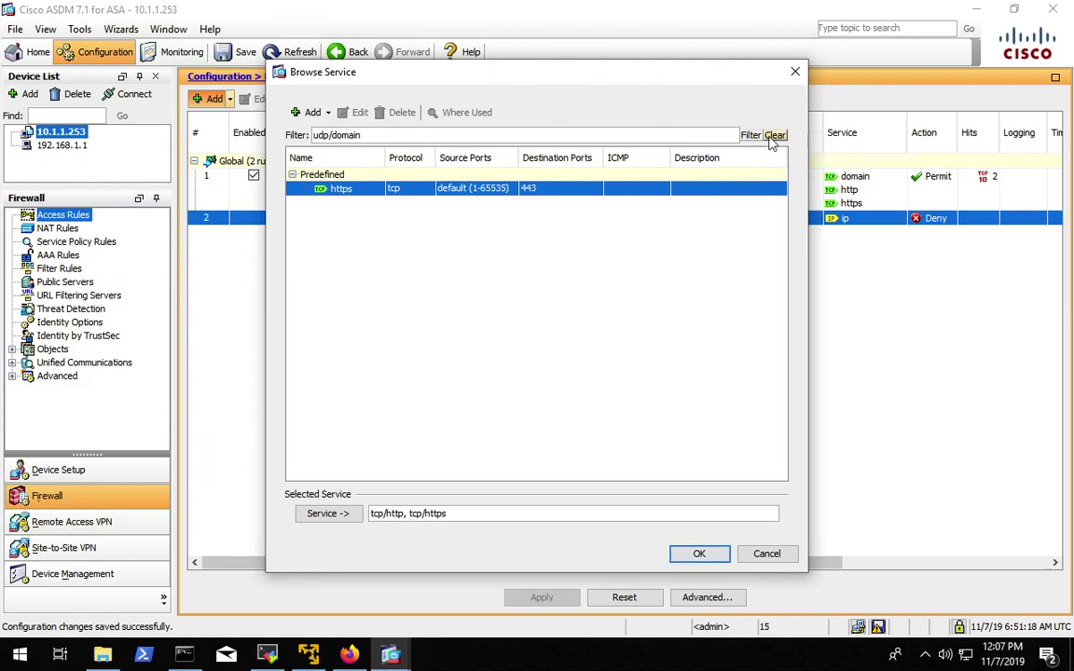
click(751, 136)
click(419, 188)
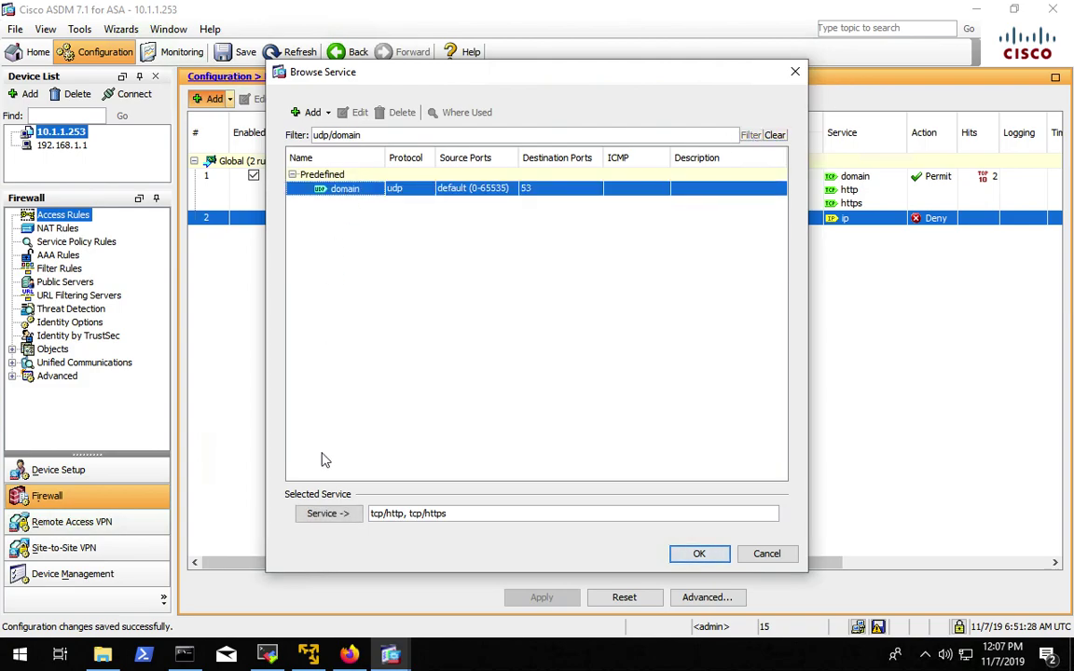
click(330, 514)
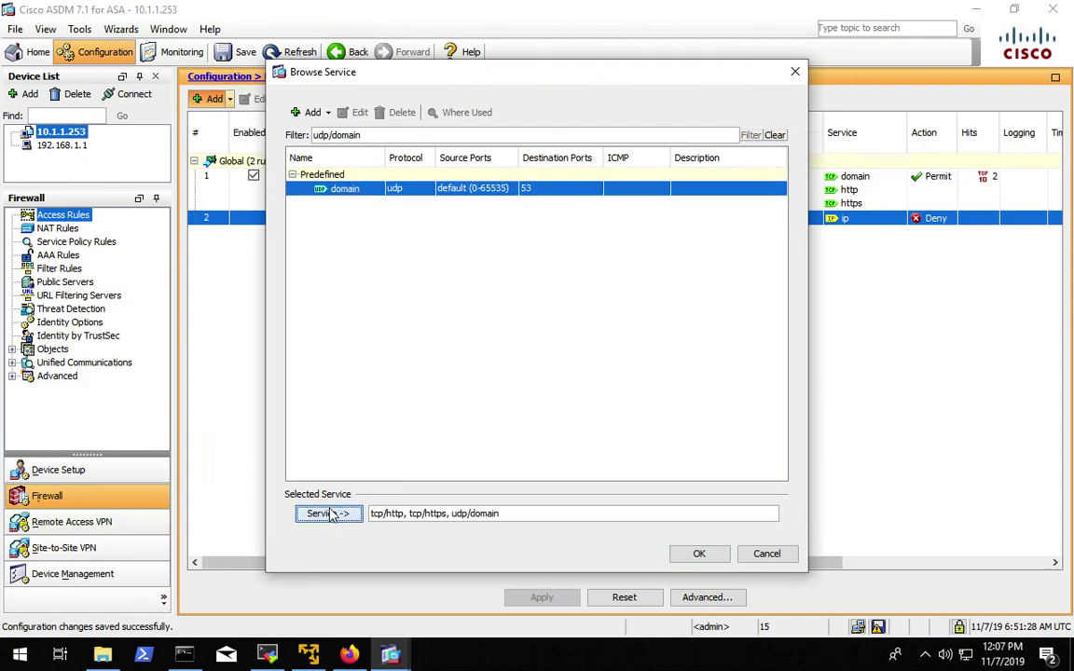
click(698, 554)
click(468, 515)
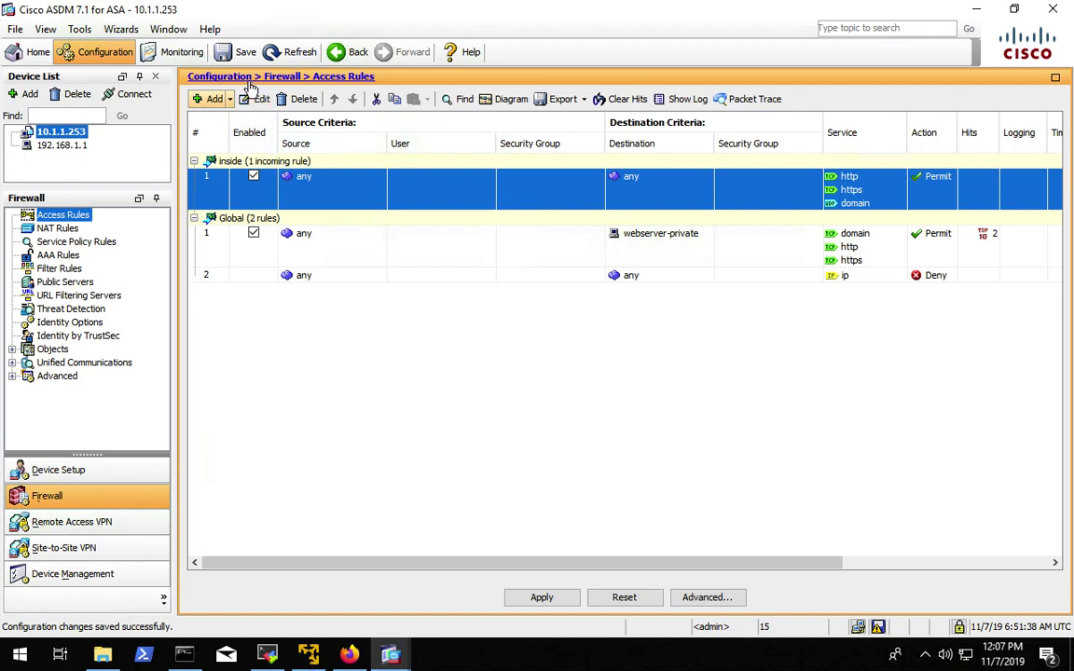
- Start another access rule and search services for 3389 and rdp, finding no predefined match
click(213, 98)
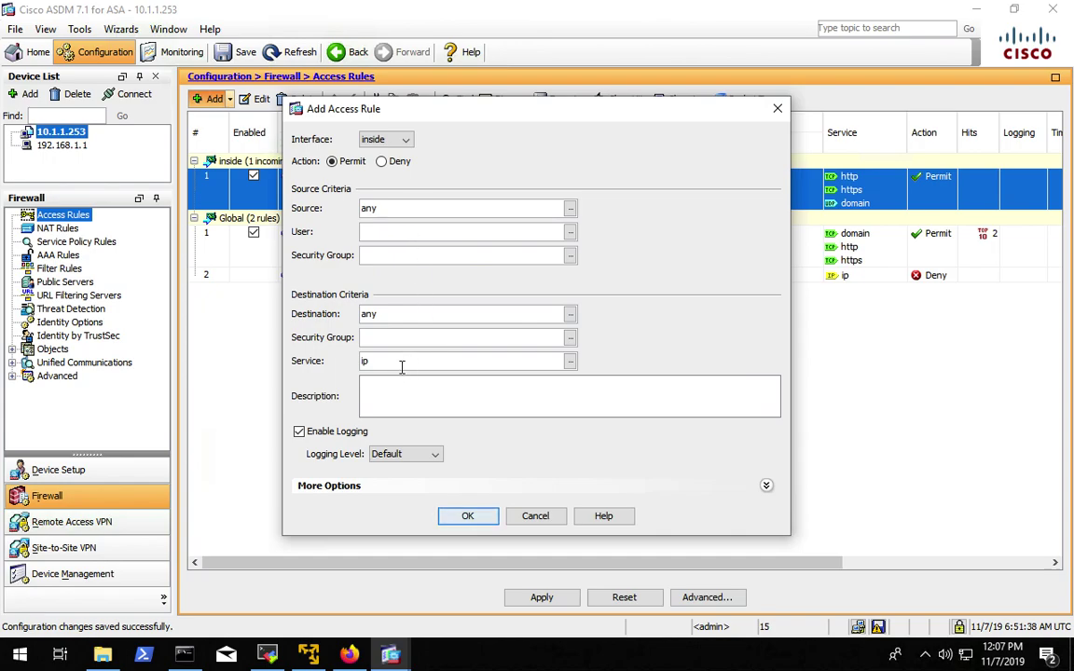
click(569, 362)
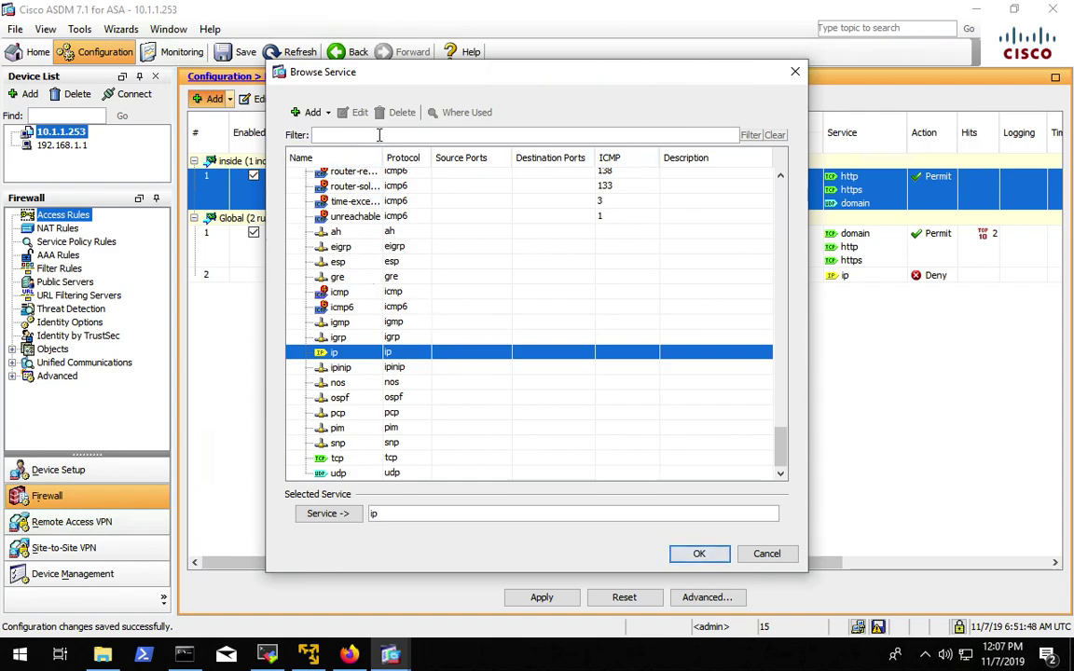
text(3389)
click(751, 137)
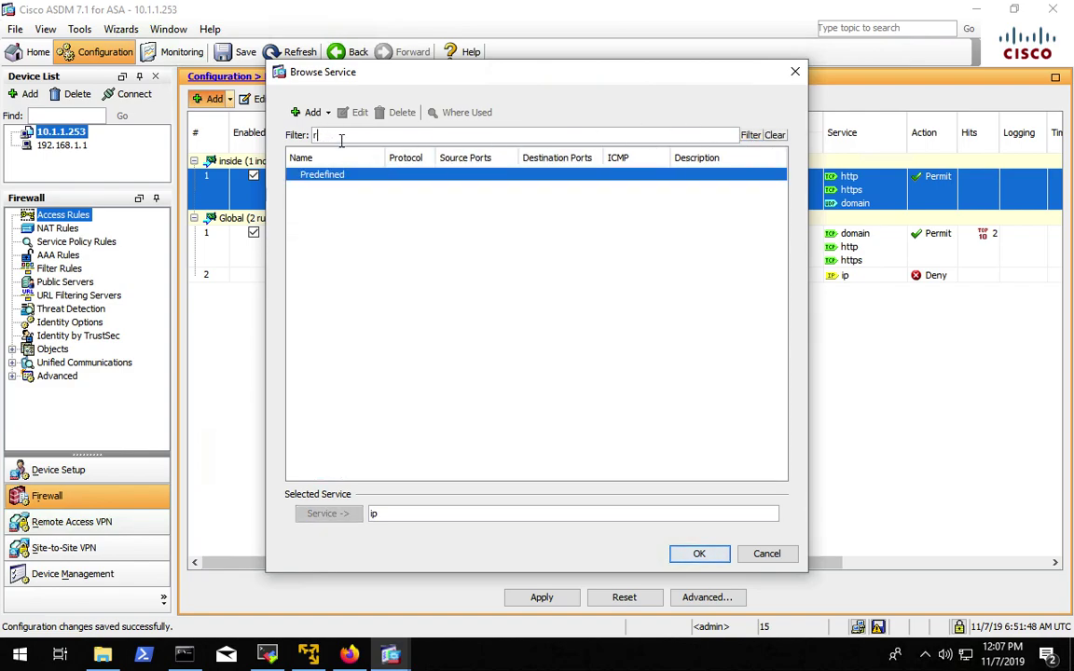
text(d)
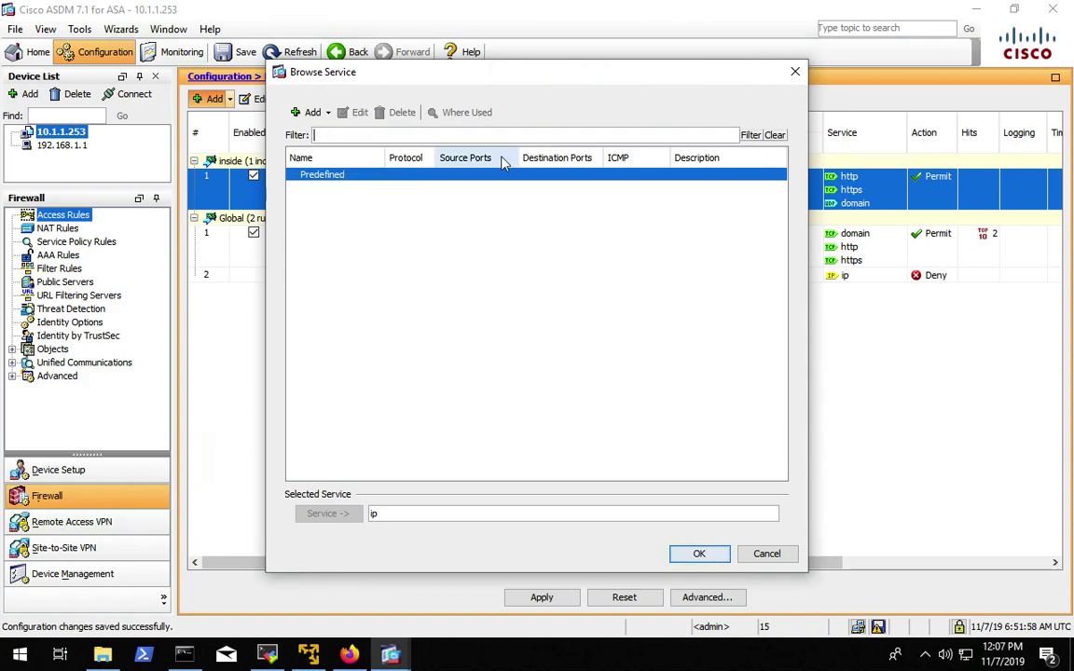
click(326, 112)
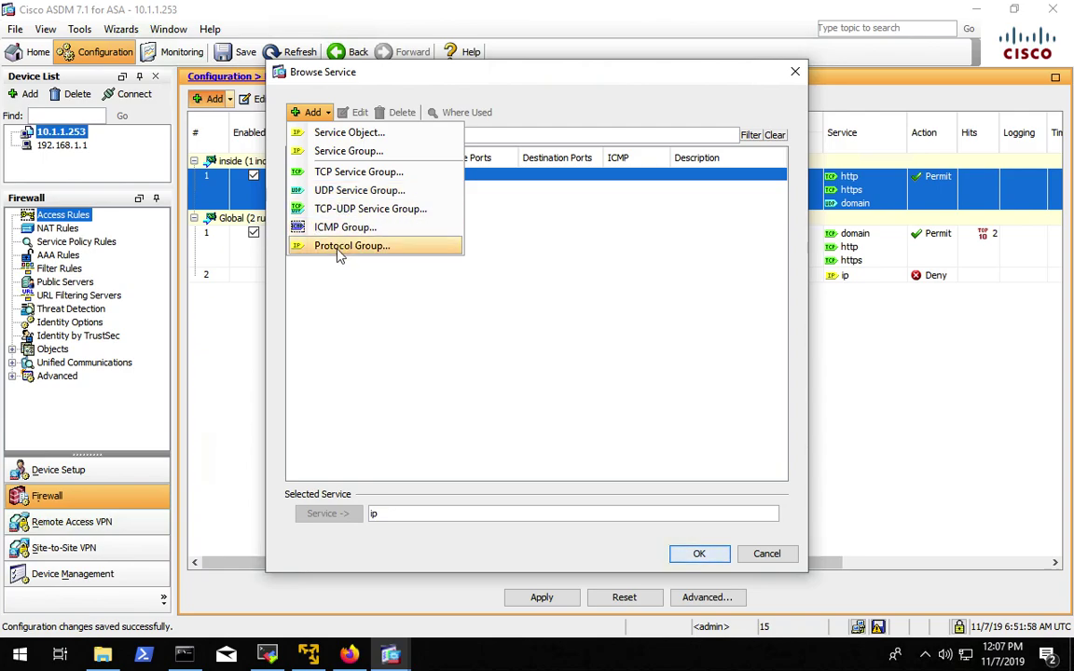
- Start a TCP service group named RDP, then cancel it unfinished
click(349, 175)
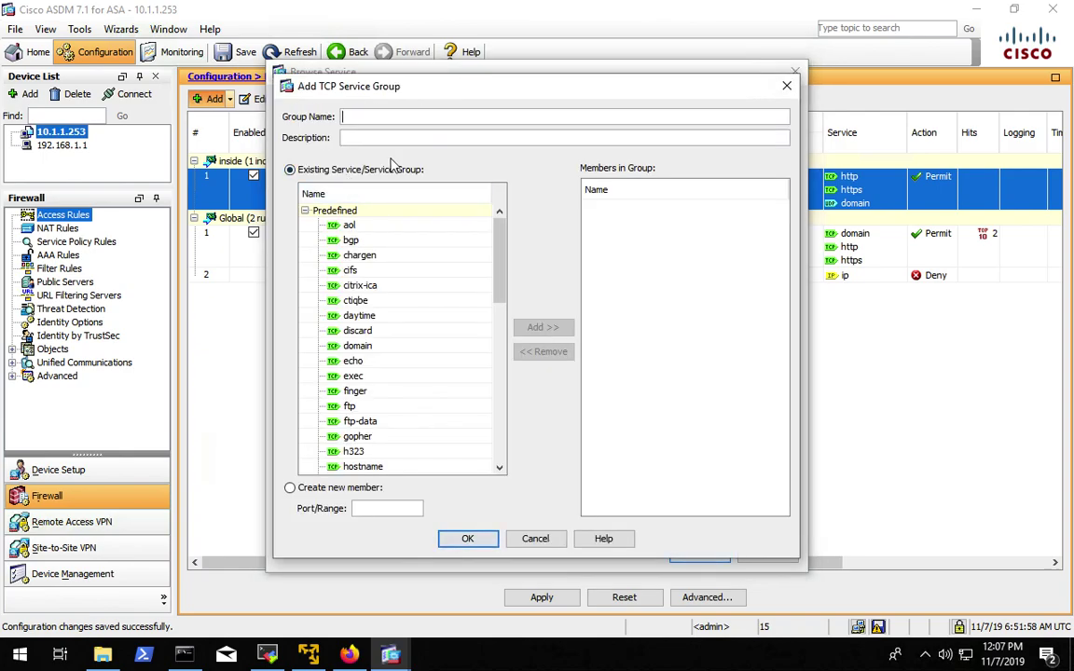
text(RDP)
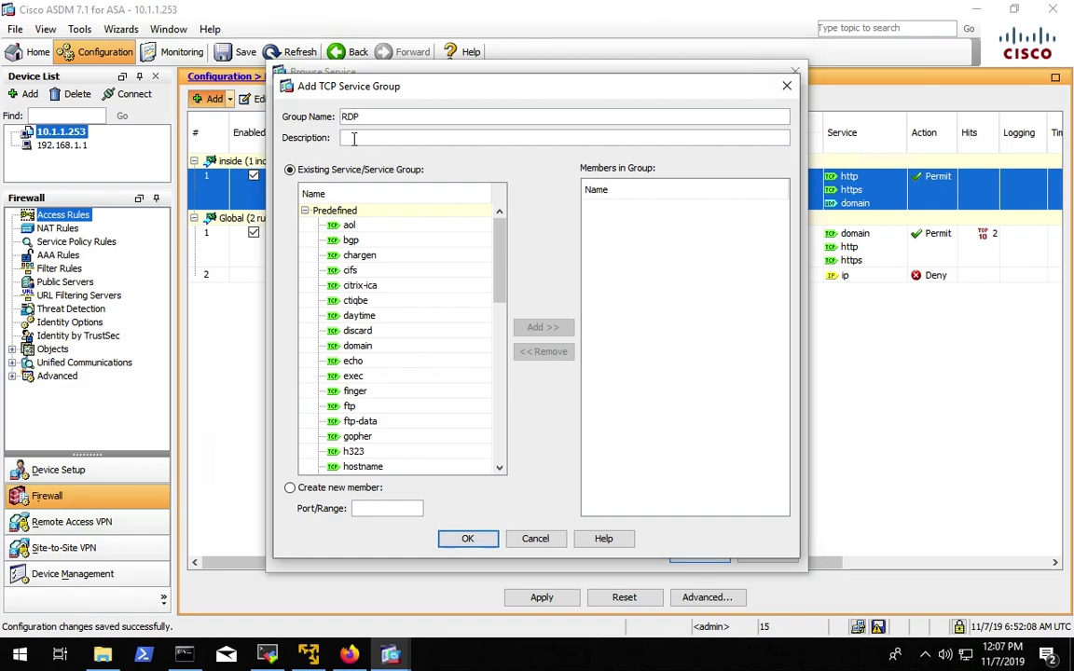
scroll(369, 317, down, 4)
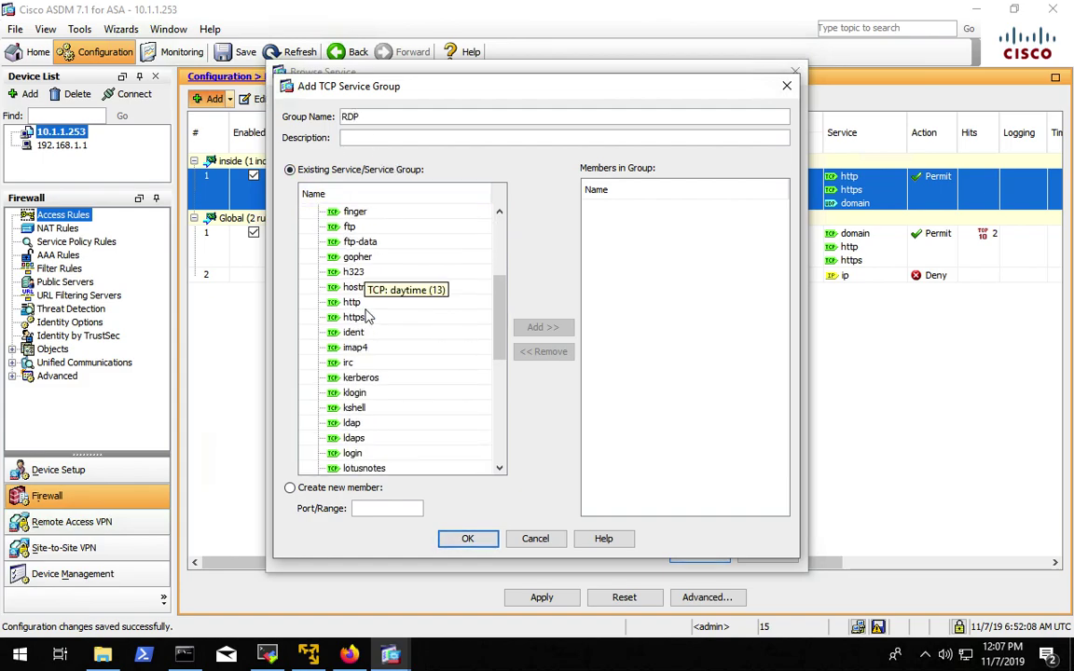
scroll(372, 317, up, 4)
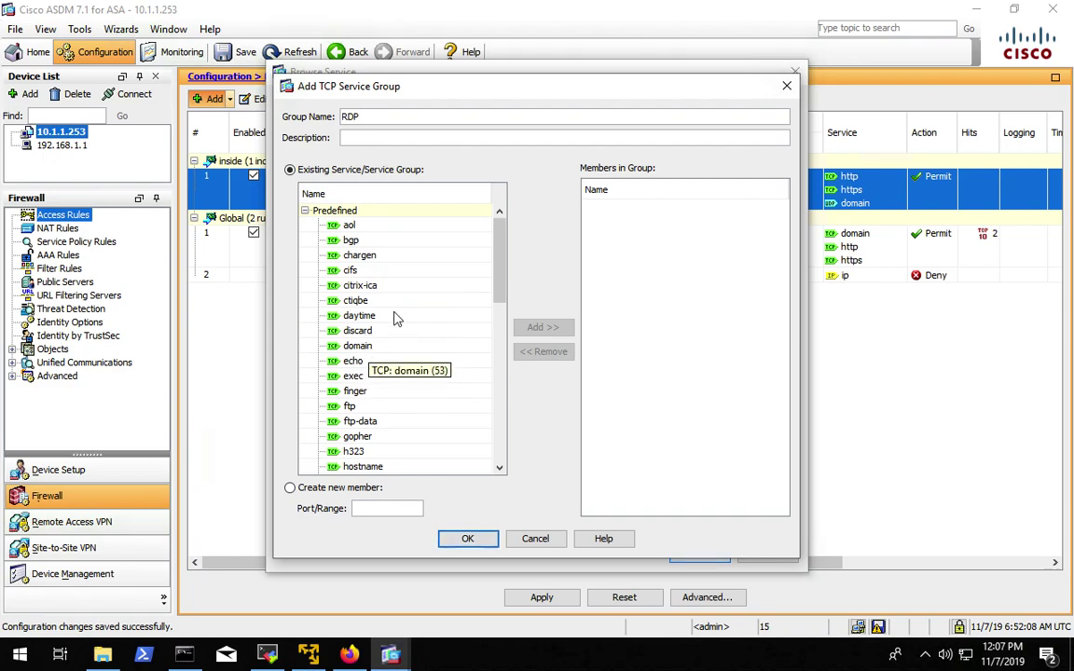
scroll(408, 307, down, 10)
scroll(407, 307, up, 10)
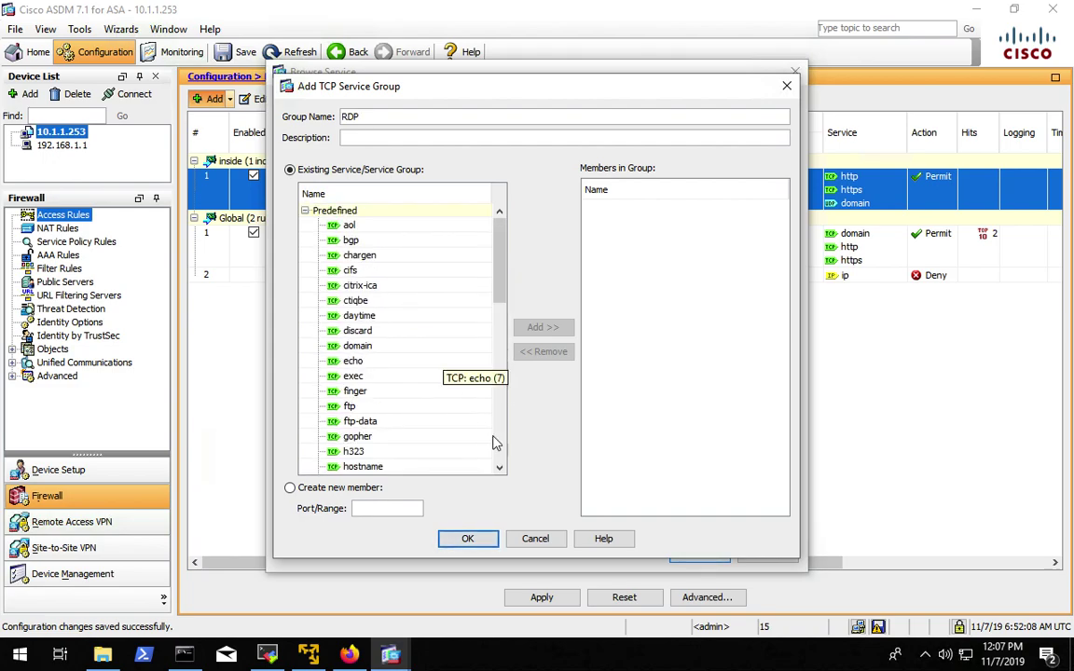
click(537, 539)
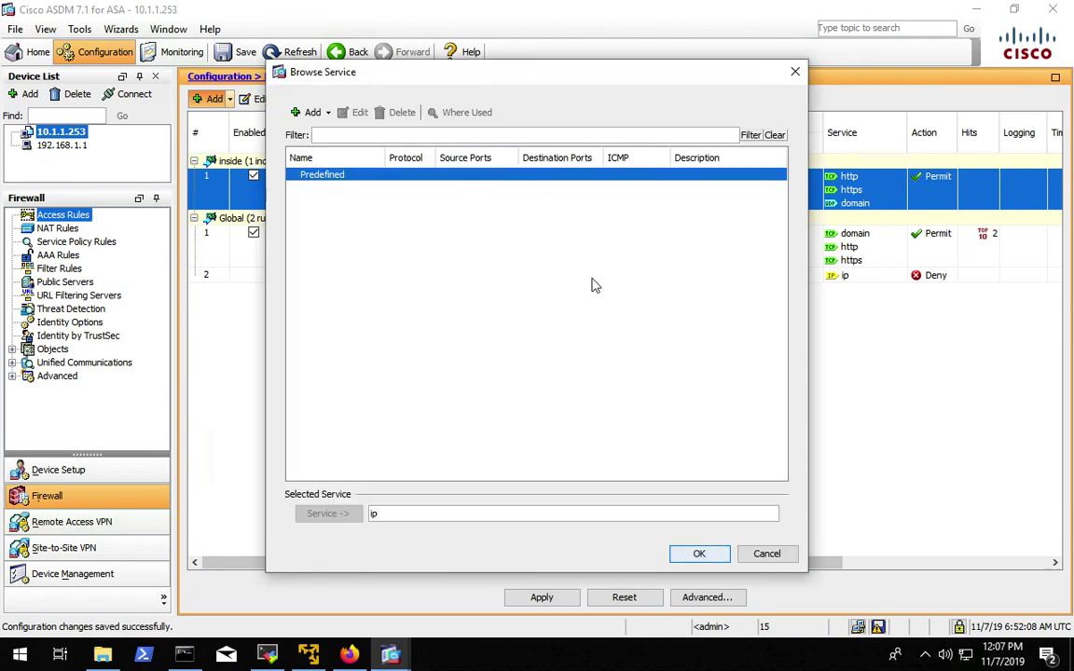
- Create a TCP service object named rdp for destination port 3389
click(326, 114)
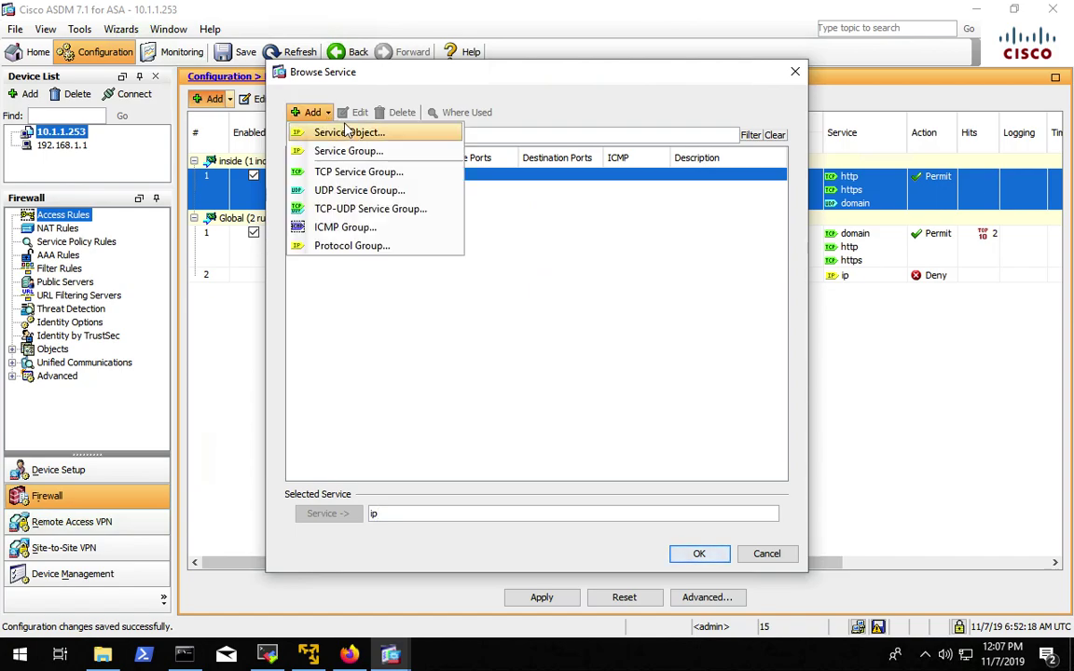
click(347, 132)
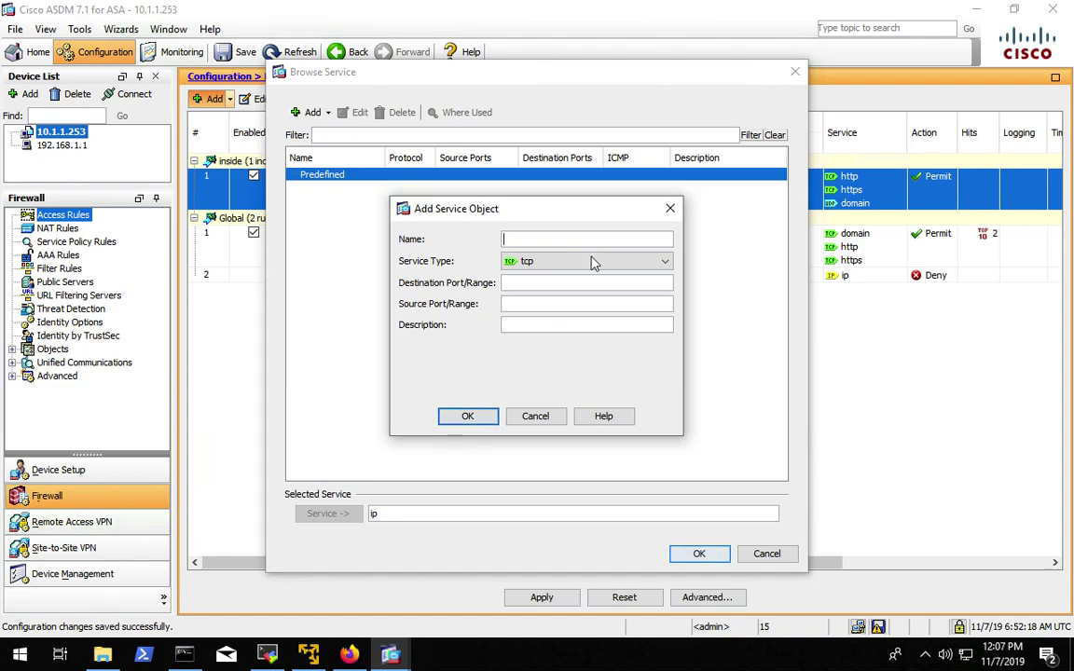
text(rdp)
click(534, 284)
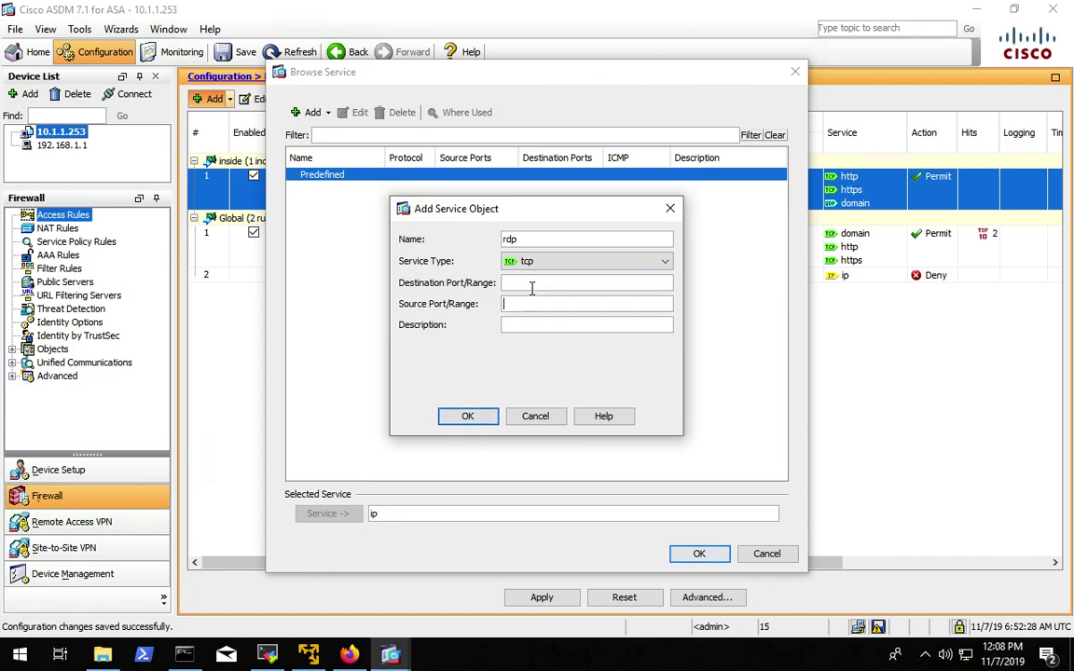
text(3389)
click(471, 416)
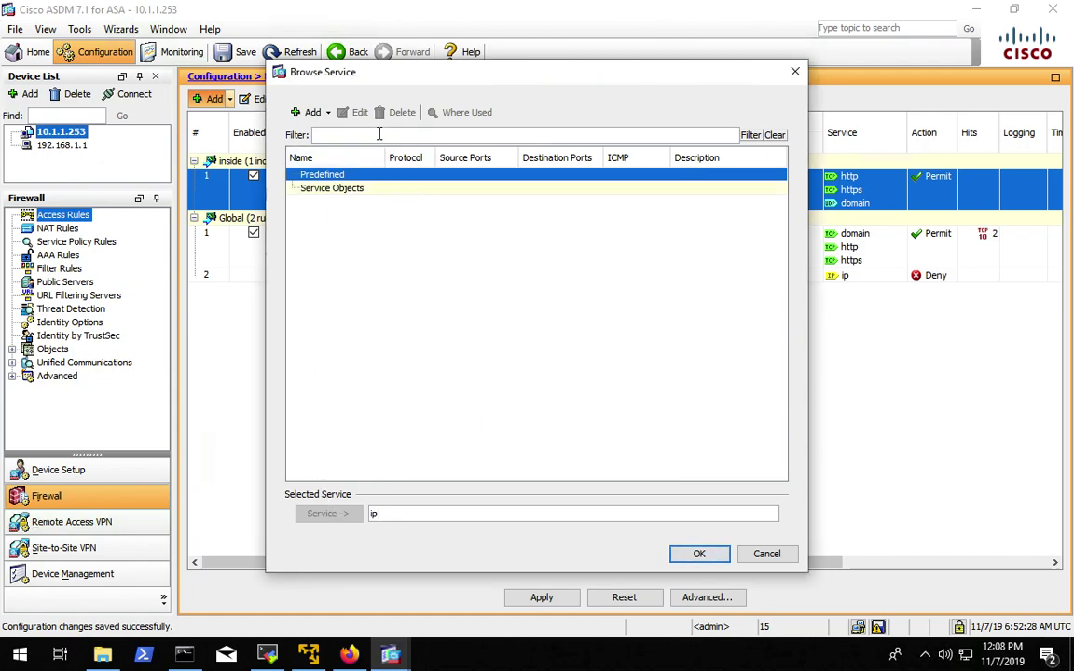
- Add inside rule 2 permitting any source to any destination over rdp, and apply it
text(rdp)
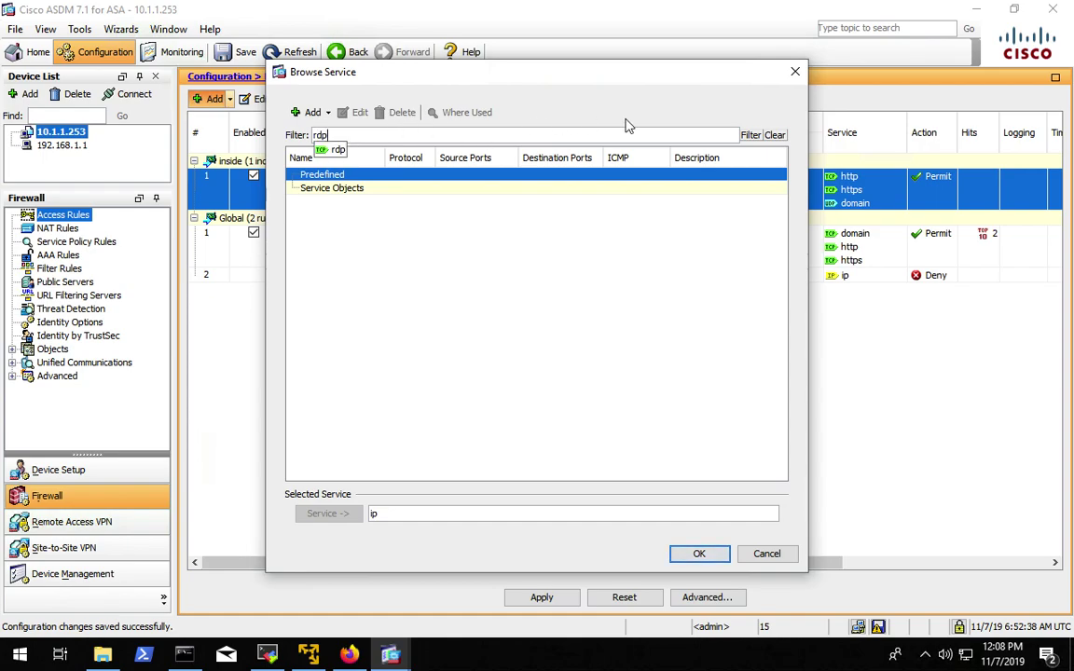
click(751, 137)
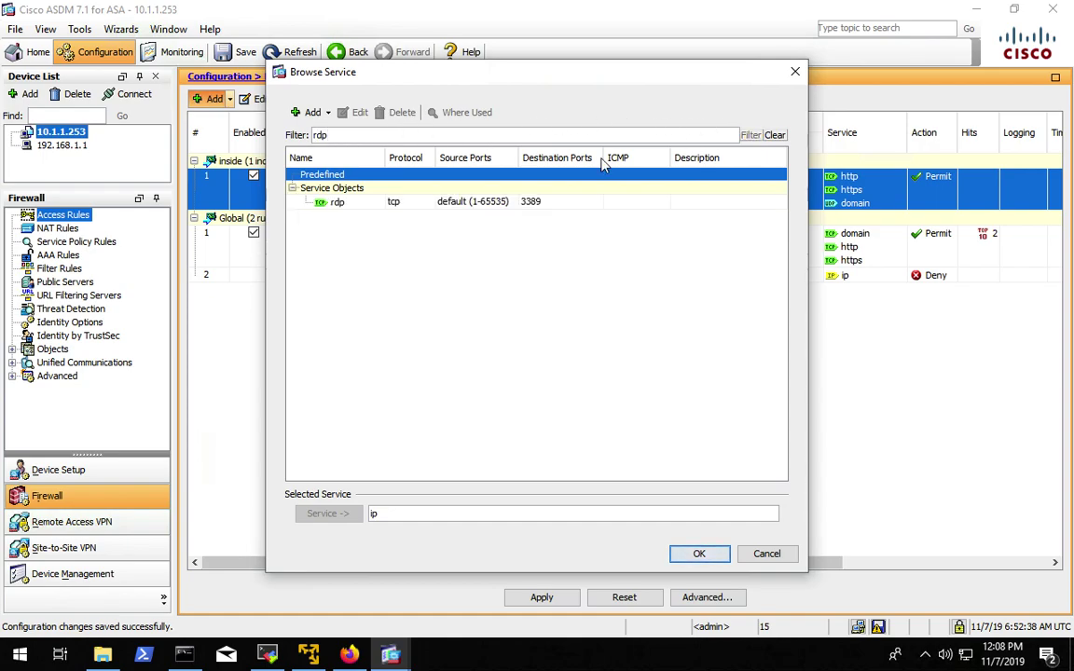
click(336, 203)
click(329, 514)
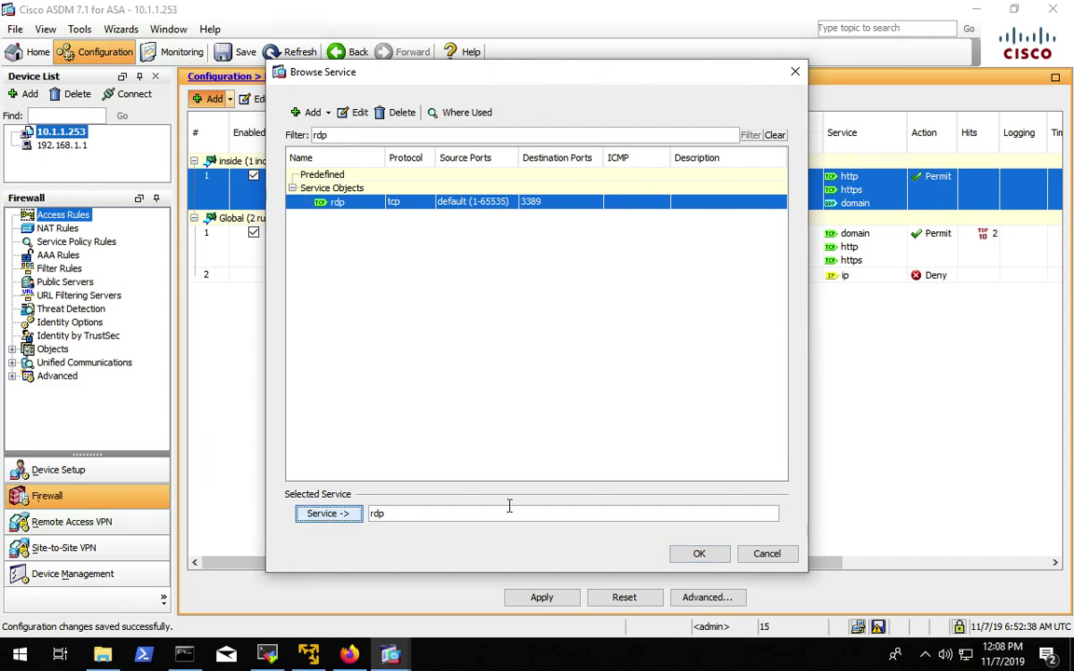
click(699, 554)
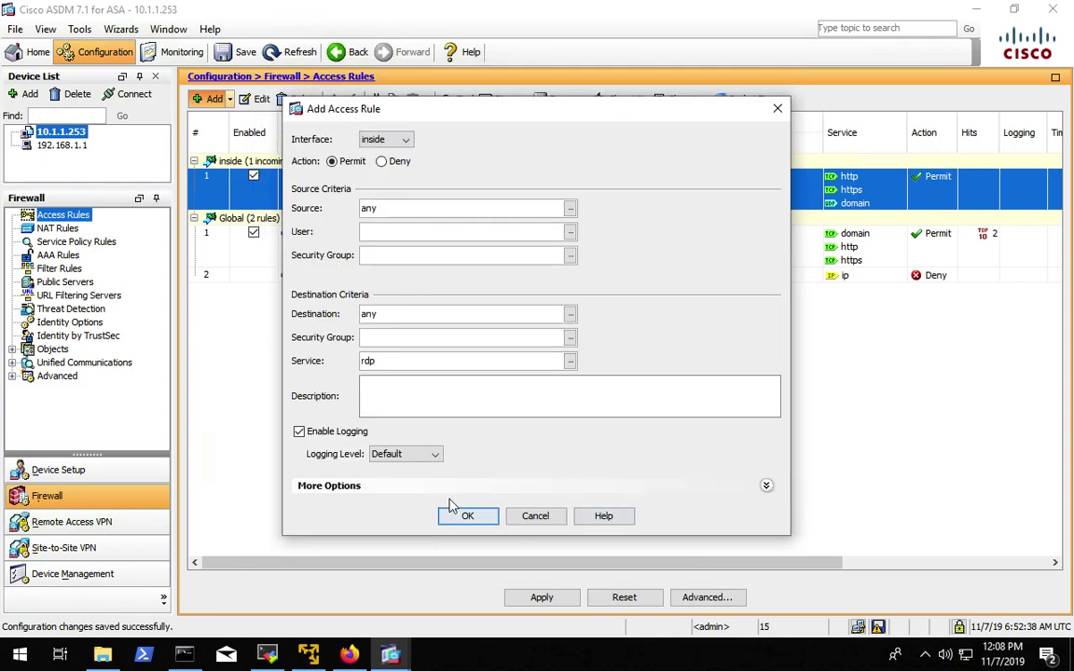
click(468, 518)
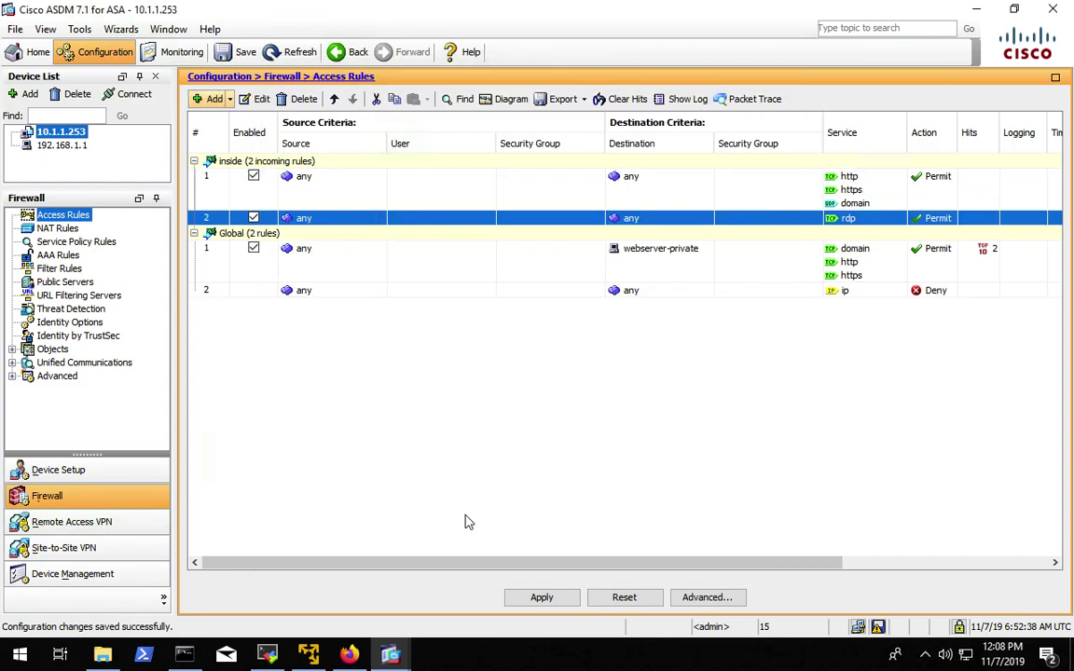
click(544, 601)
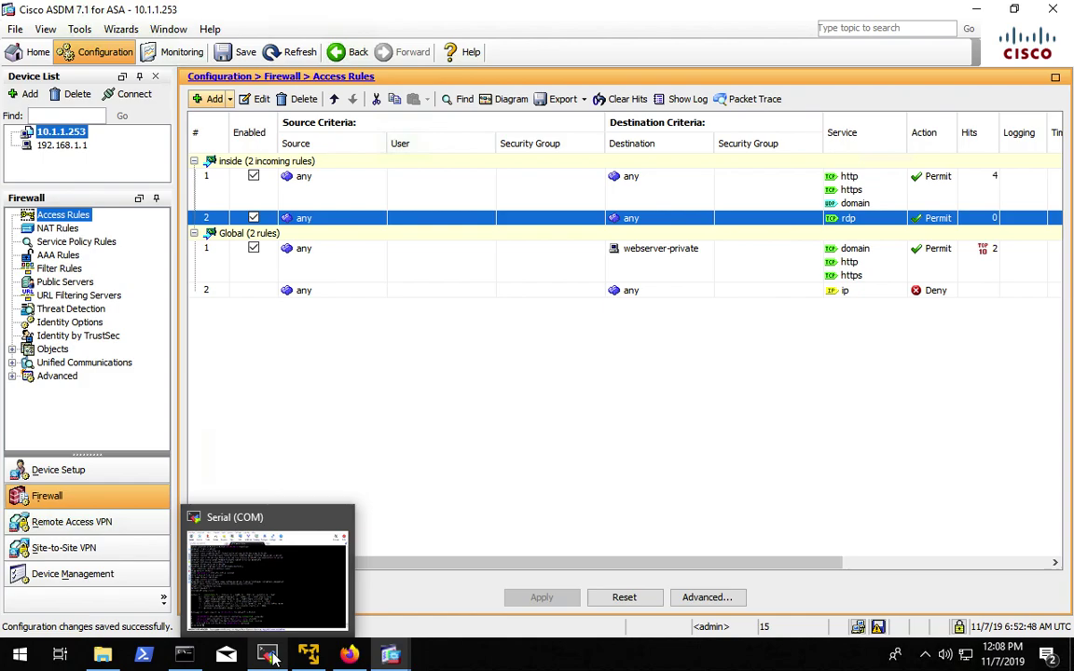
key(ctrl+Left)
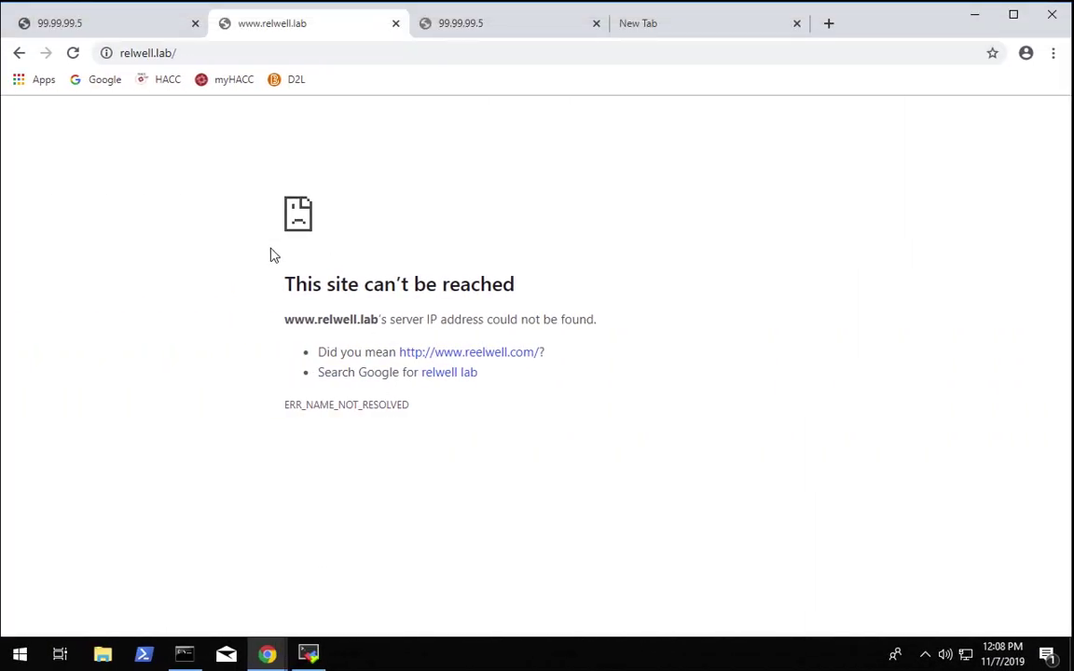
click(75, 54)
click(458, 28)
key(ctrl+super+Right)
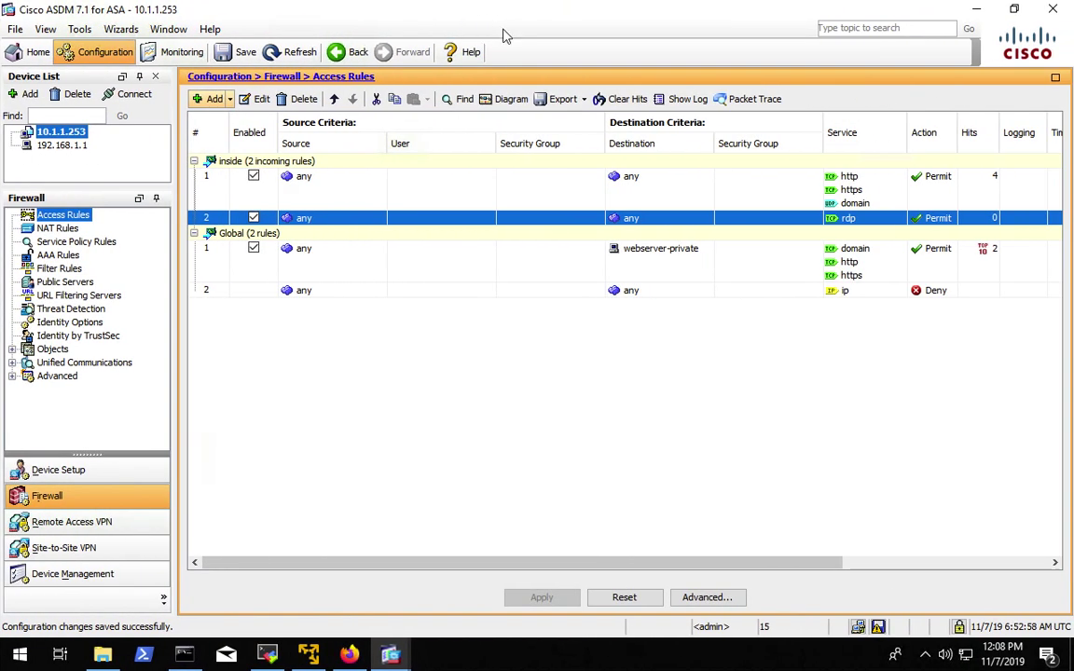
click(350, 656)
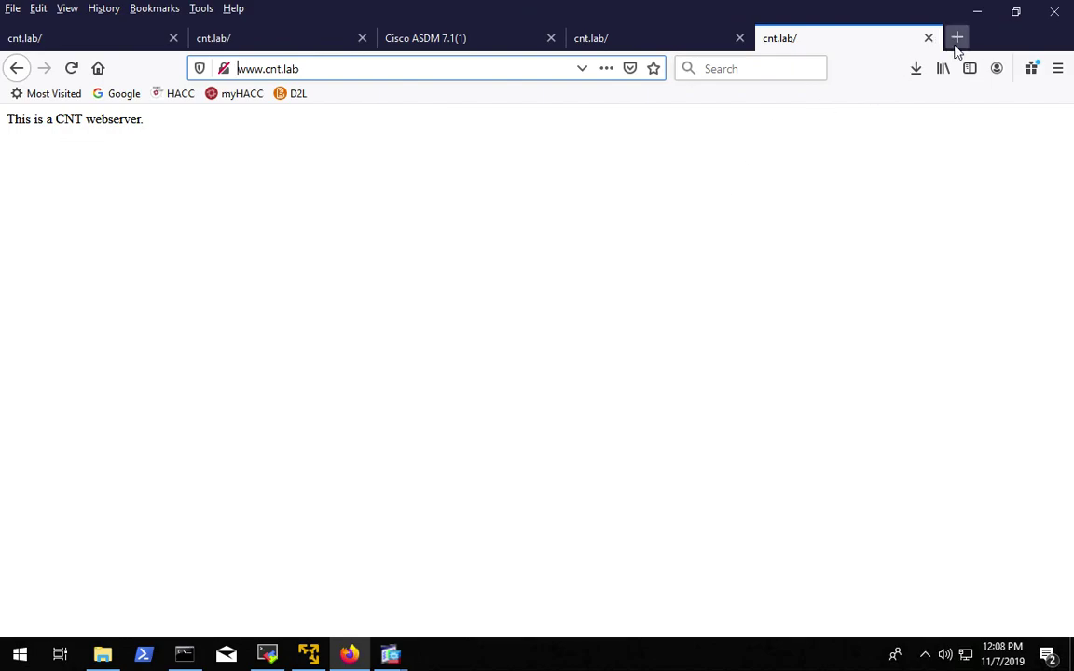
click(956, 37)
text(www.relwell.)
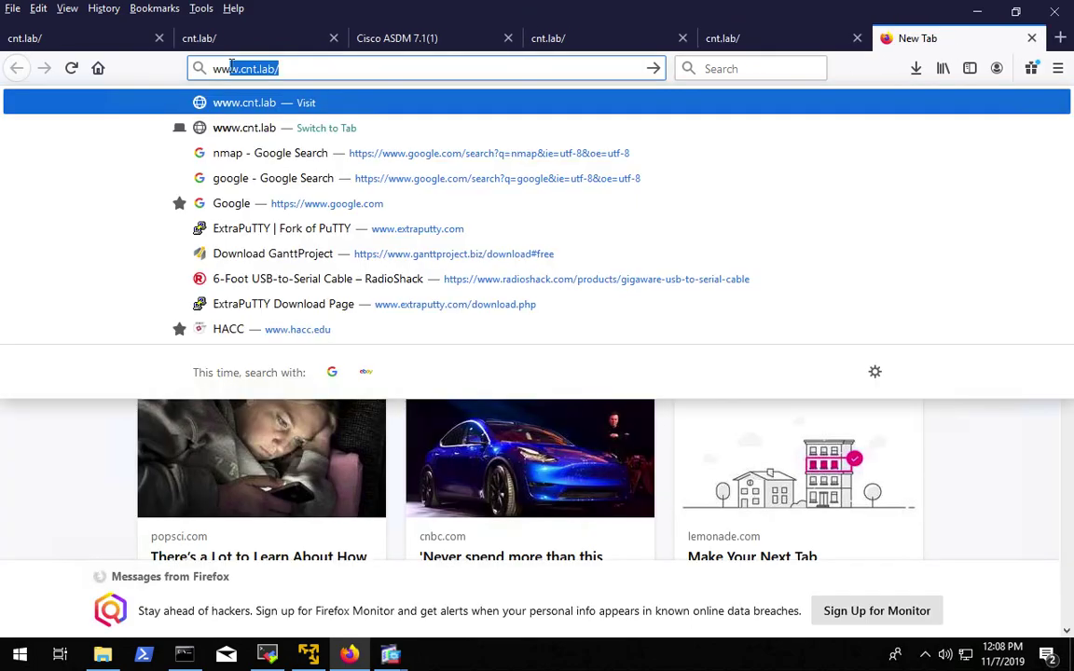
text(lab)
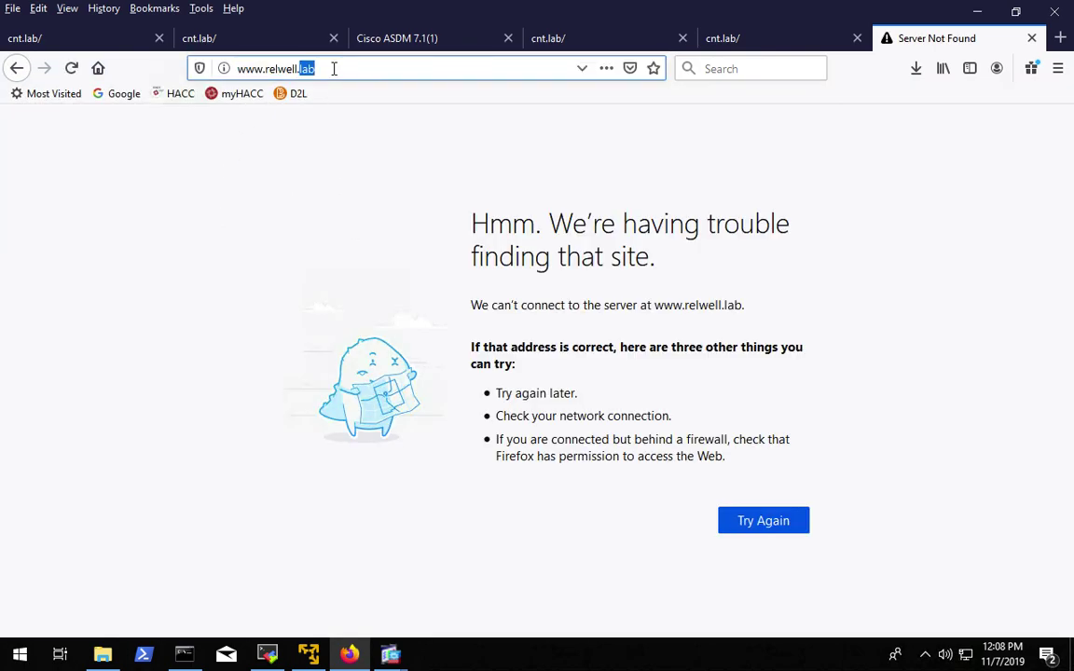
click(334, 68)
text(ww.)
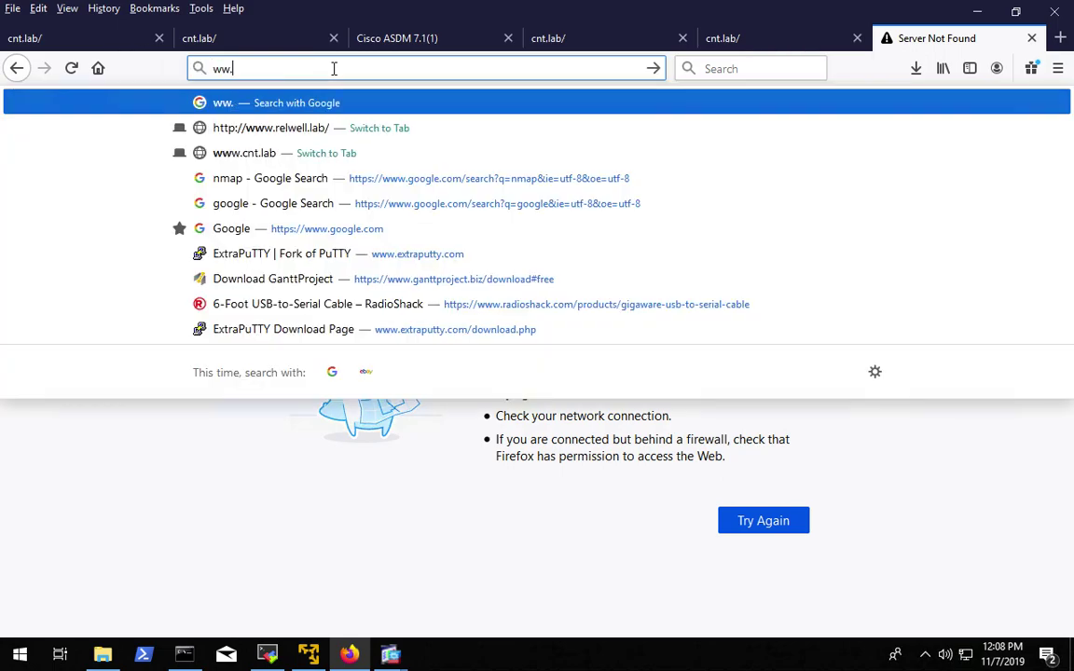
text(cnt.lab)
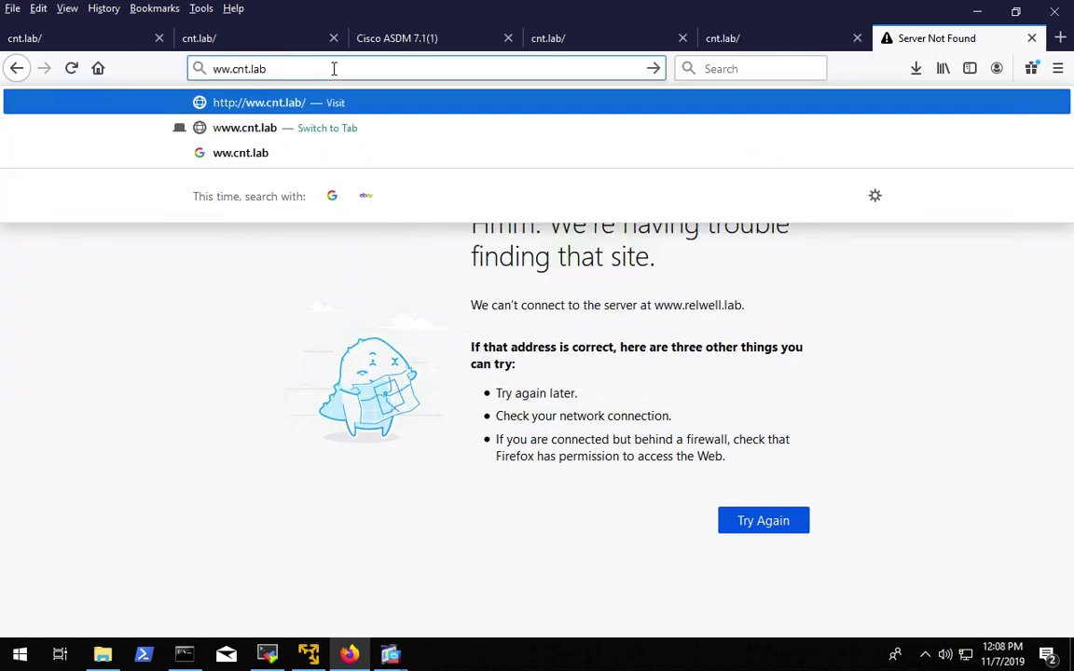
key(Return)
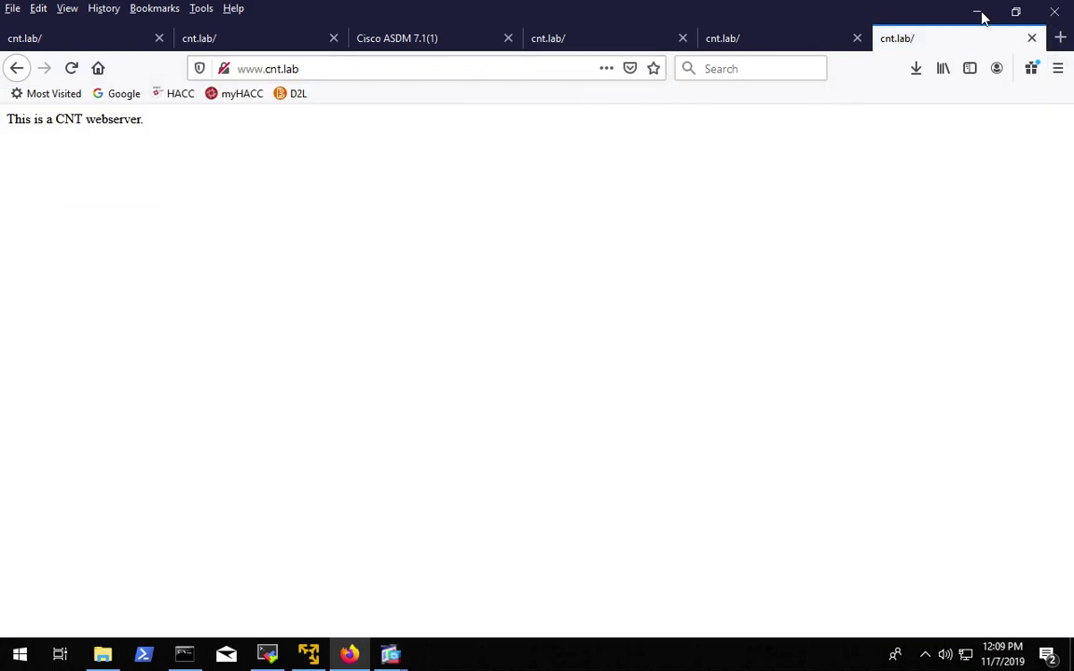
- Minimize Firefox to bring ASDM's Access Rules hit counts back into view
click(978, 13)
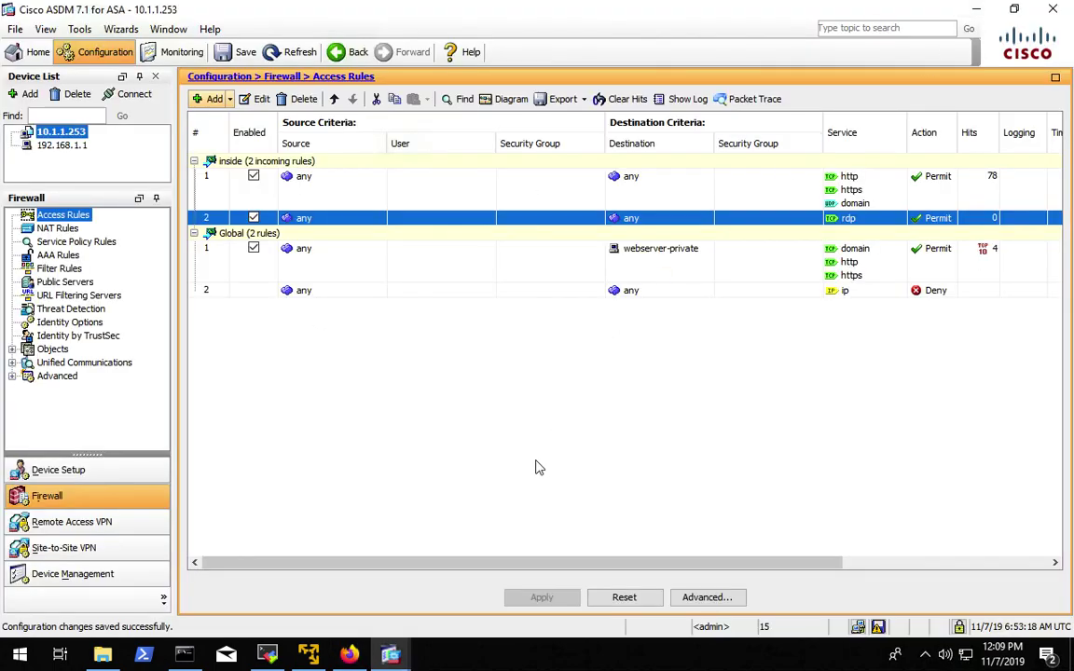